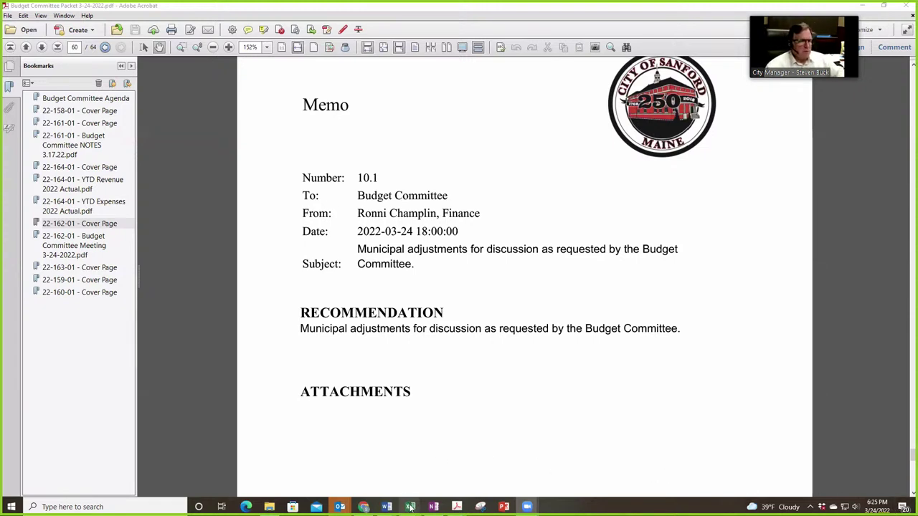
Step: Switch to the Municipal Amendments workbook in Excel and go through the Net To Be Raised history from 23-Dec-21 to 17-Mar-22, row by row
mouse_move(410, 506)
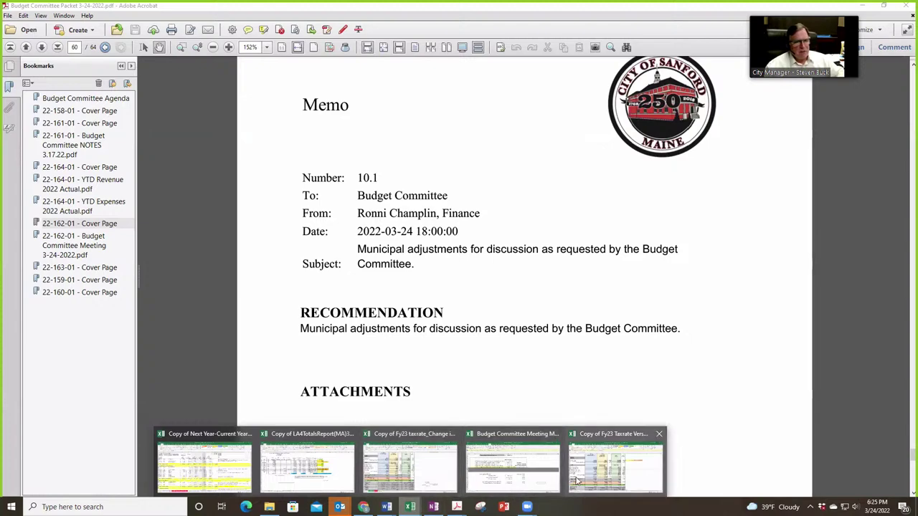
click(524, 482)
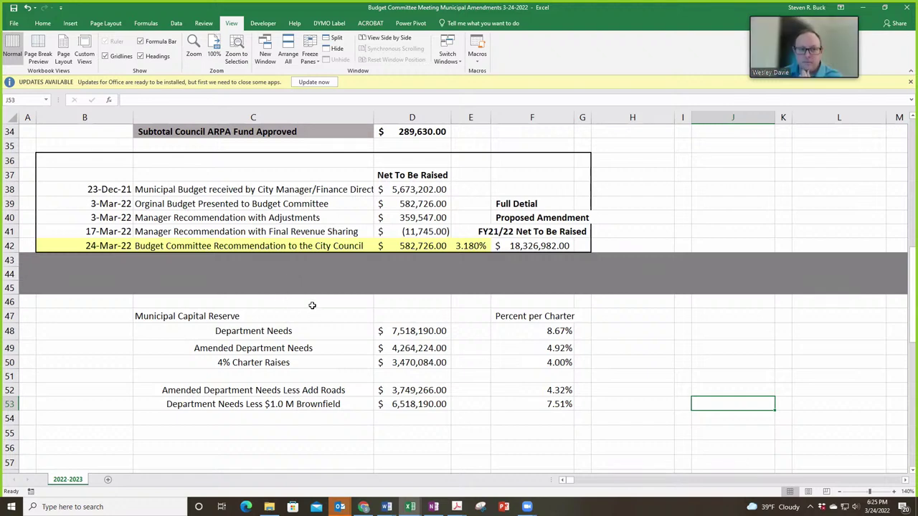
drag(68, 190, 383, 191)
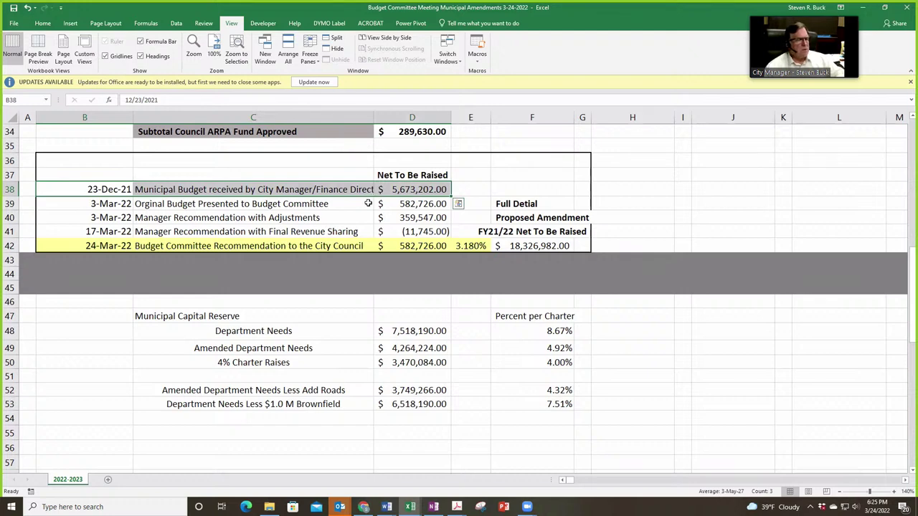
click(389, 190)
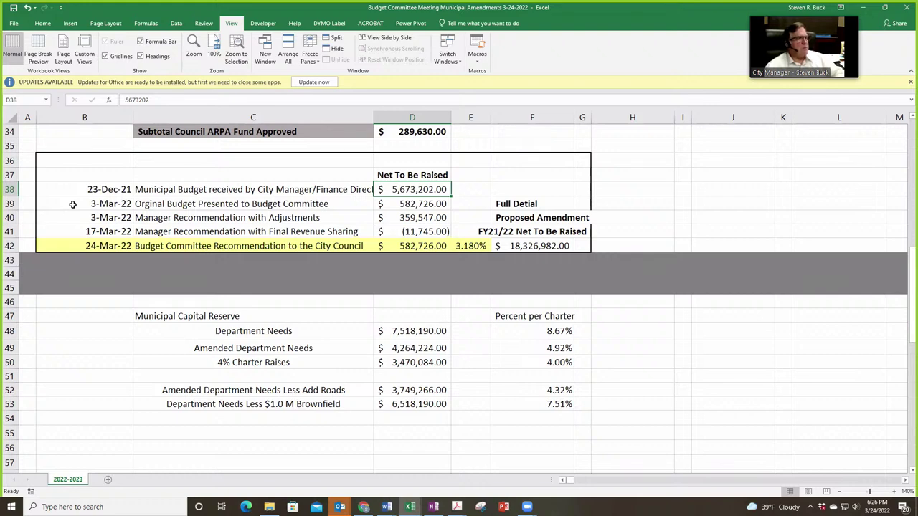
drag(74, 204, 385, 200)
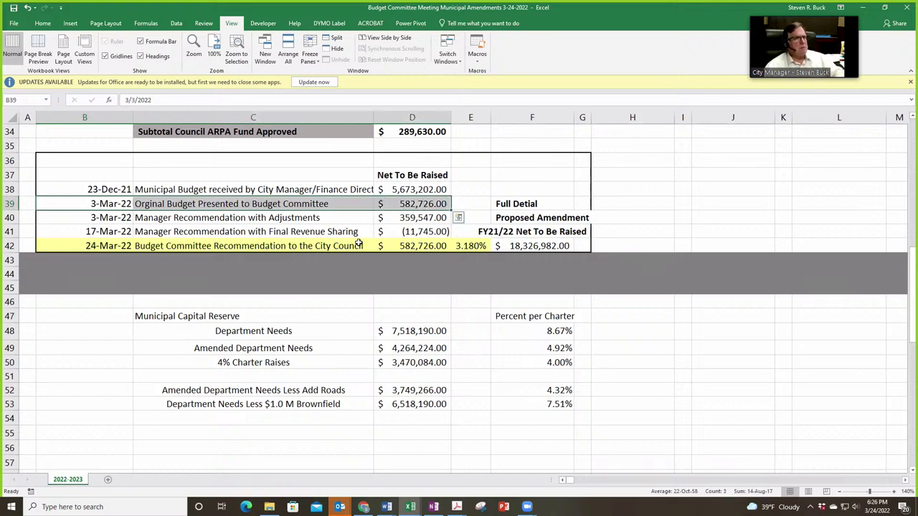
click(389, 204)
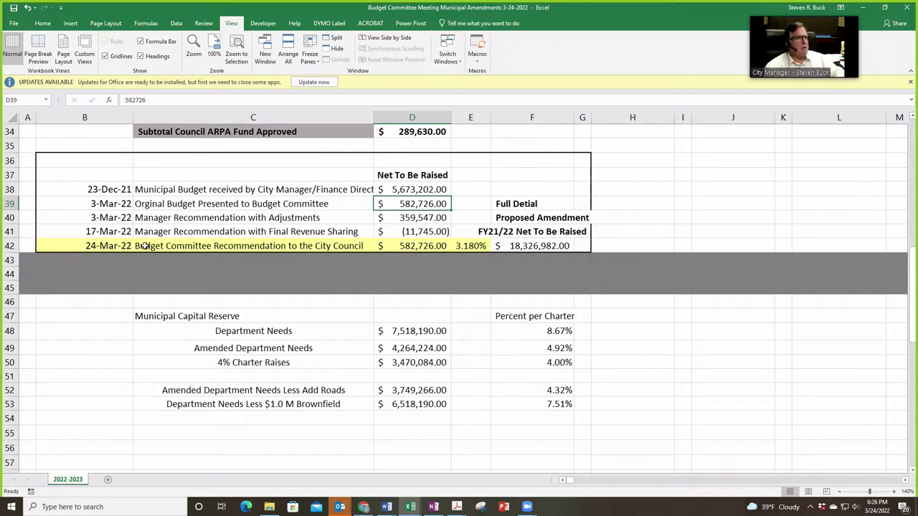
drag(79, 219, 394, 226)
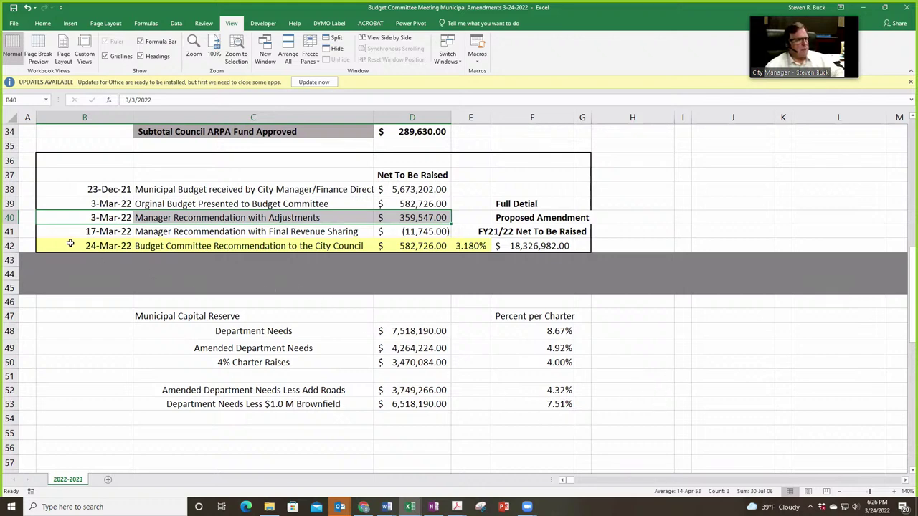
click(390, 217)
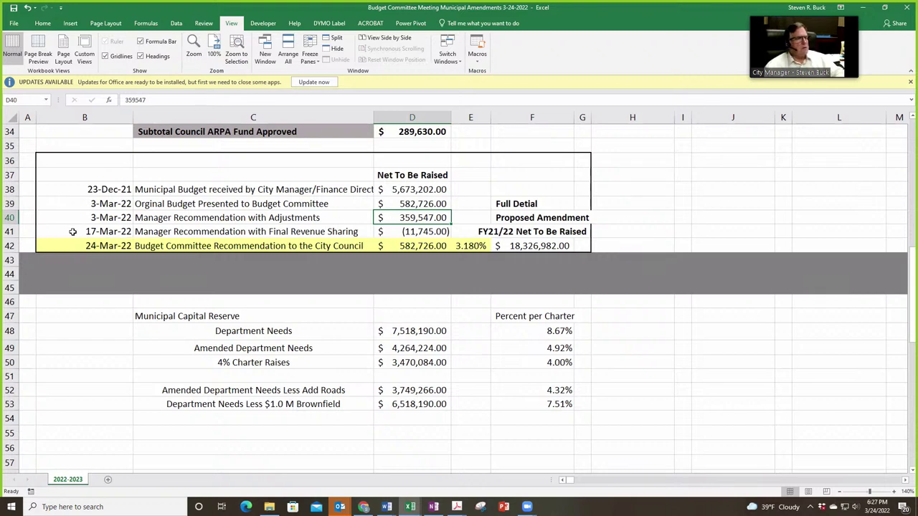
drag(73, 231, 400, 233)
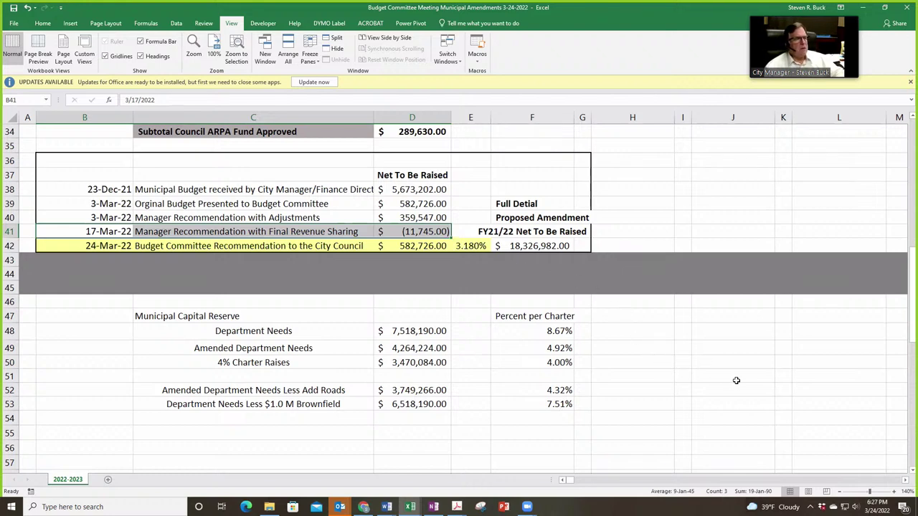
Step: Zoom the sheet out to 90% to view the 2022/2023 Municipal Amendments list alongside both recommendation tables
scroll(736, 380, up, 10)
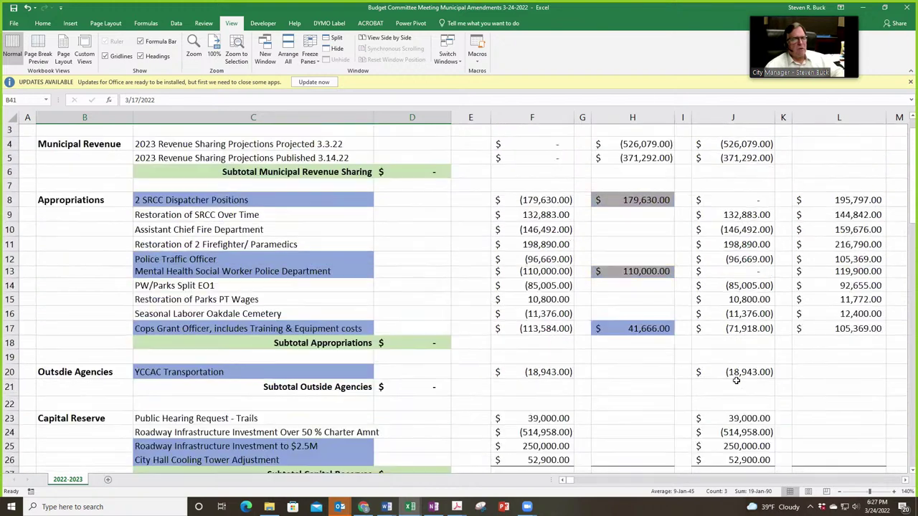
scroll(736, 380, up, 1)
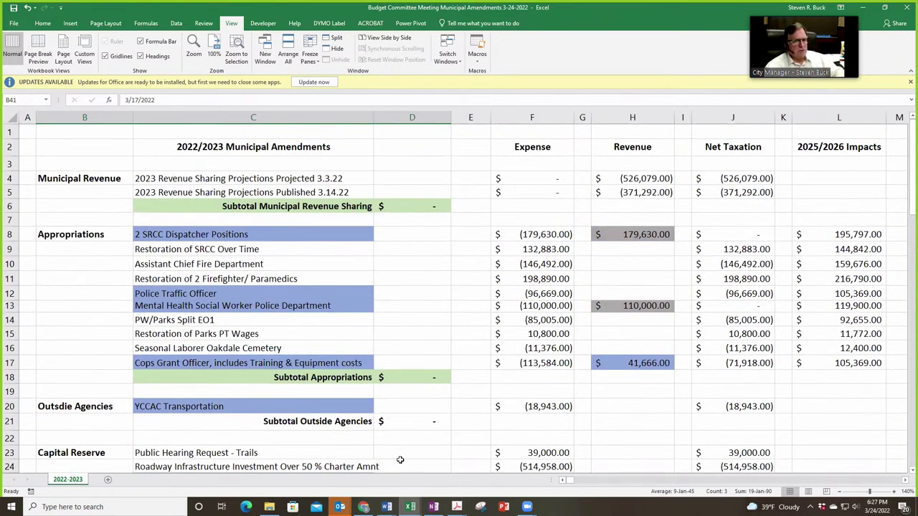
click(838, 492)
click(839, 492)
click(839, 492)
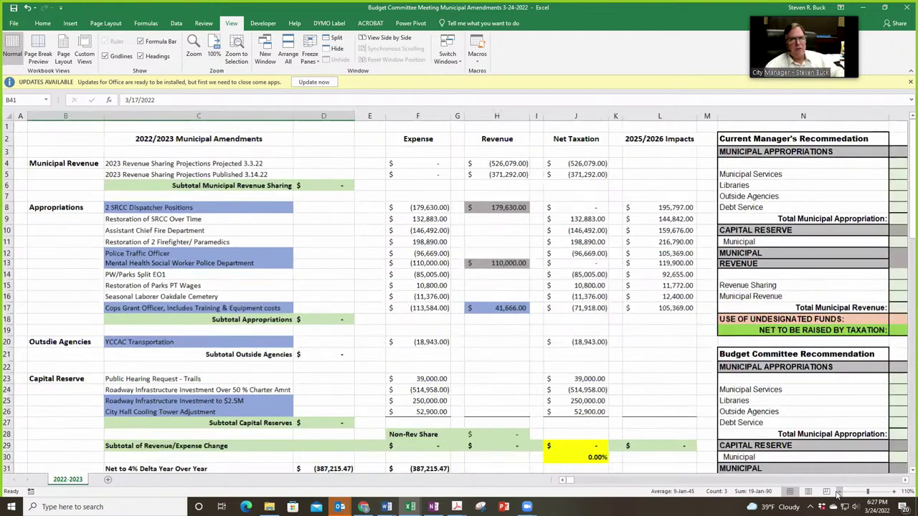
click(838, 492)
click(839, 492)
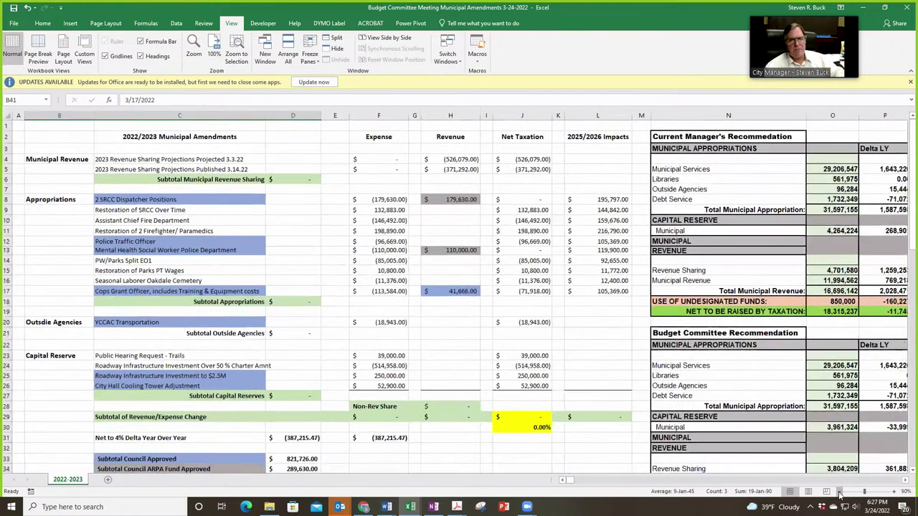
scroll(885, 414, down, 1)
scroll(885, 414, up, 1)
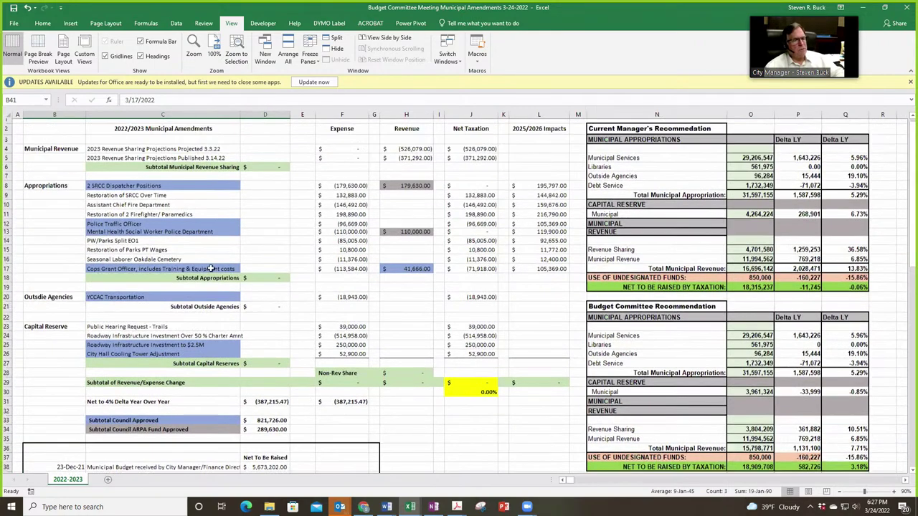
scroll(325, 464, up, 1)
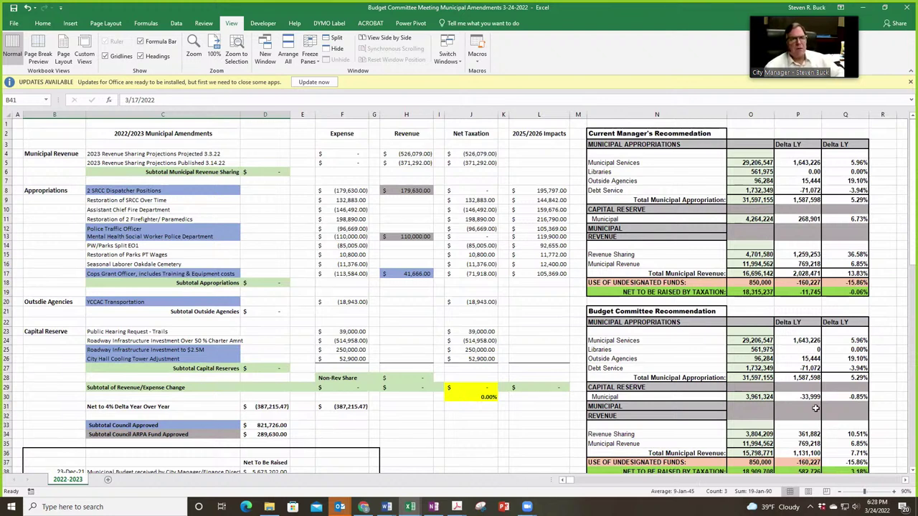
Step: Highlight the Current Manager's Recommendation table, enlarge the sheet to 130%, and clear the highlight
drag(600, 133, 865, 303)
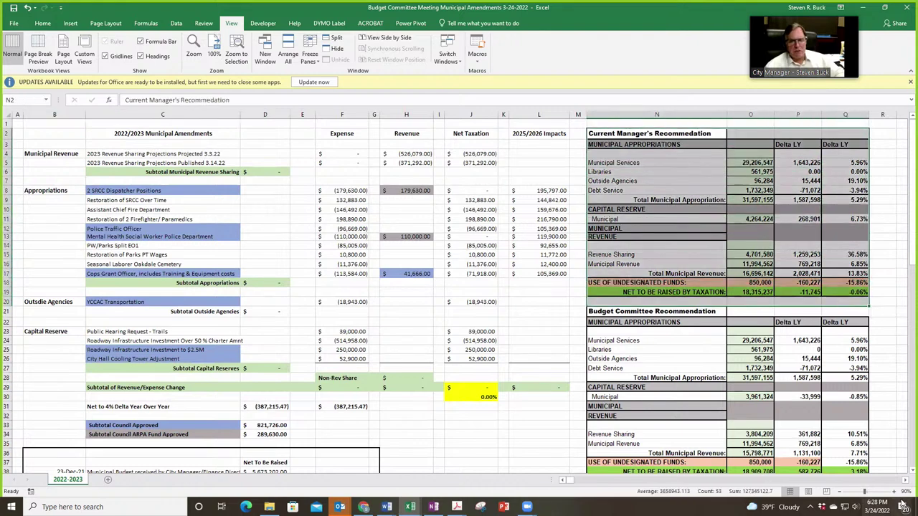
click(894, 491)
click(894, 491)
click(894, 491)
click(894, 491)
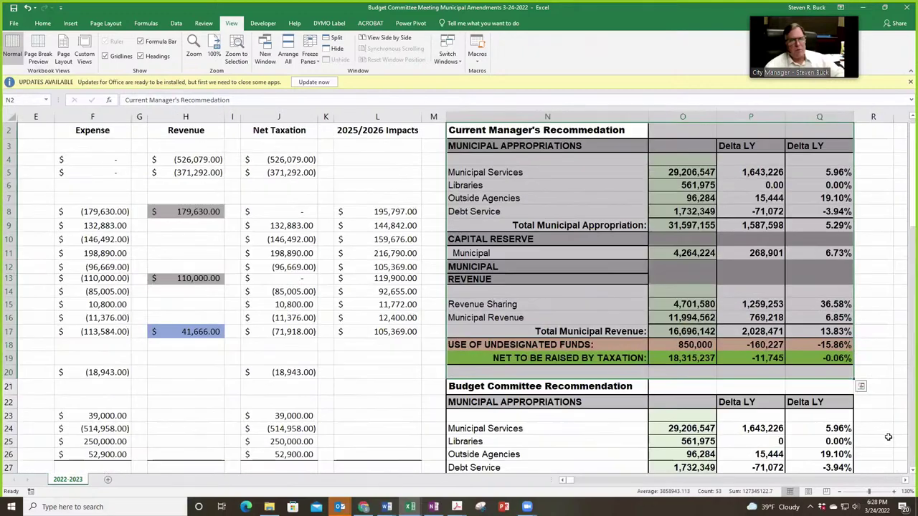
scroll(889, 437, up, 1)
click(881, 388)
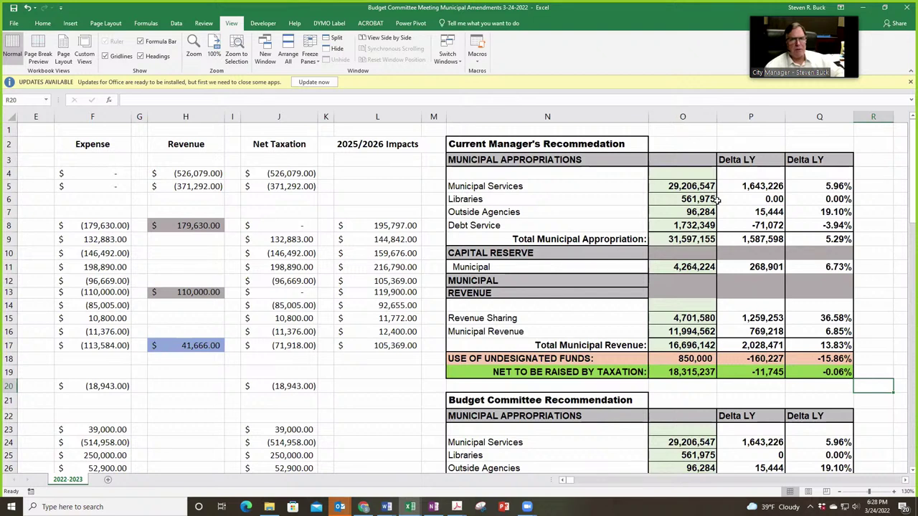
Step: Examine the Municipal Services and Net To Be Raised By Taxation amounts and their changes from last year in the manager's table
click(656, 187)
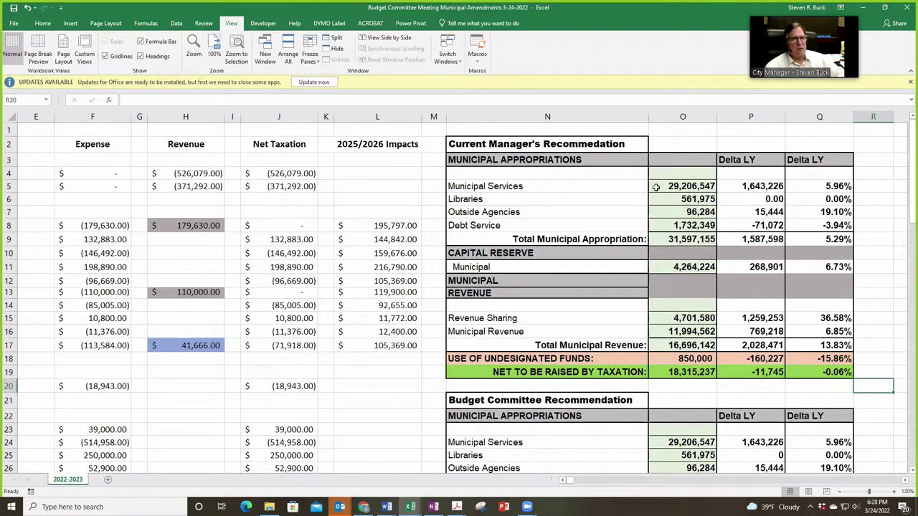
click(733, 187)
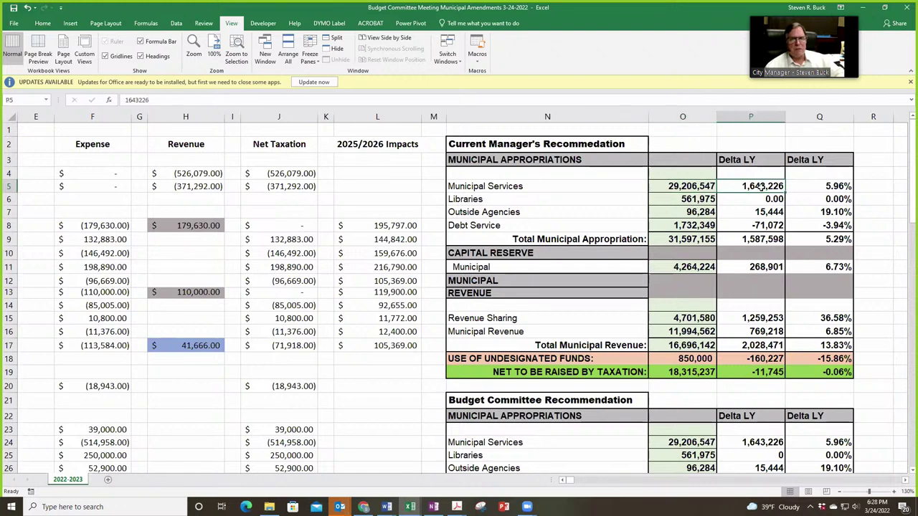
click(801, 187)
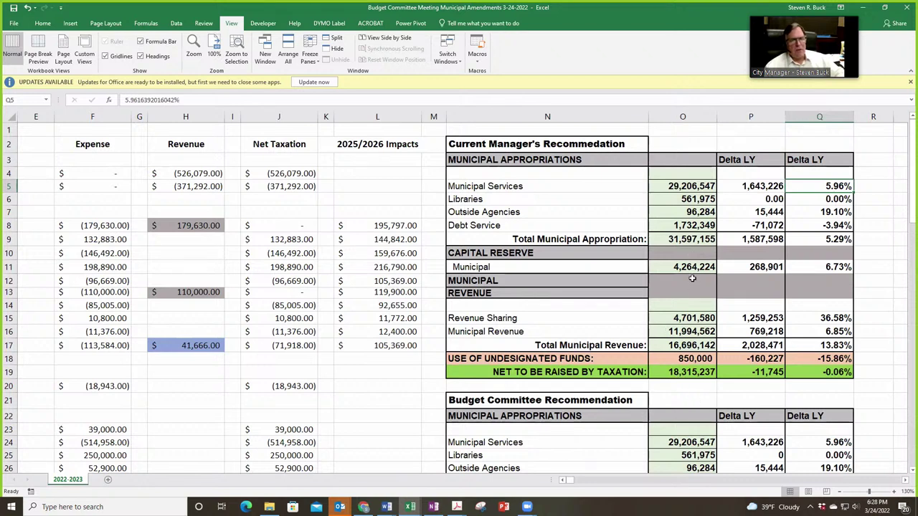
click(678, 373)
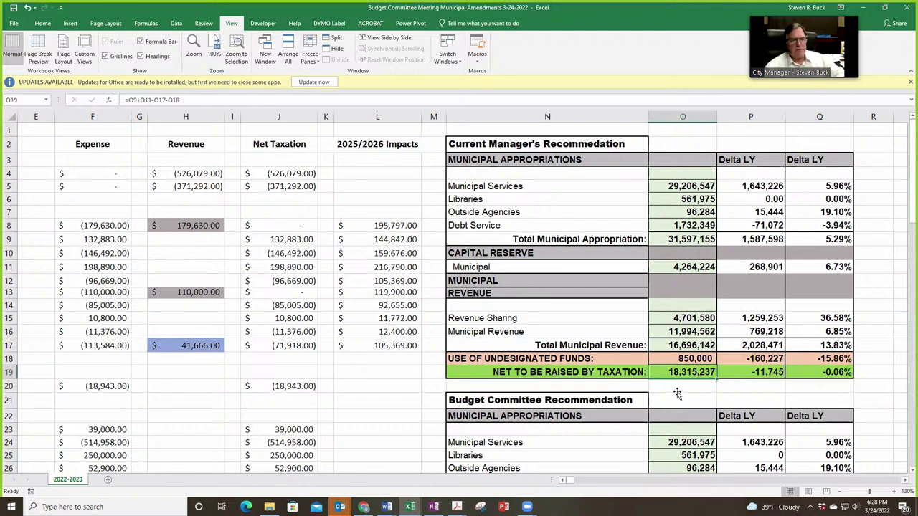
click(743, 373)
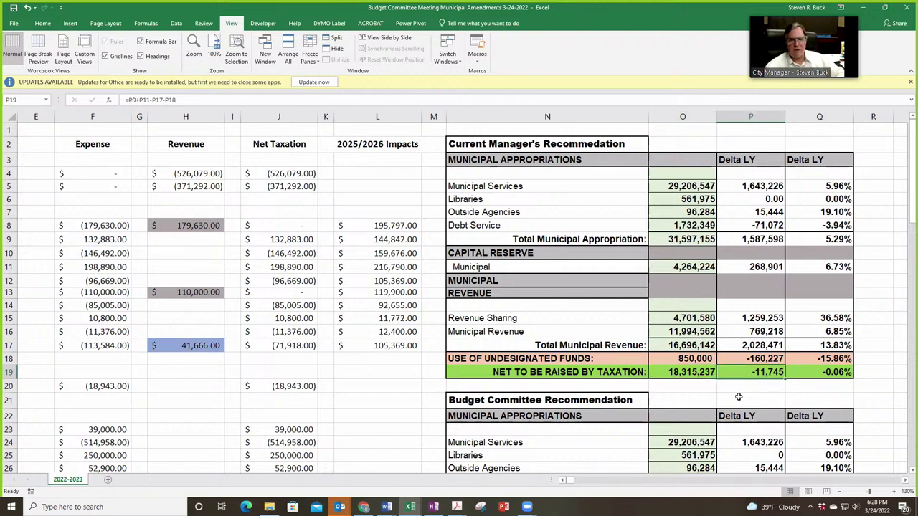
click(804, 374)
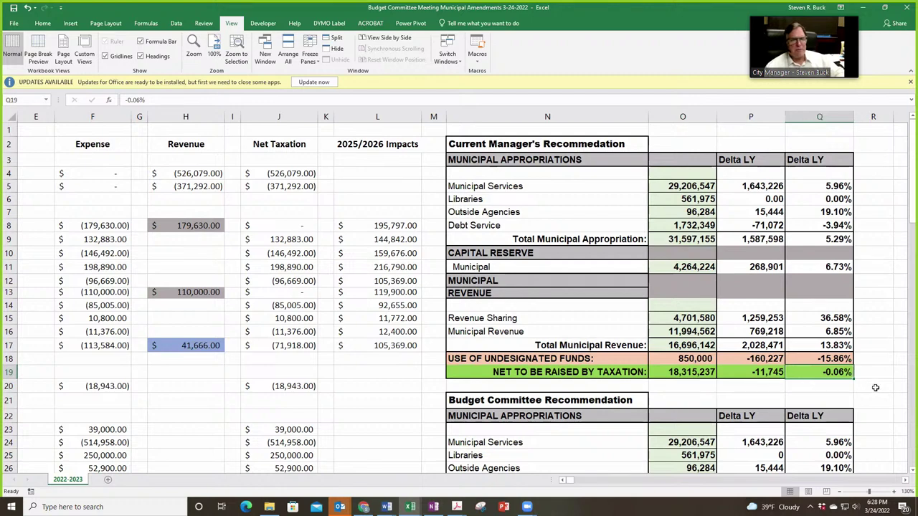
Step: Highlight the Budget Committee Recommendation table and examine its Net To Be Raised By Taxation change in amount and percent
scroll(875, 389, down, 5)
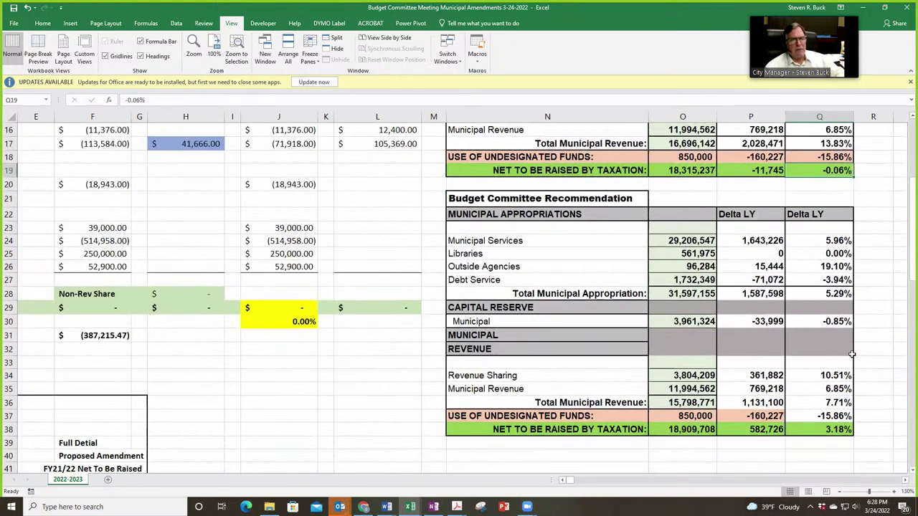
drag(477, 198, 820, 446)
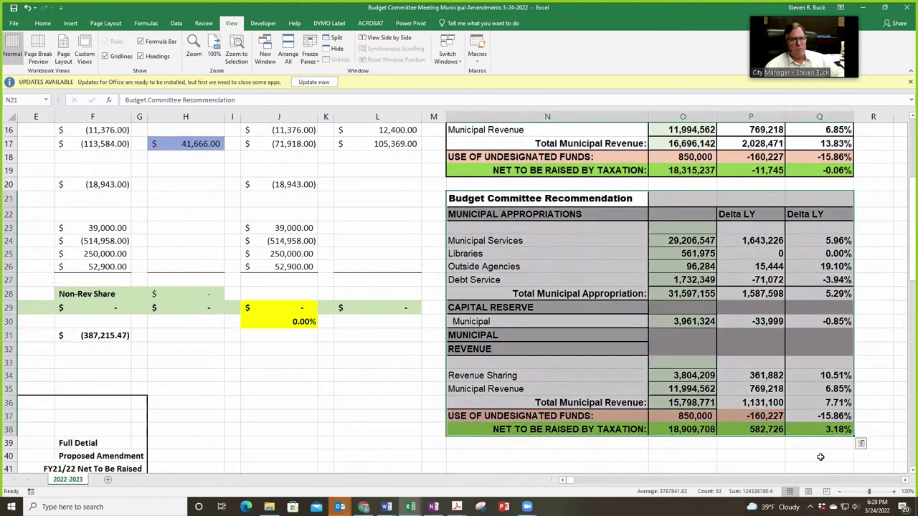
click(819, 457)
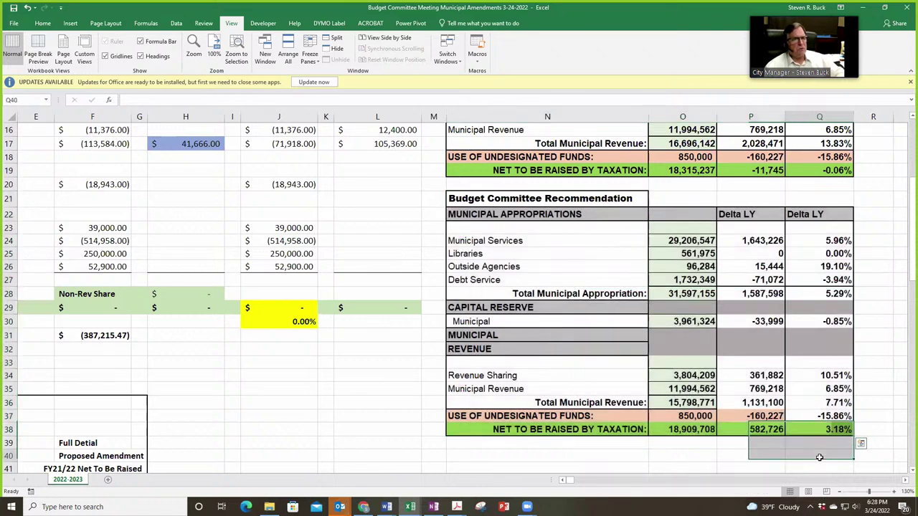
click(748, 430)
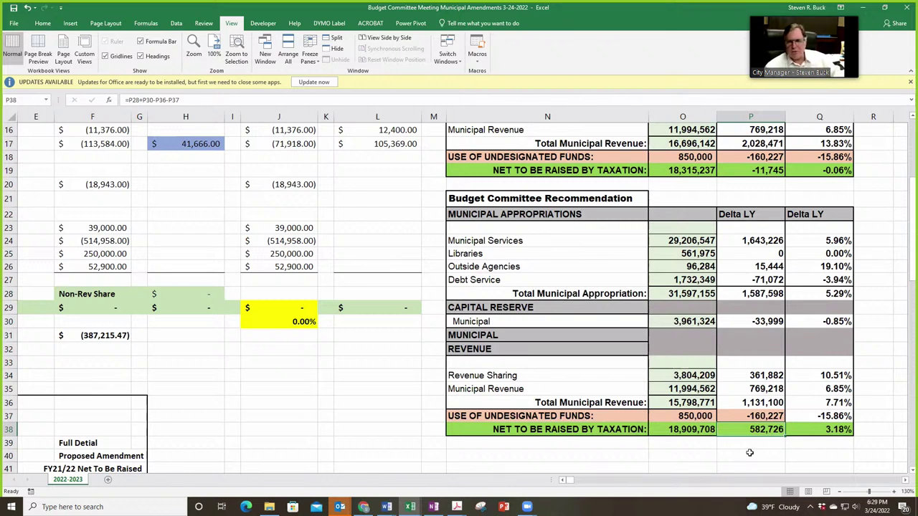
click(808, 430)
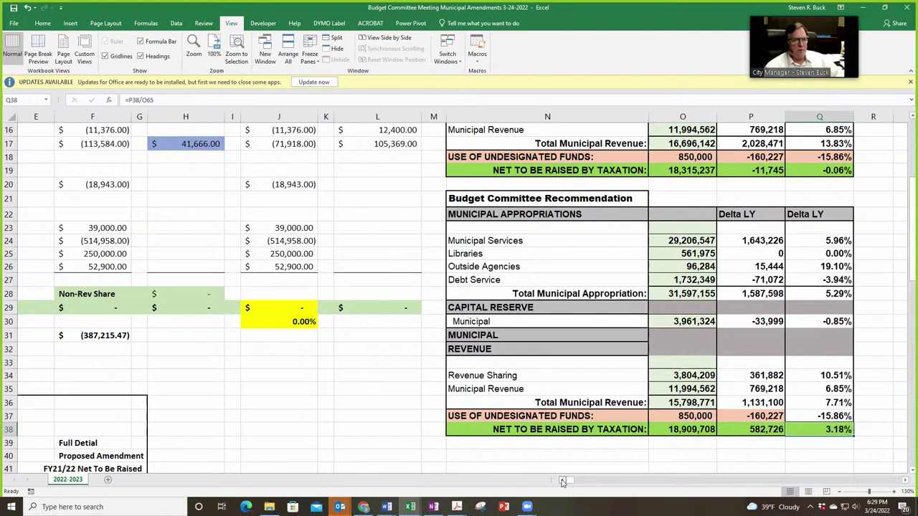
Step: Mark the Revenue and Net Taxation amounts of the 2023 Revenue Sharing Projections Projected 3.3.22 amendment with an x
scroll(563, 482, left, 3)
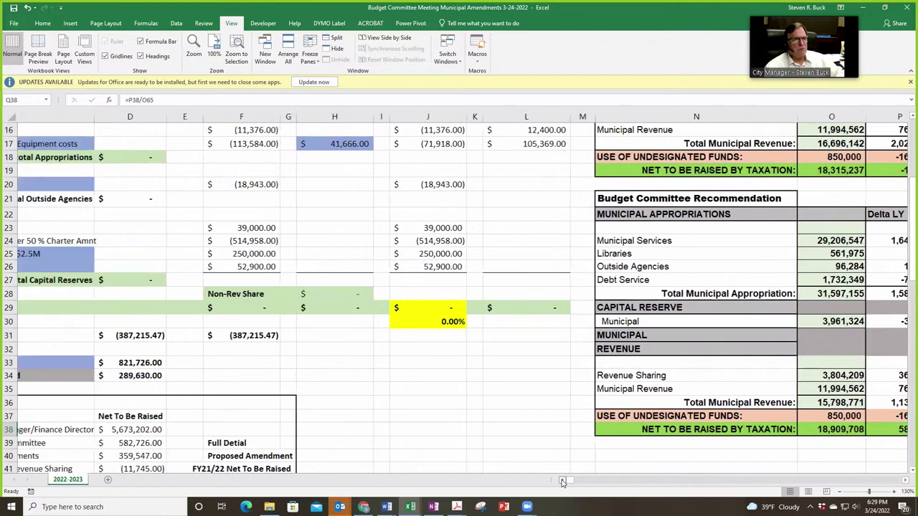
scroll(572, 440, up, 4)
scroll(572, 440, up, 1)
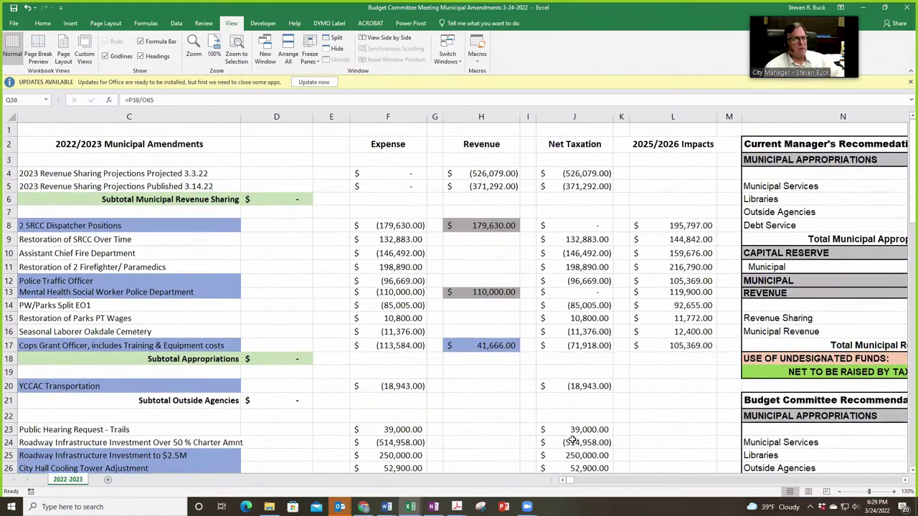
click(432, 177)
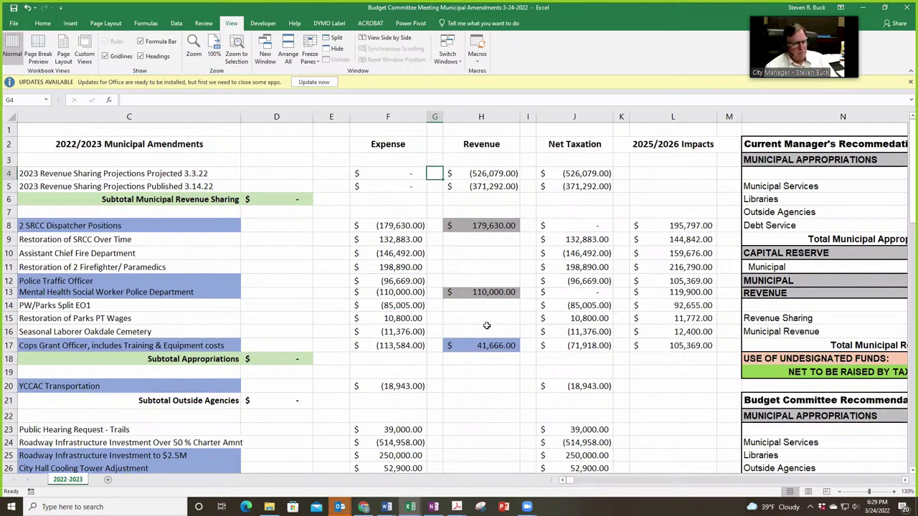
text(x)
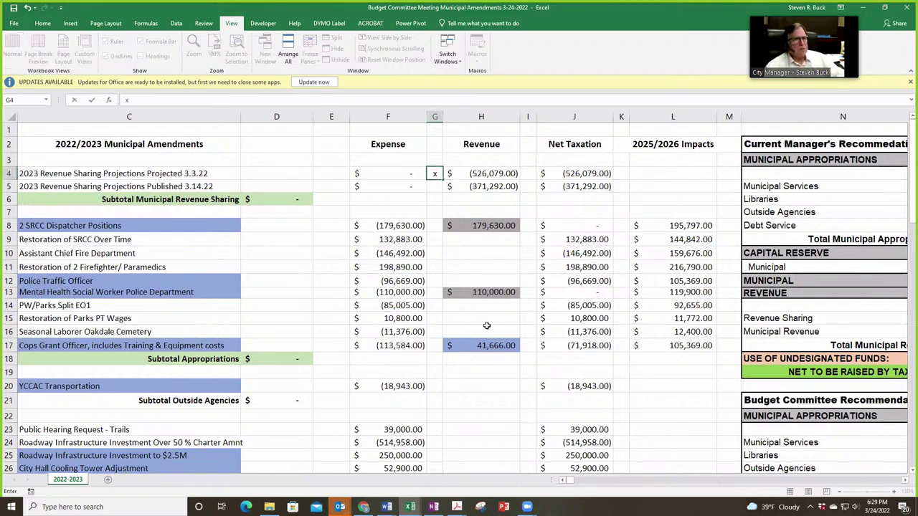
click(526, 174)
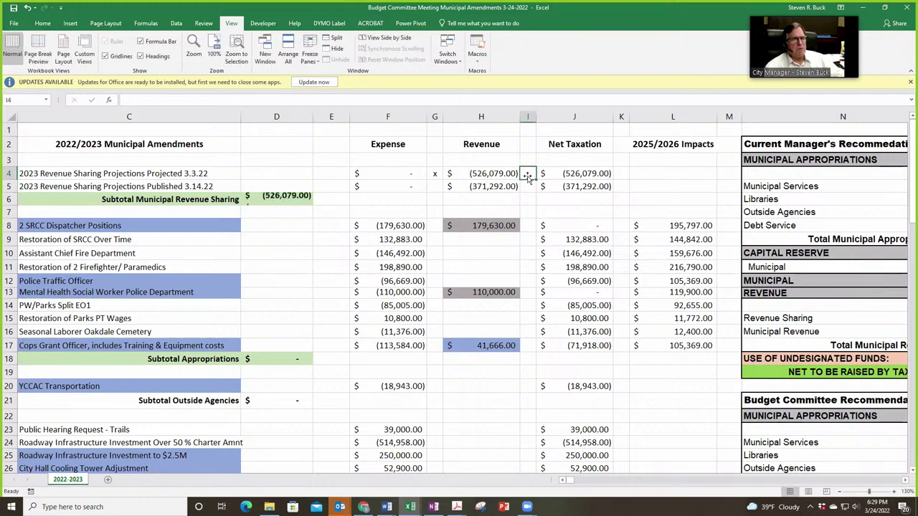
text(x)
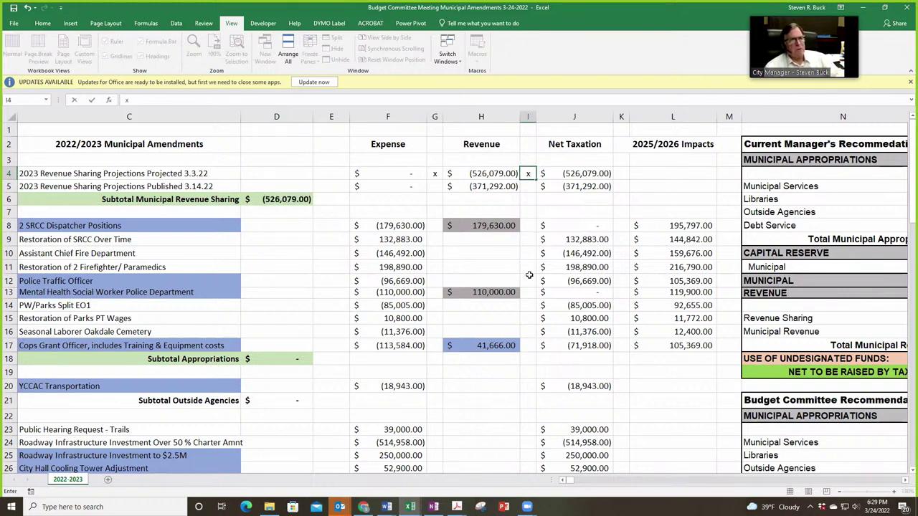
click(638, 173)
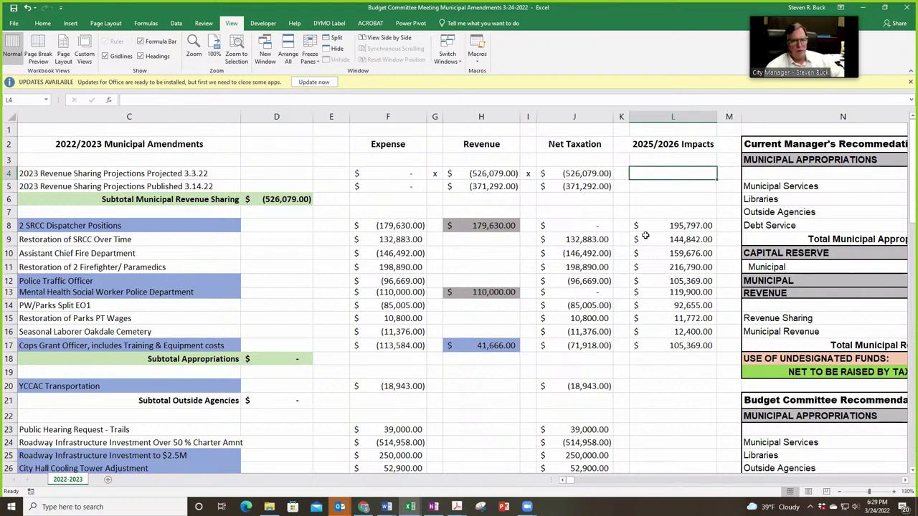
Step: Examine the Budget Committee Recommendation's Net To Be Raised By Taxation change from last year in amount and percent
scroll(646, 235, down, 7)
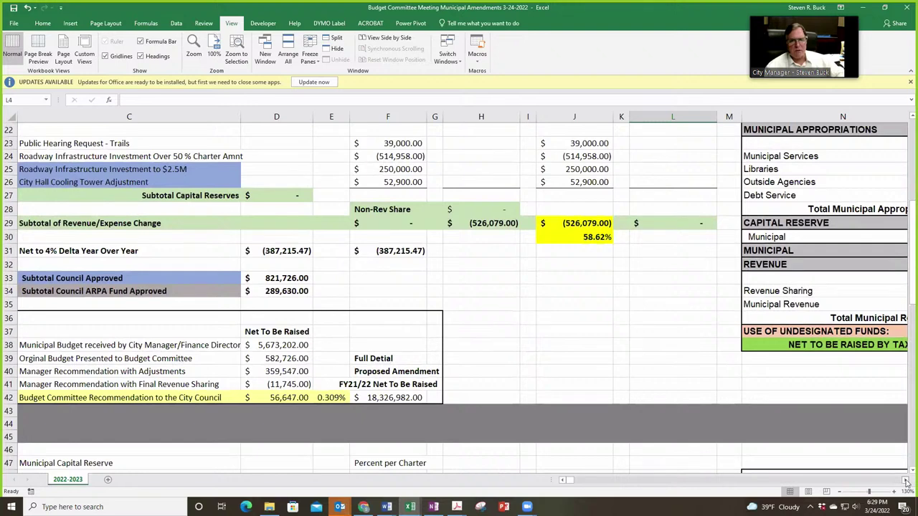
click(906, 482)
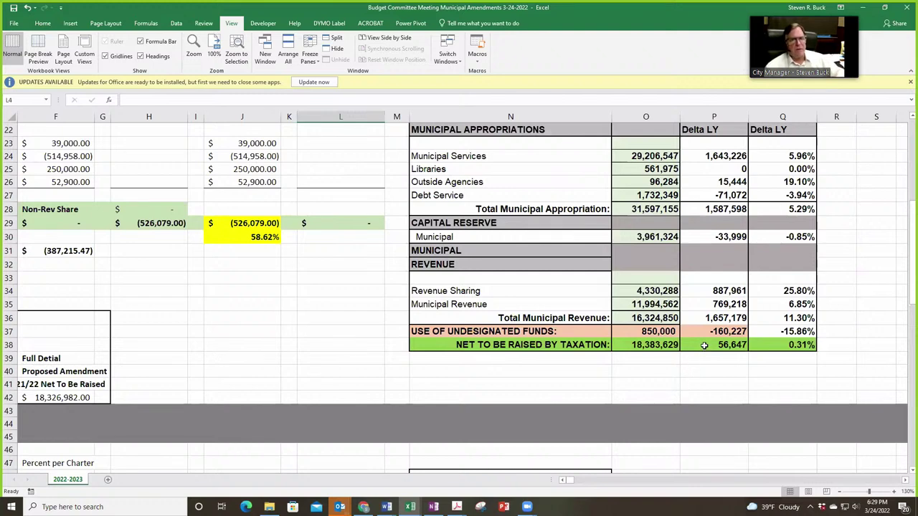
click(705, 345)
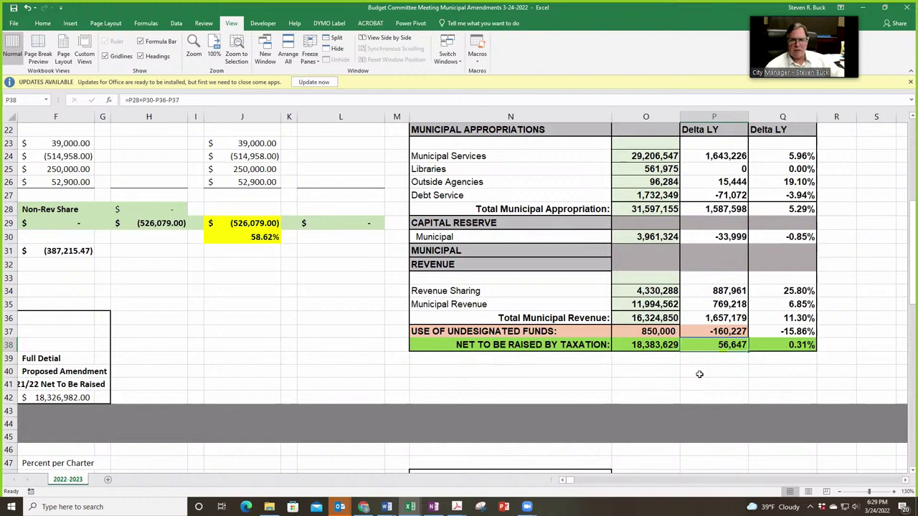
click(769, 345)
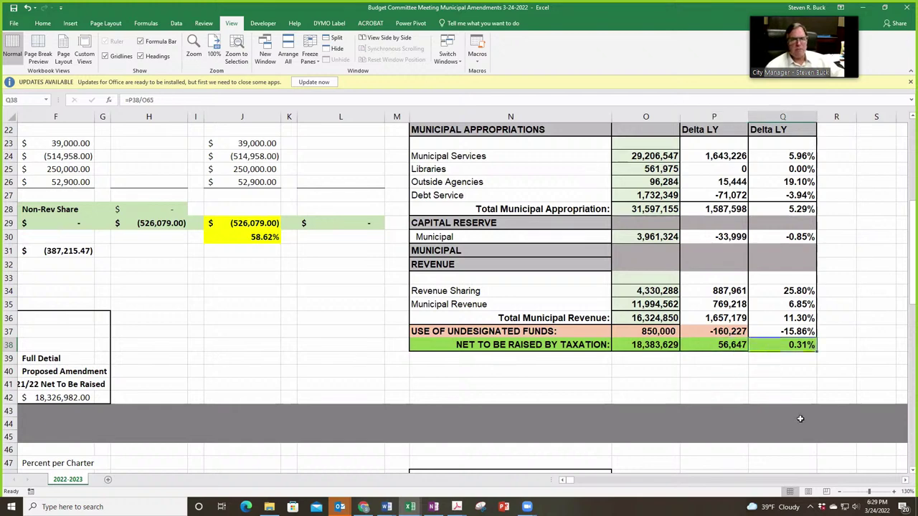
Step: Examine the Net Taxation, Revenue and Expense totals in the Subtotal of Revenue/Expense Change row against the amendments list
click(228, 223)
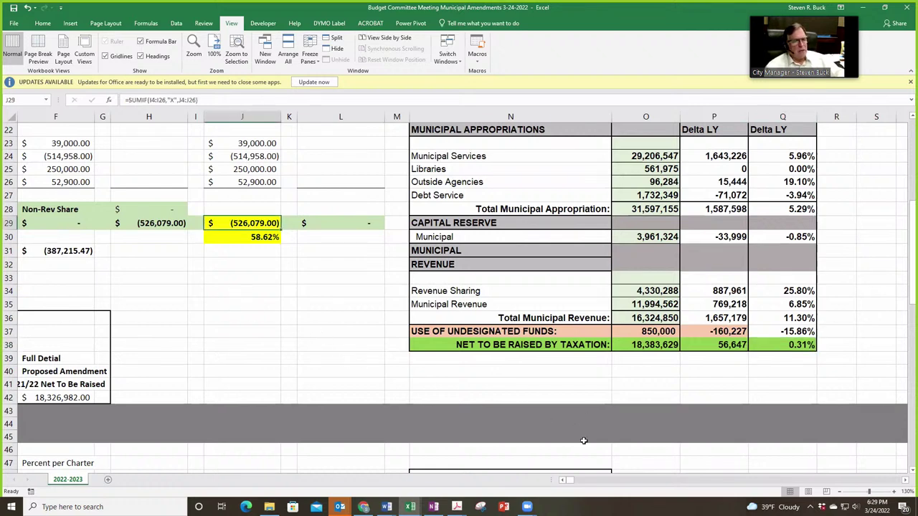
click(563, 480)
click(563, 480)
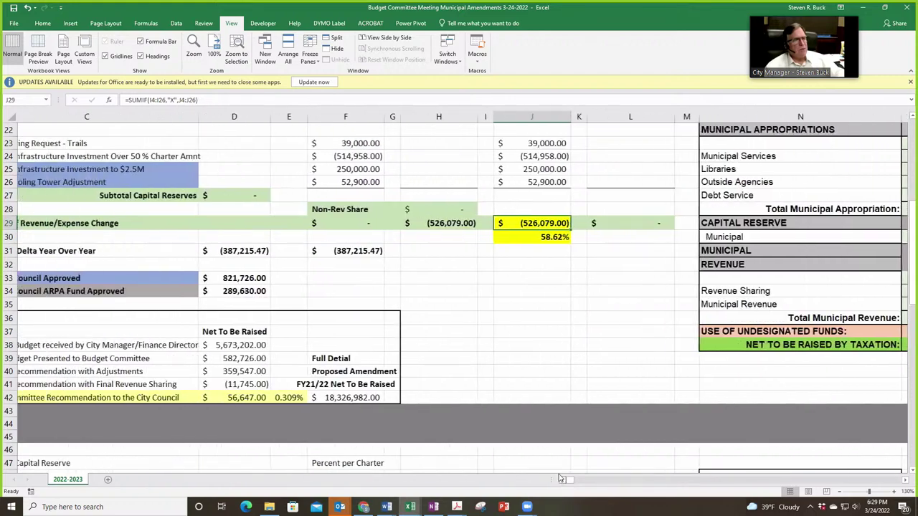
scroll(495, 352, up, 4)
scroll(496, 352, up, 3)
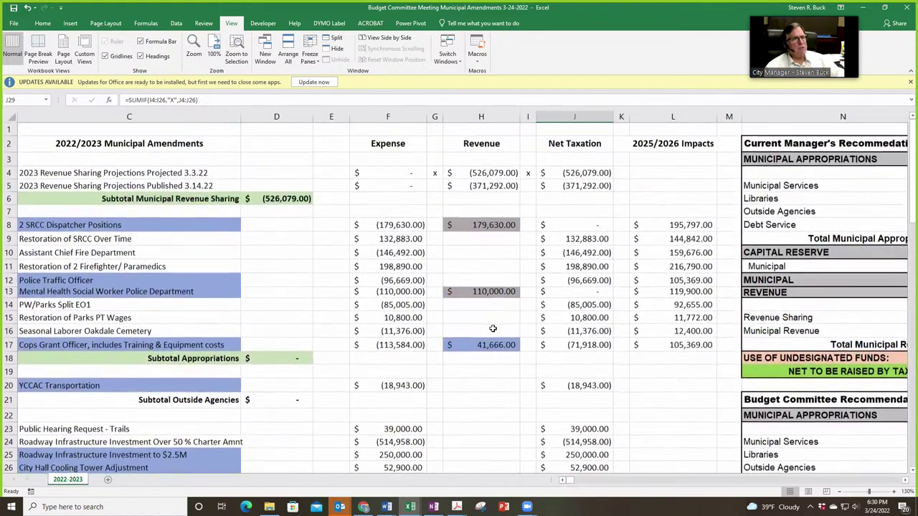
click(484, 145)
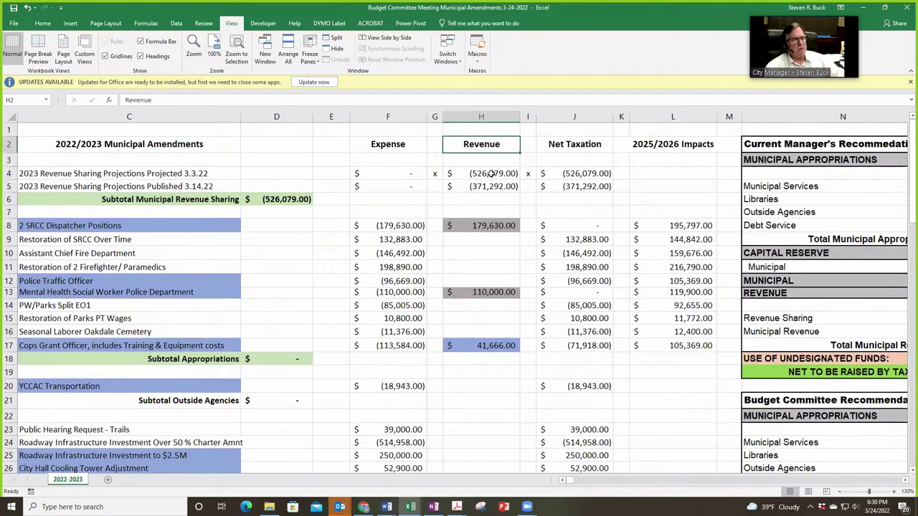
scroll(492, 174, down, 5)
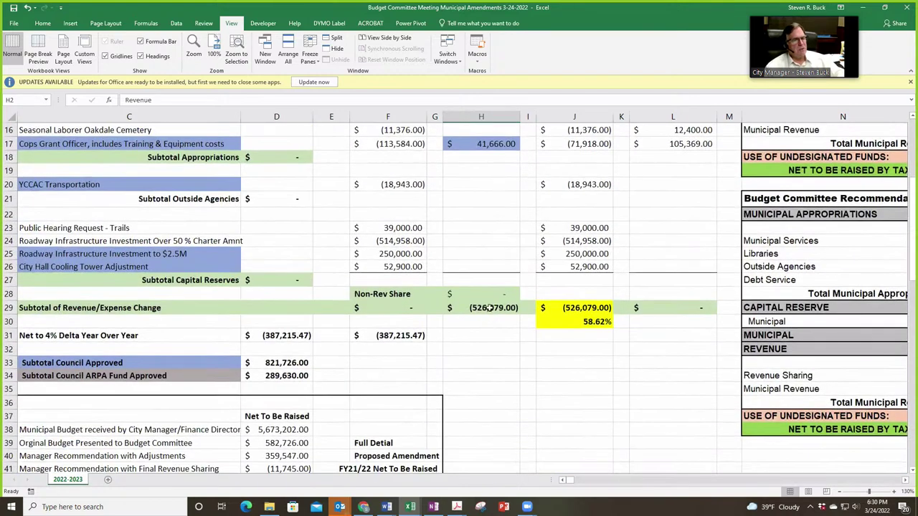
click(490, 307)
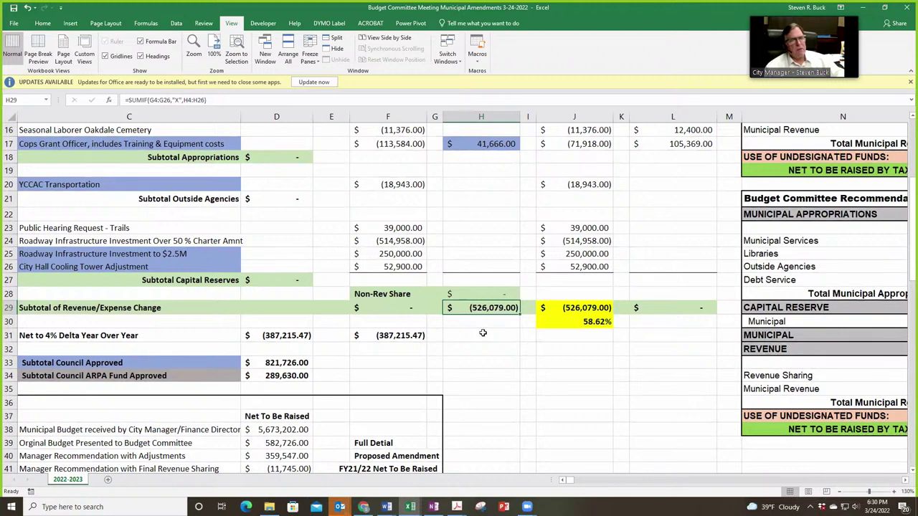
click(575, 307)
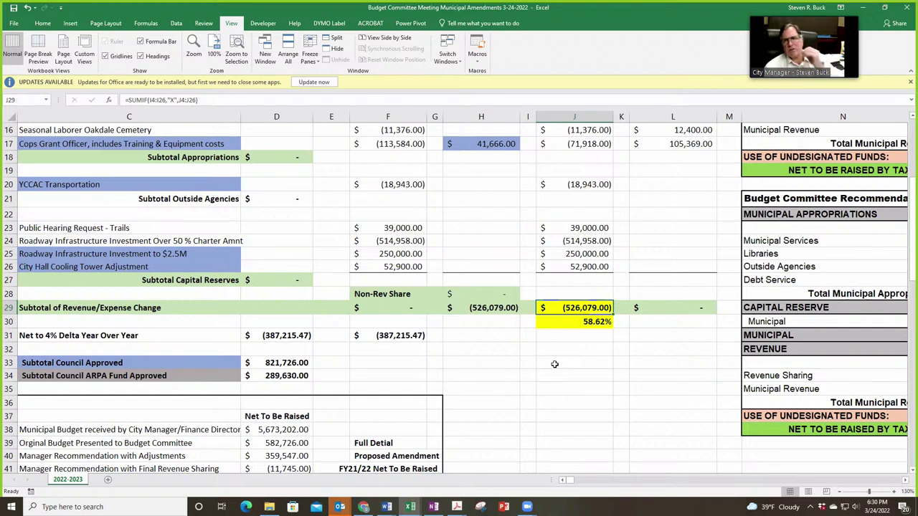
click(383, 308)
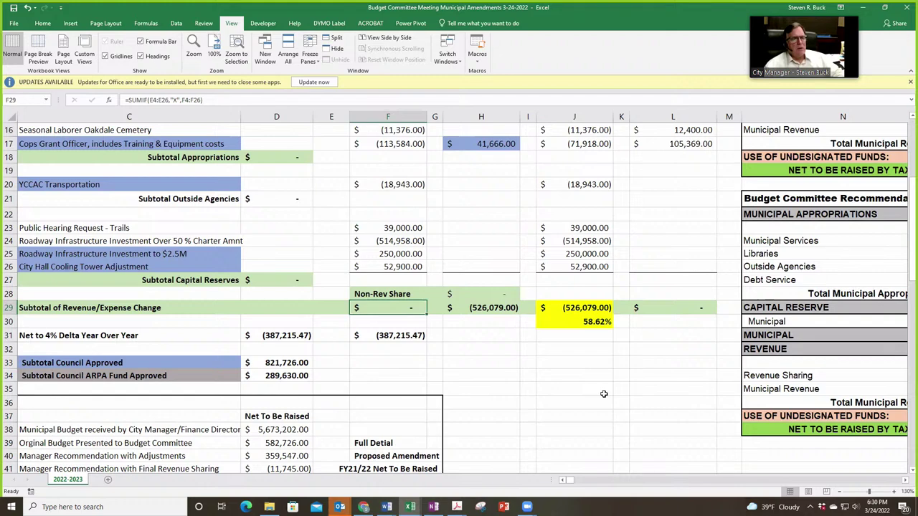
Step: Mark the Revenue and Net Taxation amounts of the 2023 Revenue Sharing Projections Published 3.14.22 amendment with an x
scroll(604, 394, up, 5)
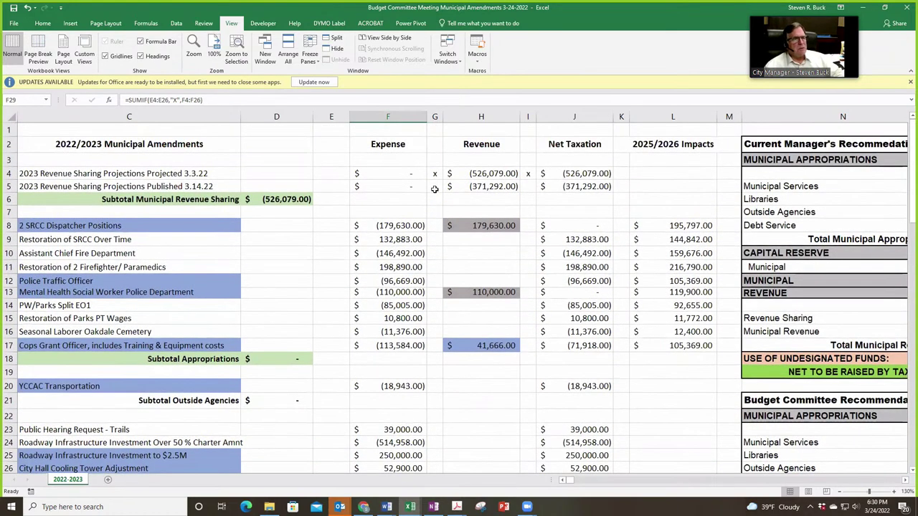
click(435, 187)
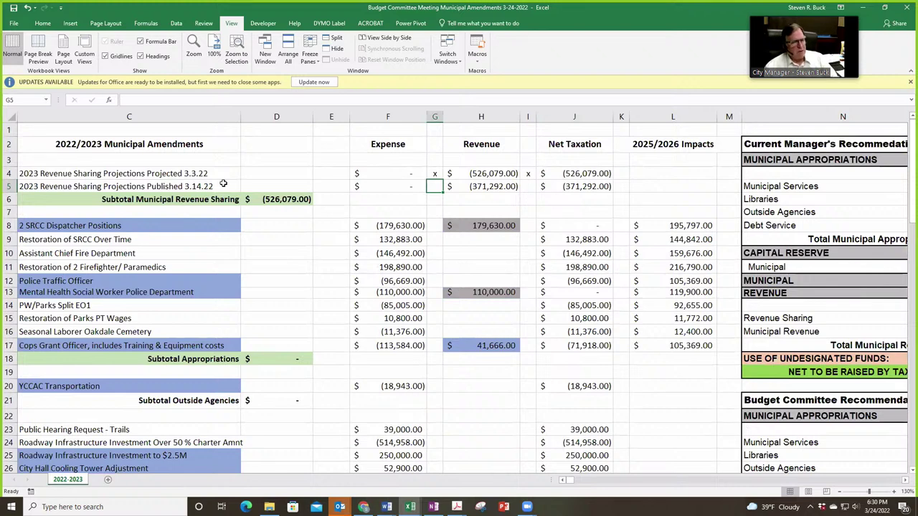
text(x)
click(528, 187)
text(x)
click(559, 209)
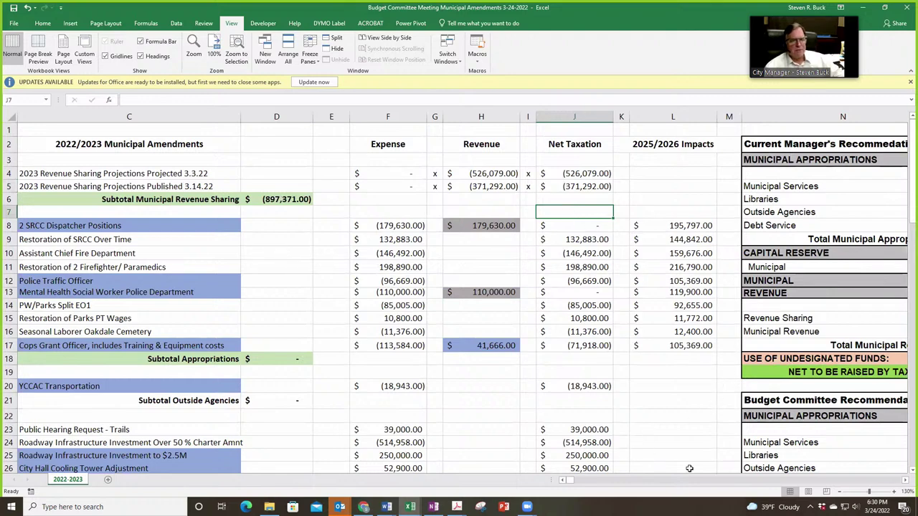
Step: Examine the Budget Committee's Net To Be Raised By Taxation total with both projections marked, including its change in amount and percent
scroll(789, 445, down, 5)
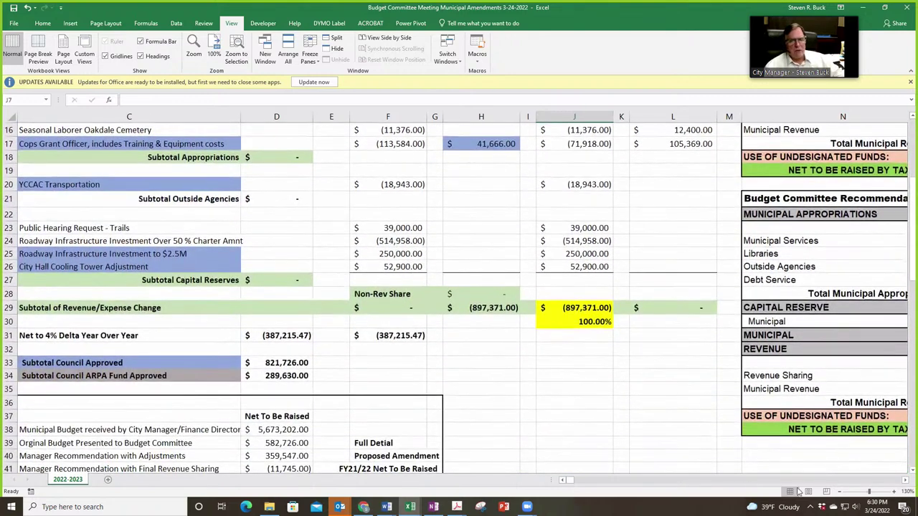
click(905, 480)
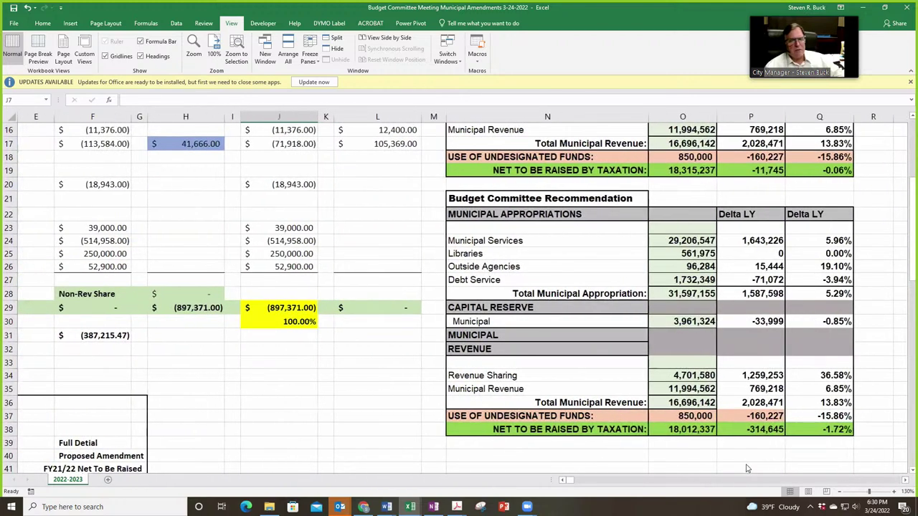
click(673, 432)
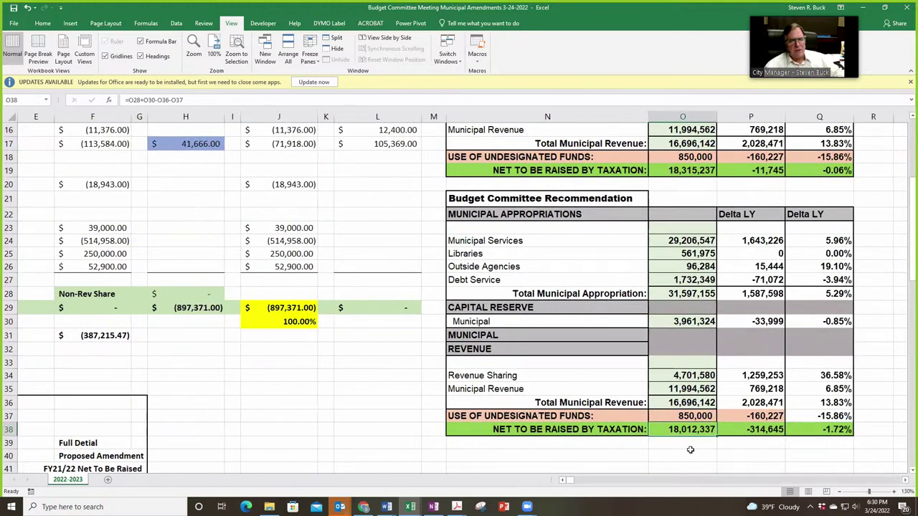
click(737, 431)
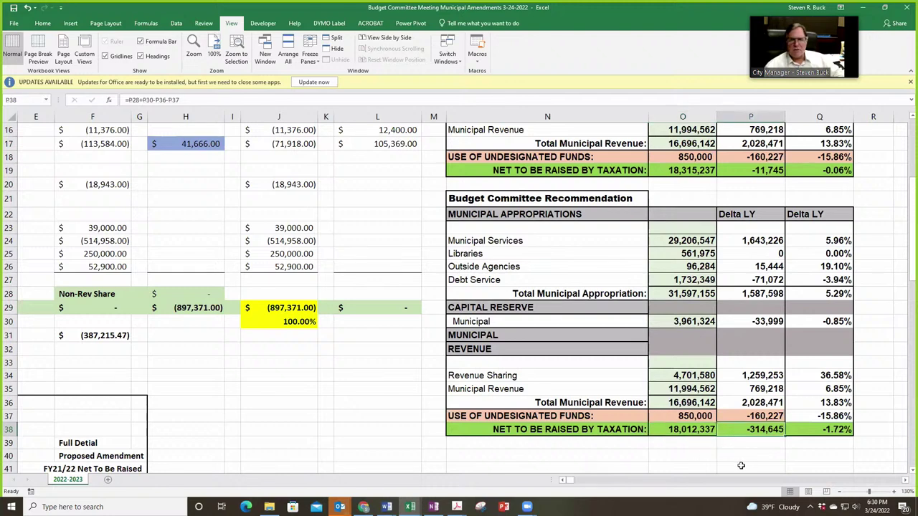
click(811, 430)
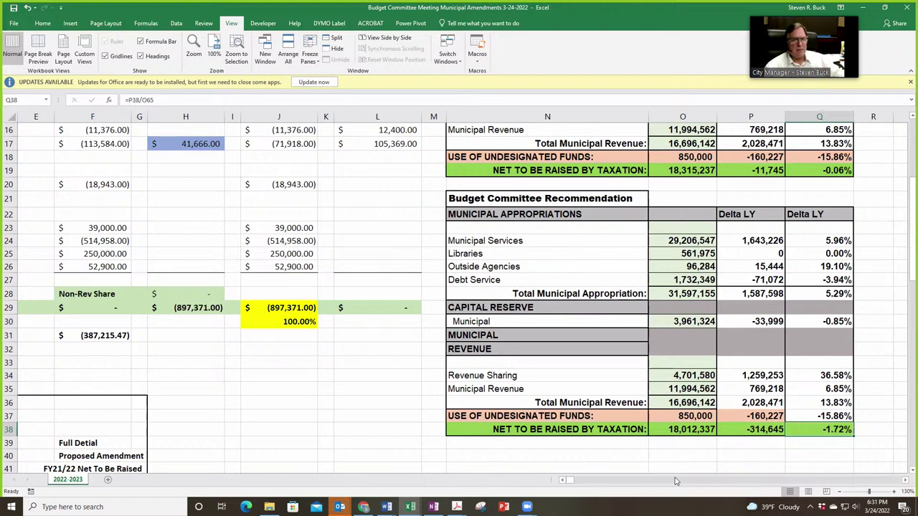
Step: Examine the amendments list from the revenue sharing projections down to the Expense amount of Roadway Infrastructure Investment to $2.5M
click(563, 481)
drag(563, 481, 564, 481)
scroll(675, 440, up, 1)
scroll(675, 440, up, 3)
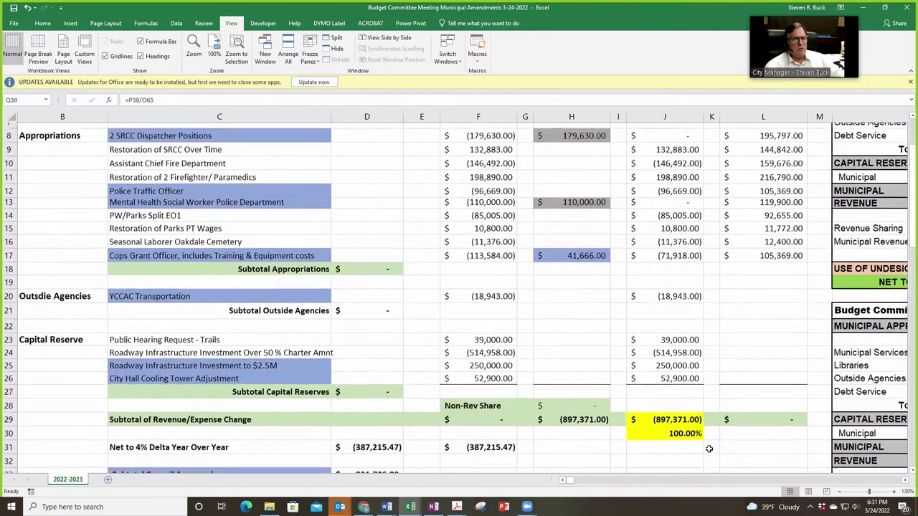
scroll(718, 447, up, 2)
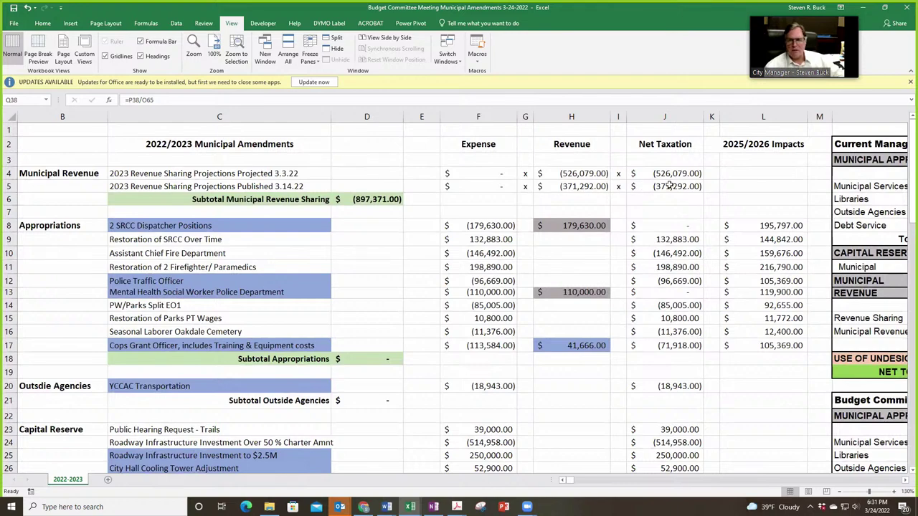
scroll(724, 305, down, 3)
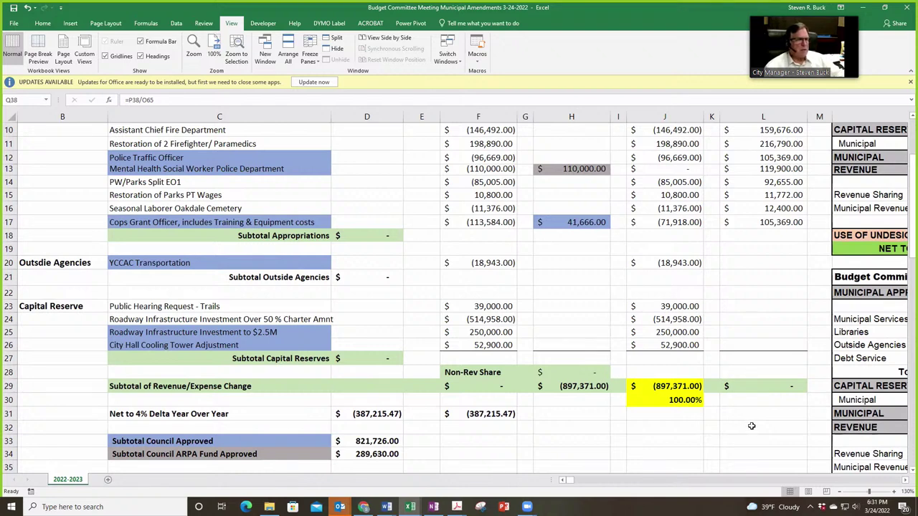
click(463, 332)
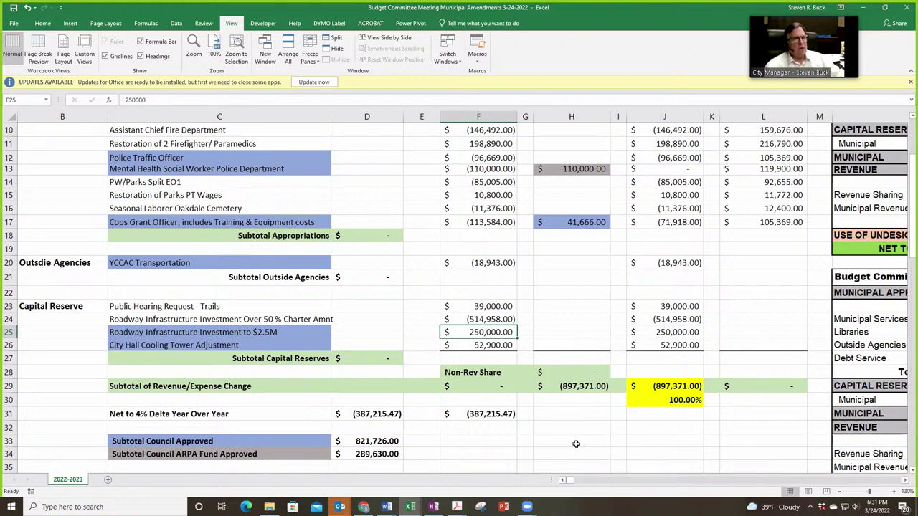
scroll(544, 352, up, 2)
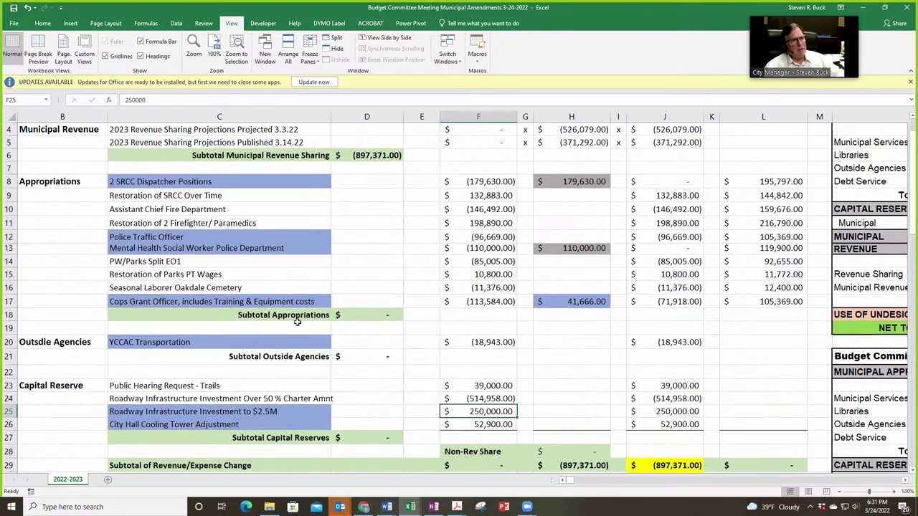
Step: Mark the Expense and Net Taxation amounts of the Roadway Infrastructure Investment to $2.5M amendment with an x
scroll(556, 359, down, 3)
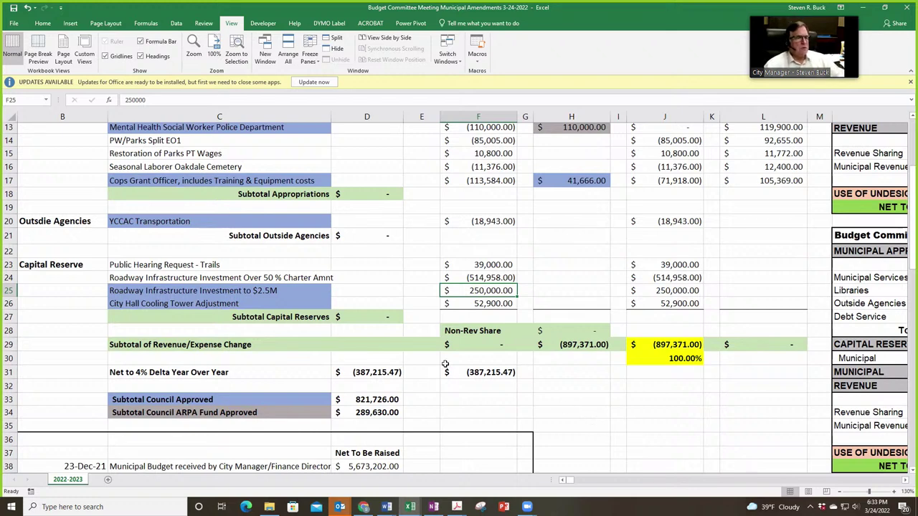
click(422, 291)
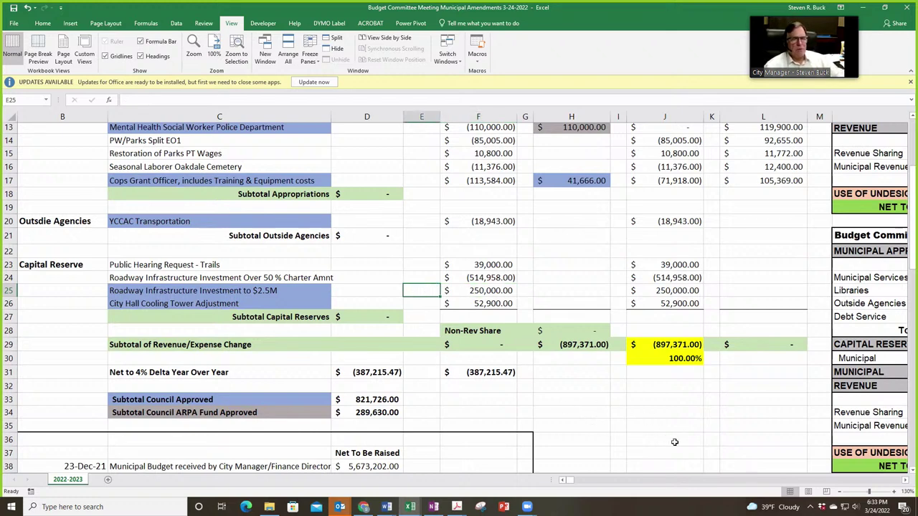
text(x)
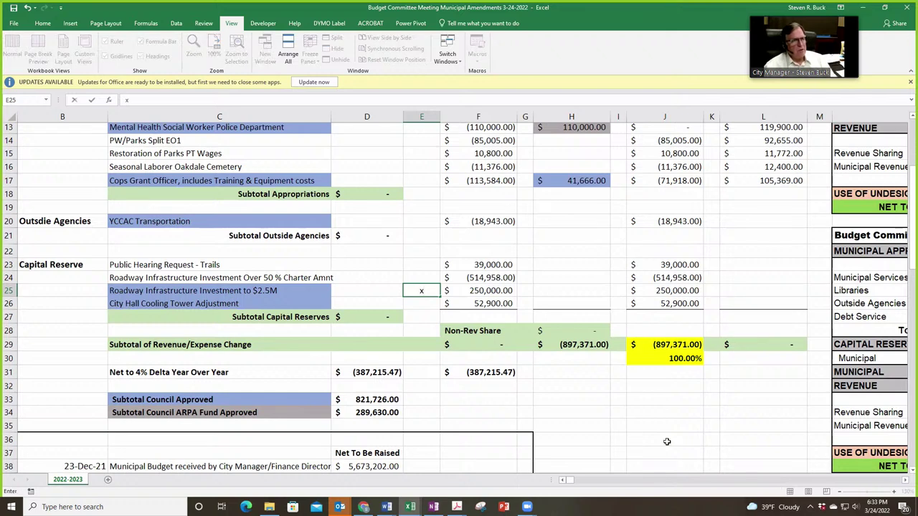
click(620, 292)
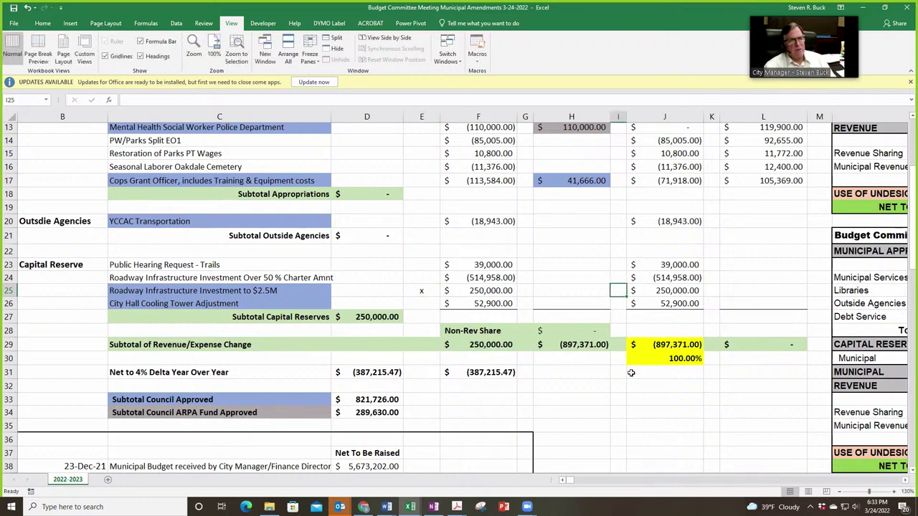
text(x)
click(677, 413)
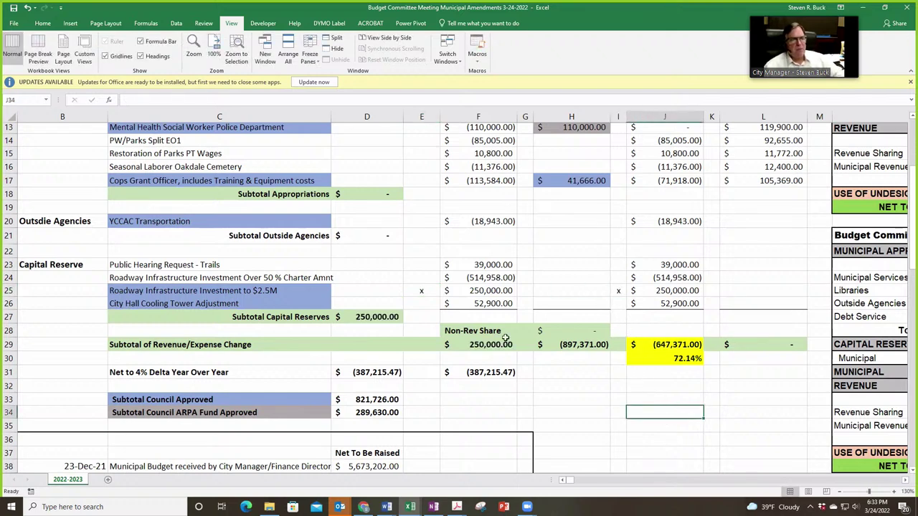
Step: Compare the two Roadway Infrastructure Investment amendments with the 4% Charter Raises amount in the Municipal Capital Reserve figures
click(313, 292)
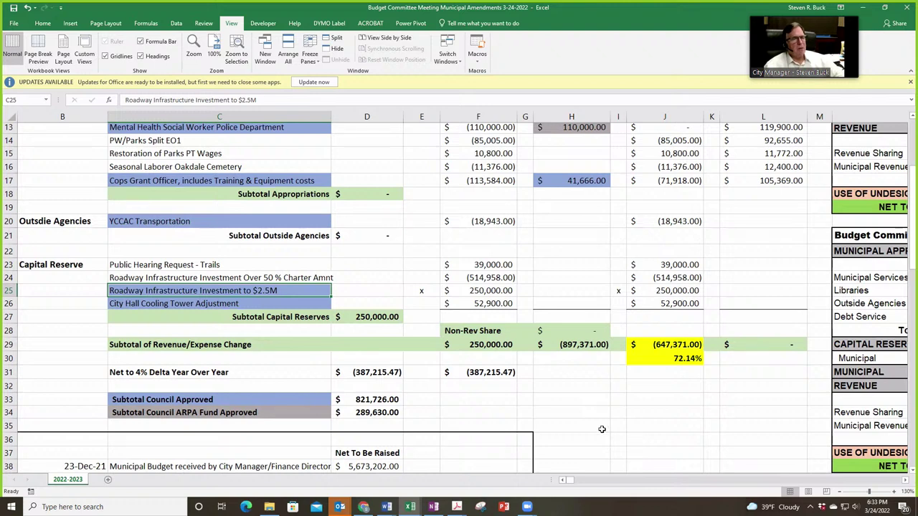
click(462, 280)
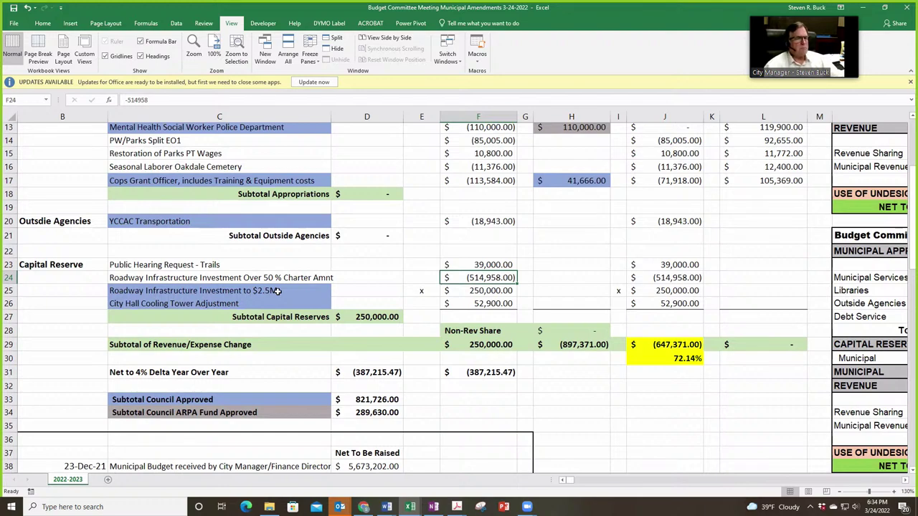
scroll(279, 296, down, 6)
scroll(280, 339, down, 1)
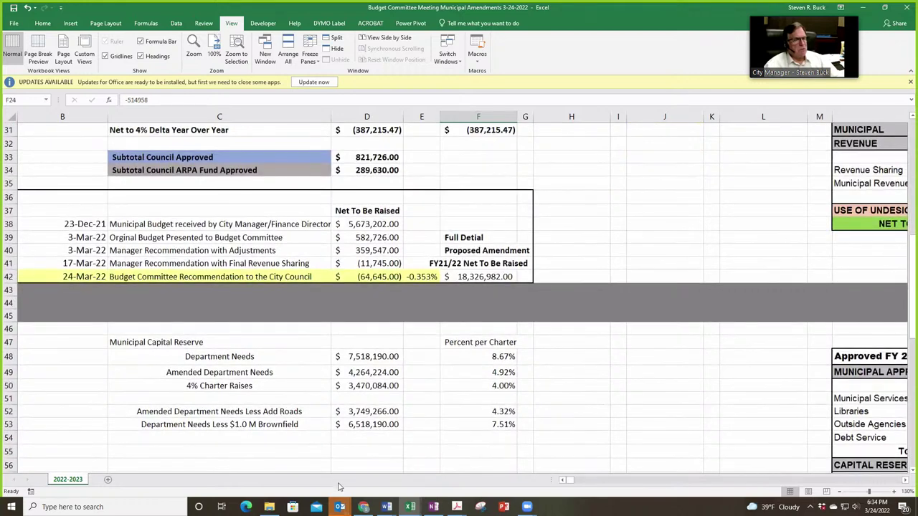
click(378, 387)
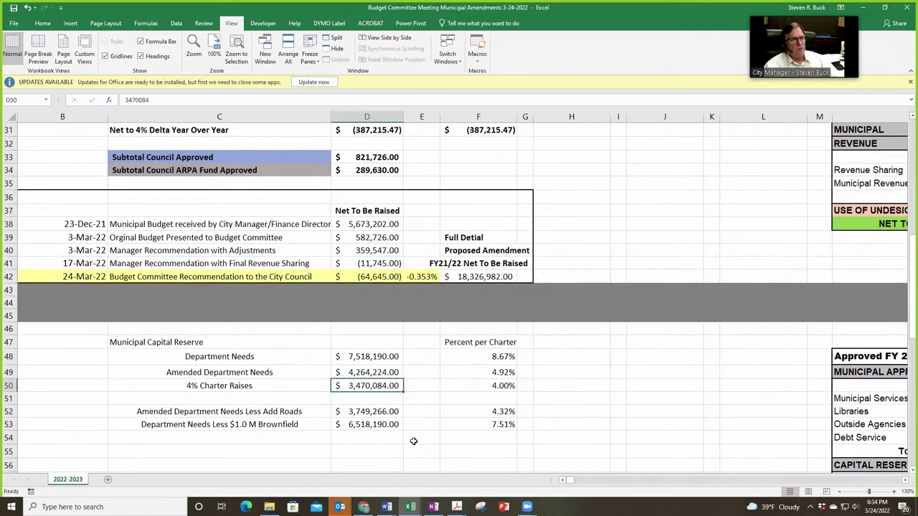
scroll(419, 438, up, 1)
scroll(419, 438, up, 5)
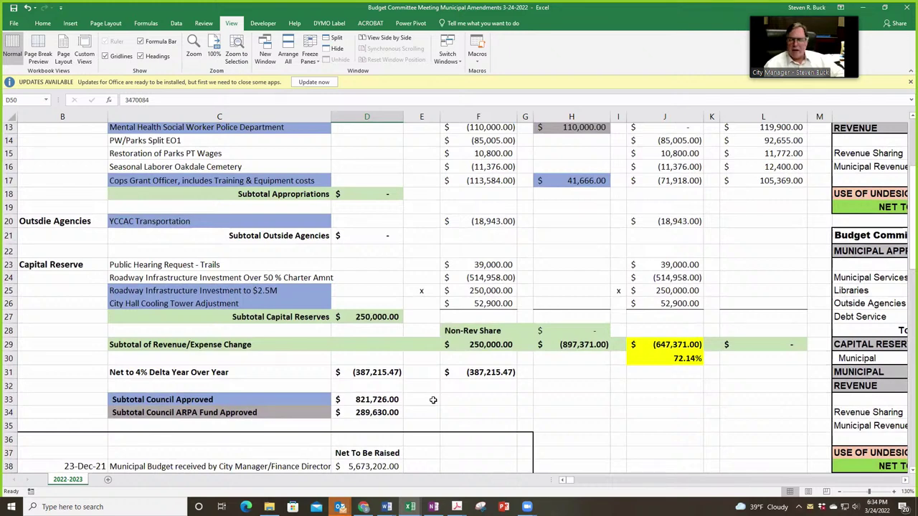
click(466, 278)
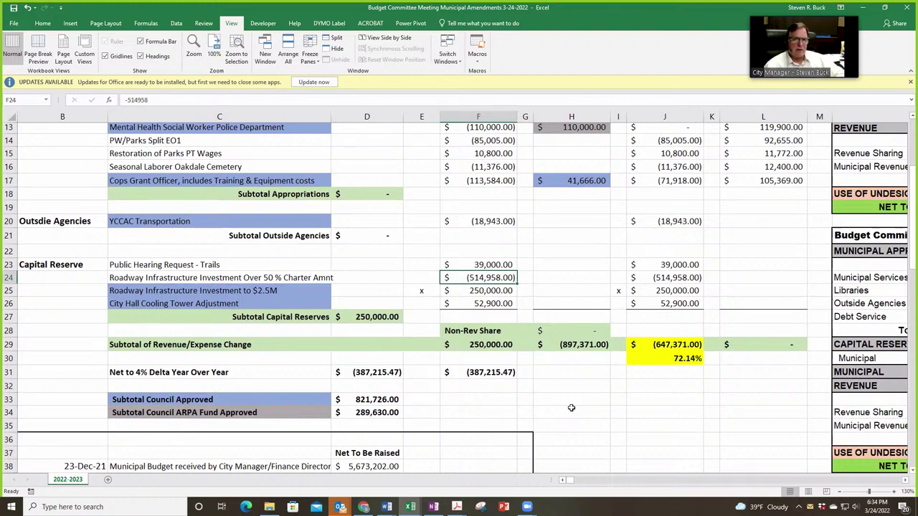
click(283, 291)
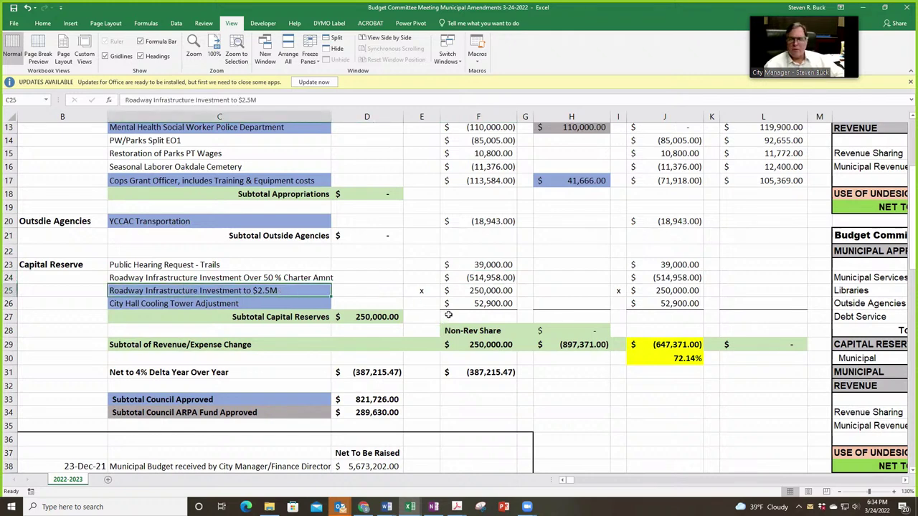
click(465, 290)
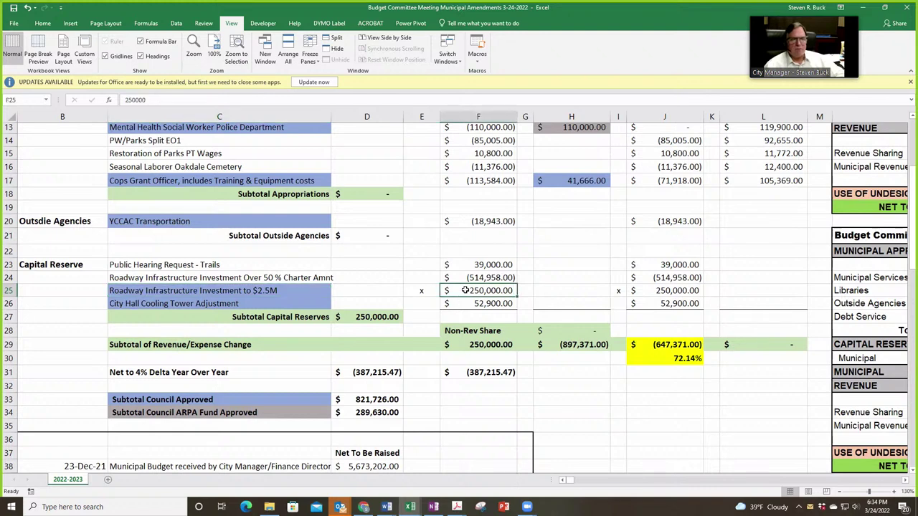
Step: Examine the Budget Committee's Net To Be Raised By Taxation change in amount and percent with the roadway investment marked
click(646, 291)
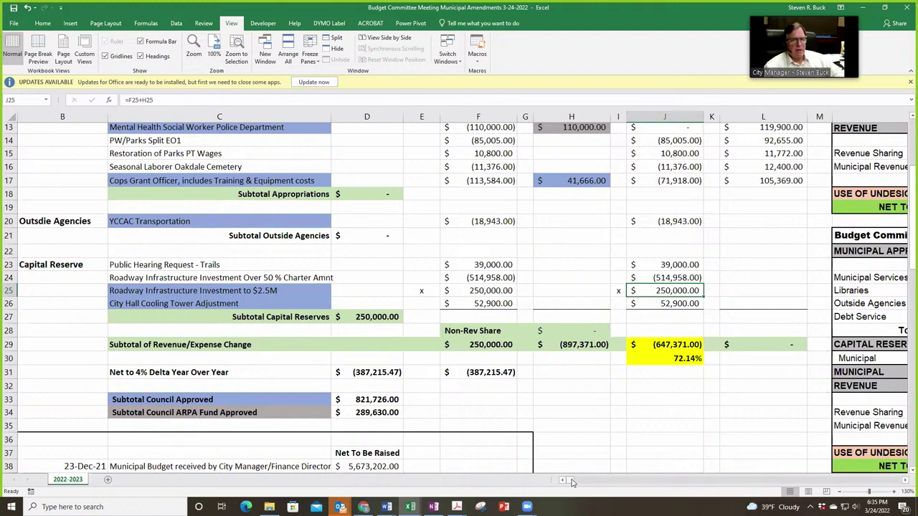
click(905, 482)
click(906, 482)
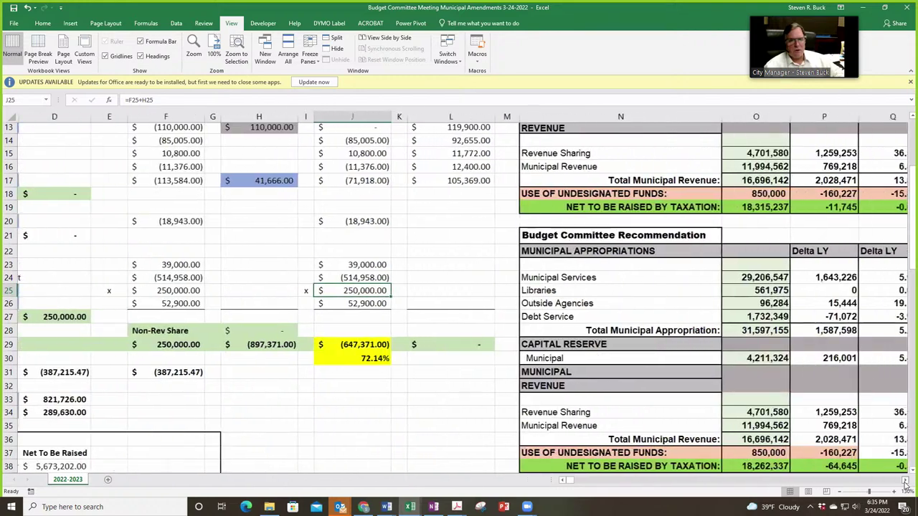
click(906, 482)
click(743, 467)
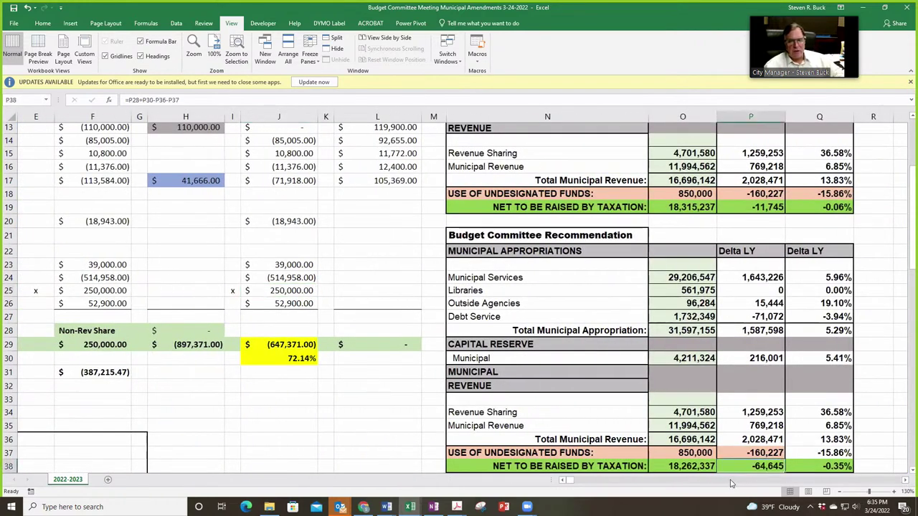
click(795, 468)
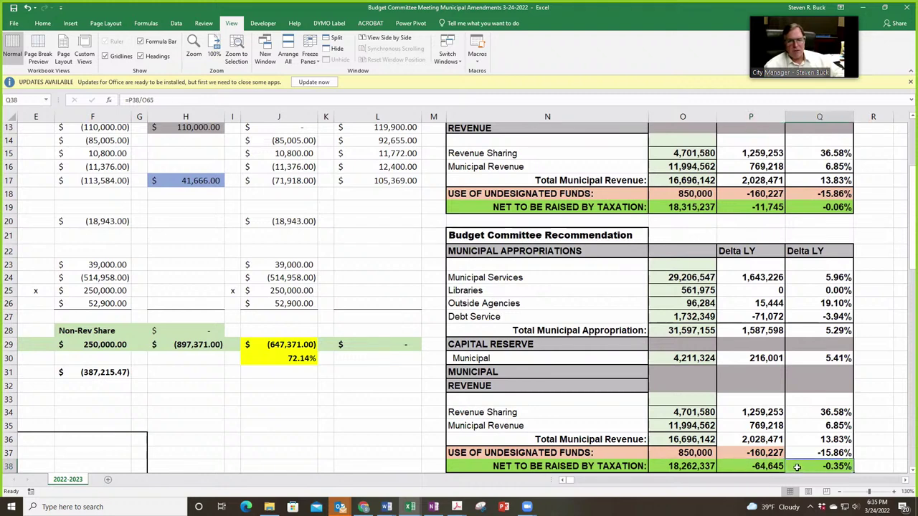
Step: Mark the Expense and Net Taxation amounts of the City Hall Cooling Tower Adjustment amendment with an x
click(563, 481)
click(563, 481)
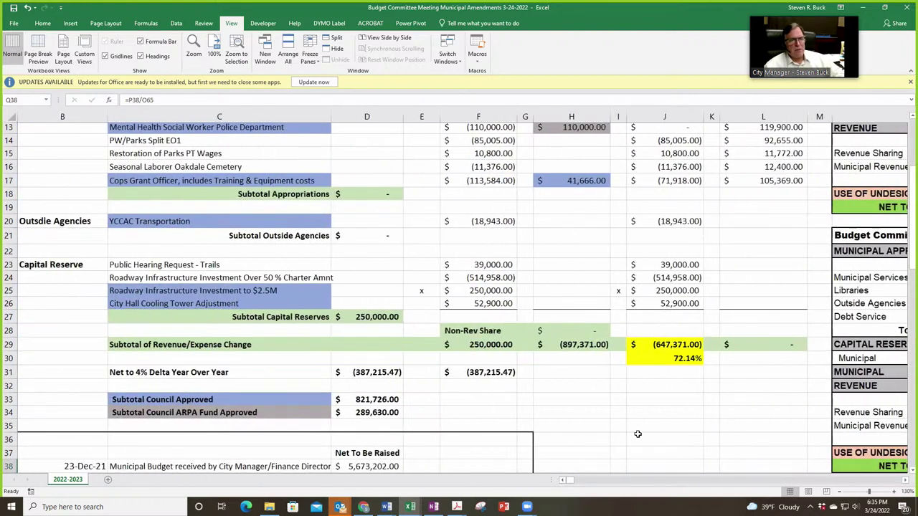
click(423, 304)
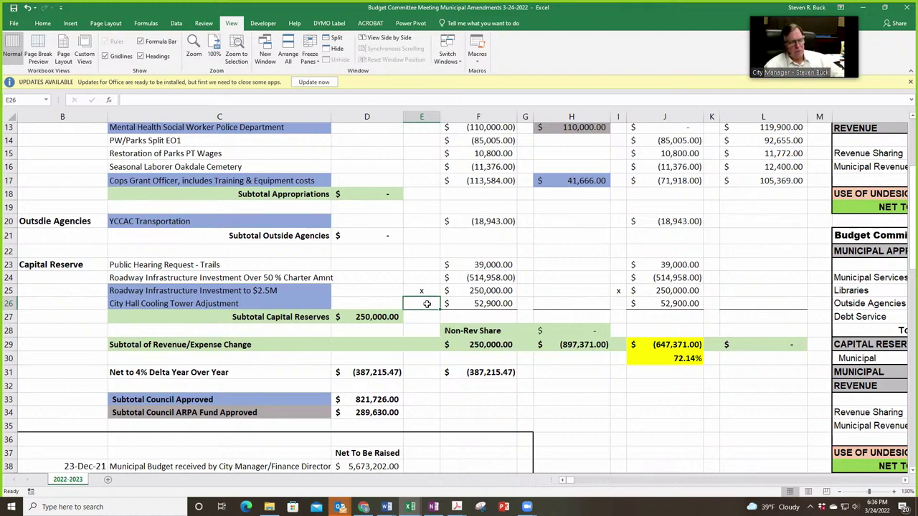
text(x)
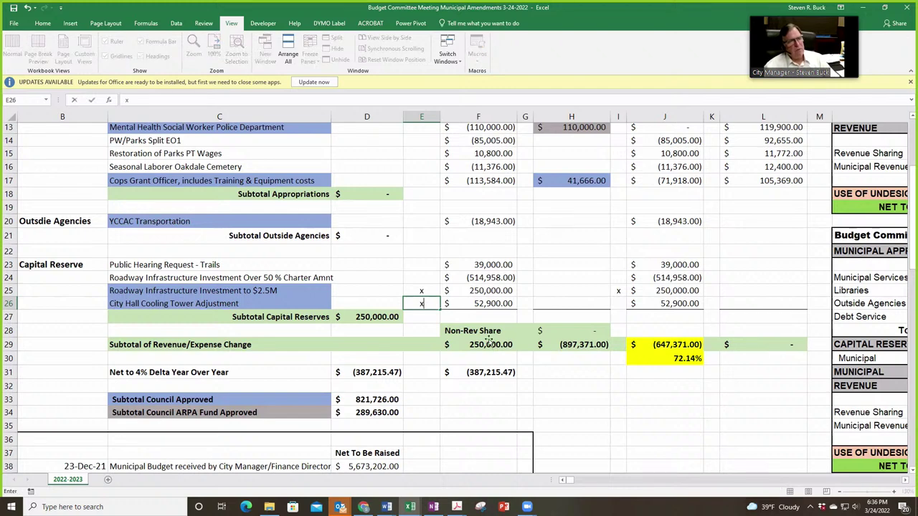
click(619, 307)
text(x)
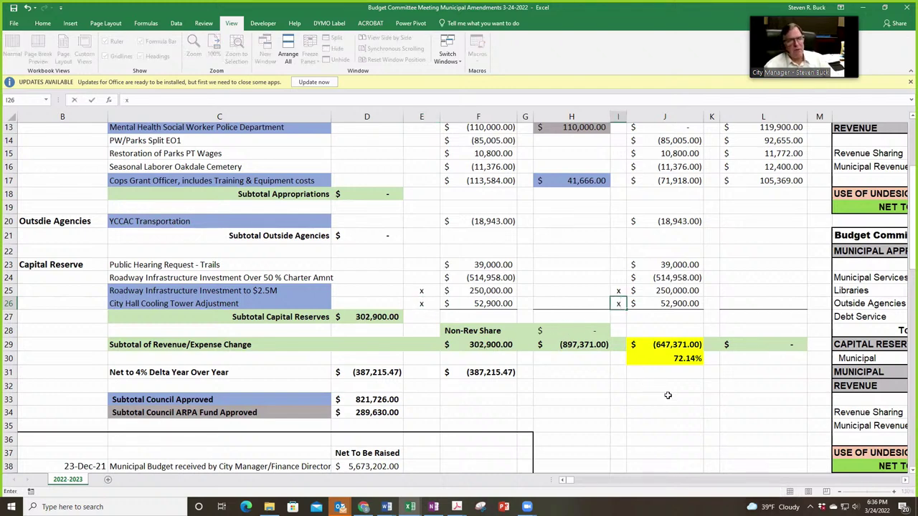
click(665, 397)
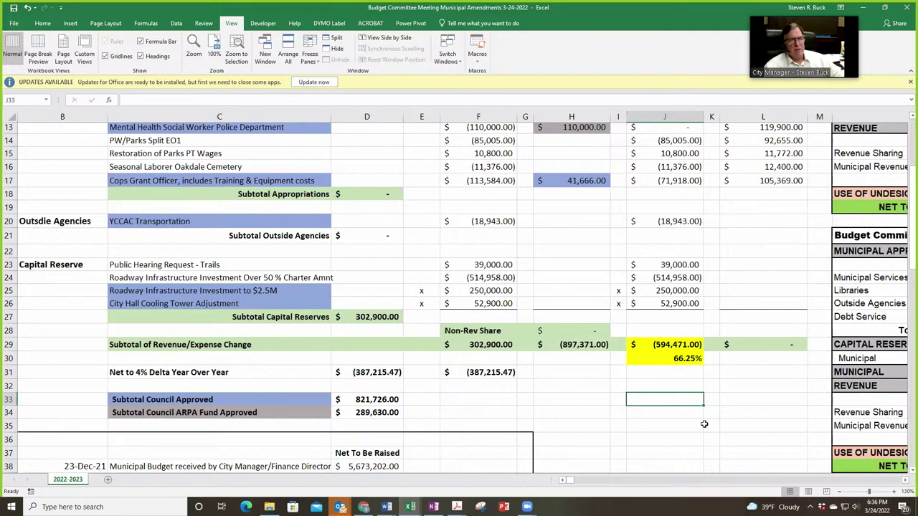
Step: Compare the Net To Be Raised By Taxation rows of the Budget Committee Recommendation and the Current Manager's Recommendation
click(905, 481)
scroll(904, 480, right, 4)
scroll(883, 434, down, 1)
scroll(883, 434, up, 3)
drag(686, 467, 812, 469)
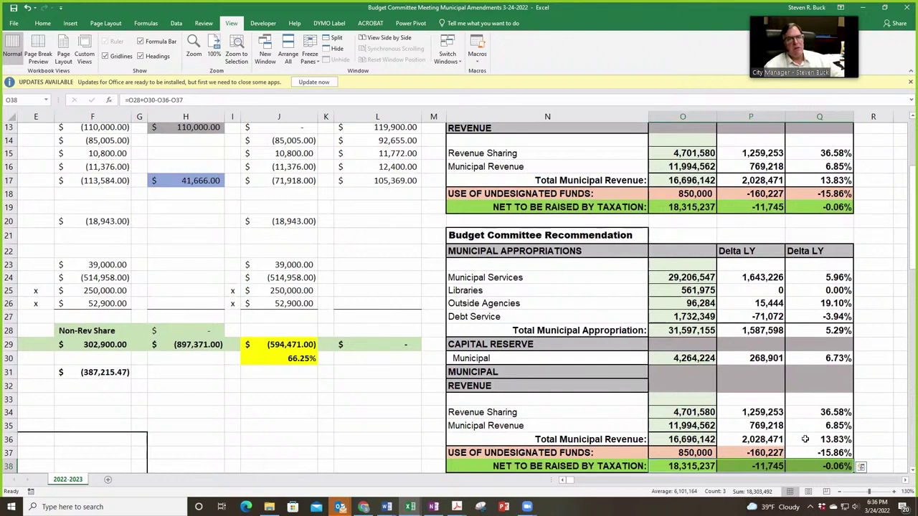
drag(667, 207, 817, 208)
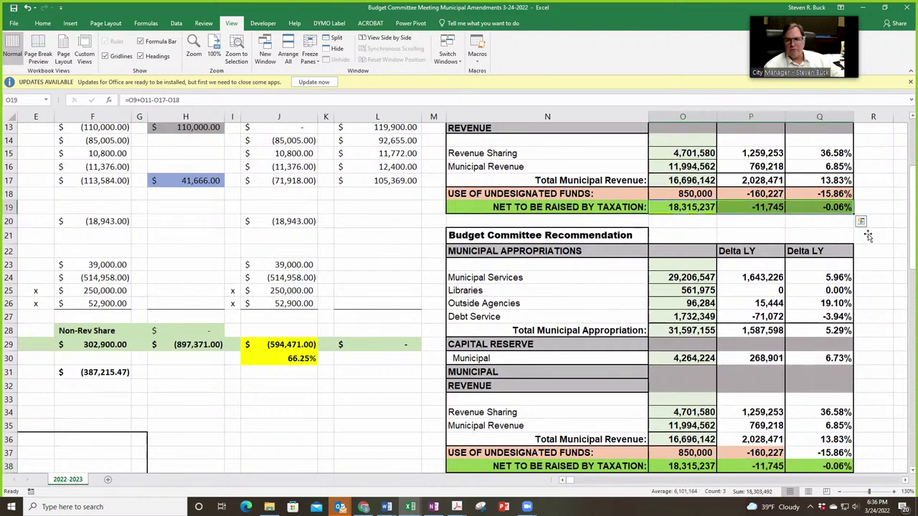
Step: Examine the Revenue subtotal of the Revenue/Expense Change row against the two marked revenue sharing projection amounts
click(325, 413)
scroll(334, 416, up, 4)
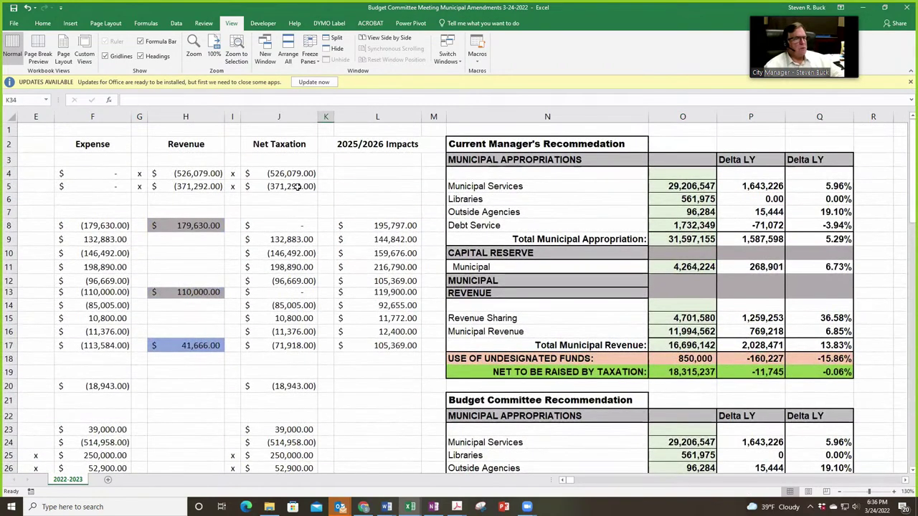
scroll(351, 338, down, 3)
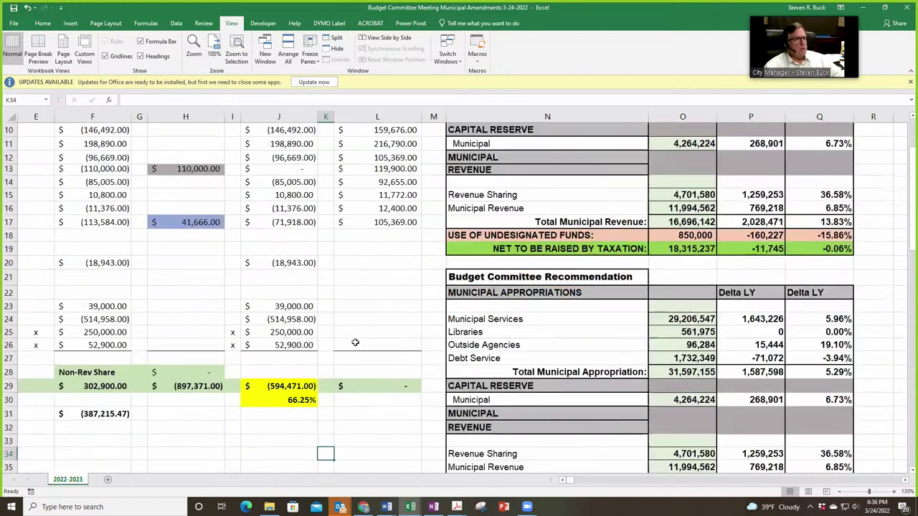
click(177, 388)
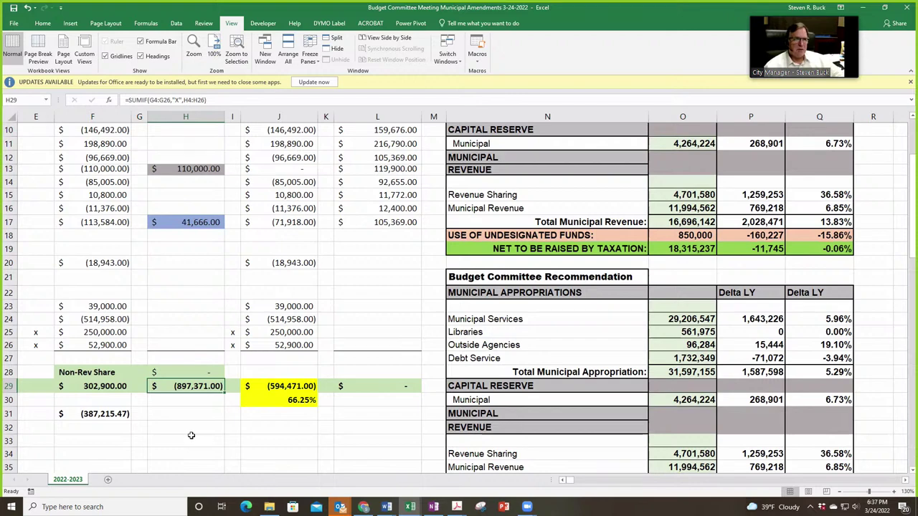
scroll(191, 434, up, 3)
scroll(216, 342, down, 1)
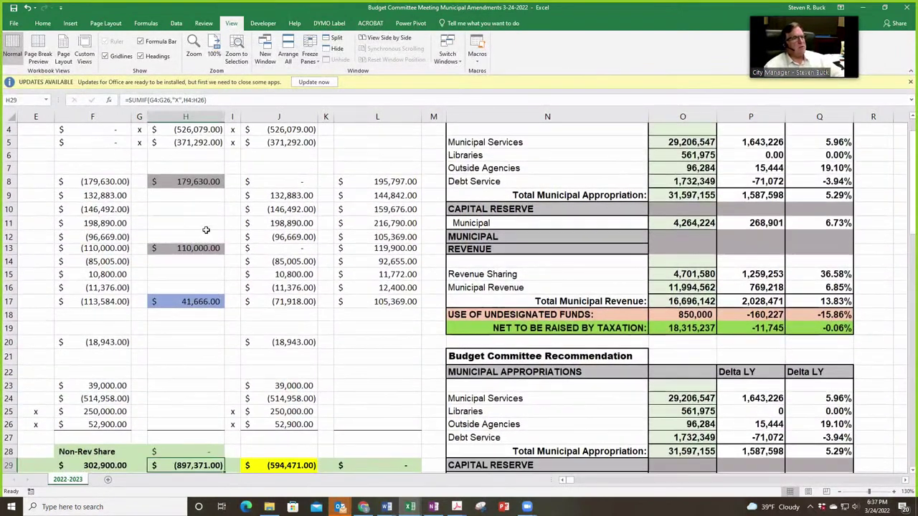
scroll(207, 230, up, 1)
click(204, 174)
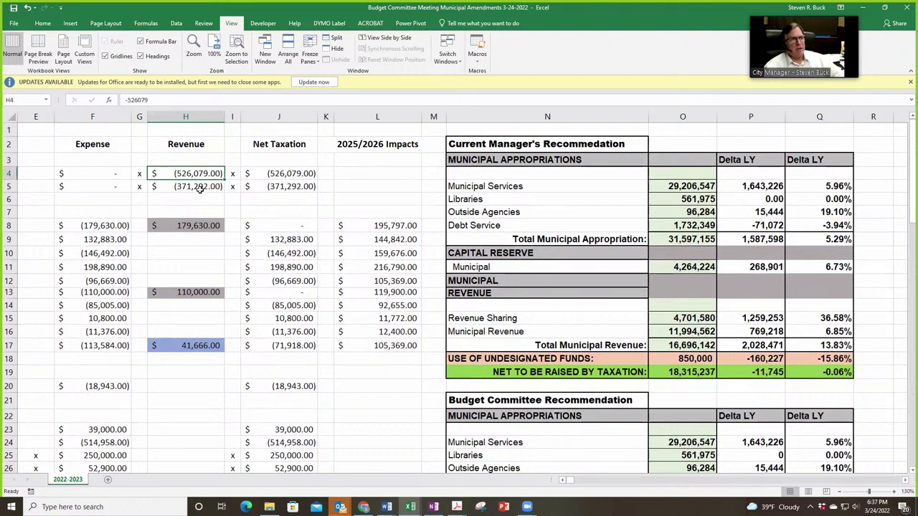
click(201, 187)
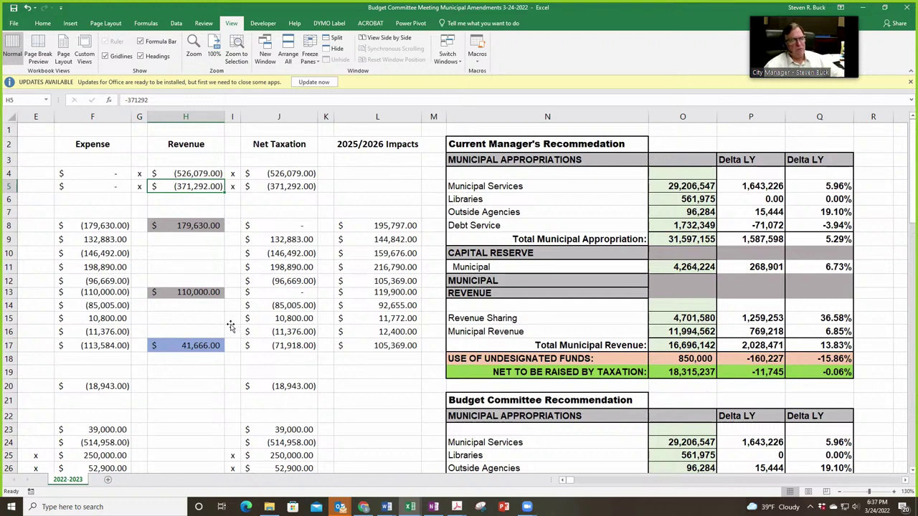
Step: Examine the Net Taxation subtotal of the Revenue/Expense Change row and the Net To Be Raised amount of the original budget presented to the Budget Committee
scroll(233, 340, down, 3)
scroll(236, 355, down, 1)
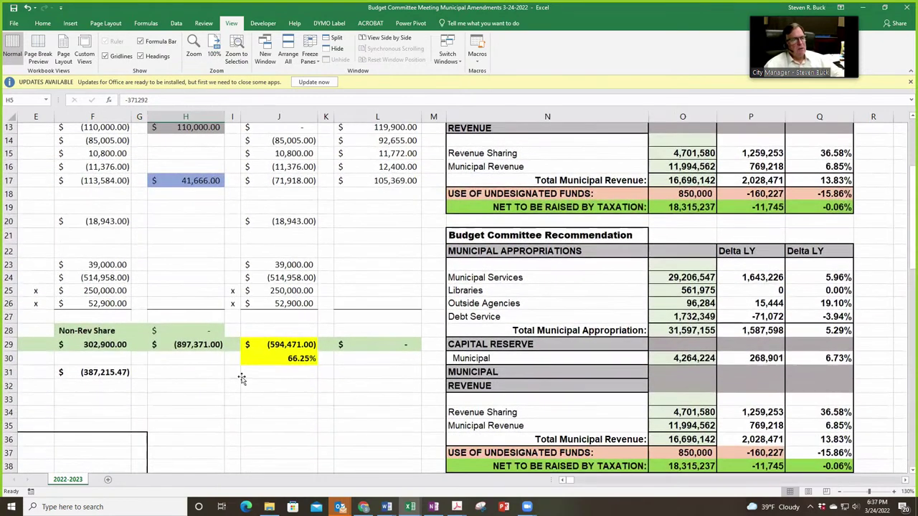
click(264, 346)
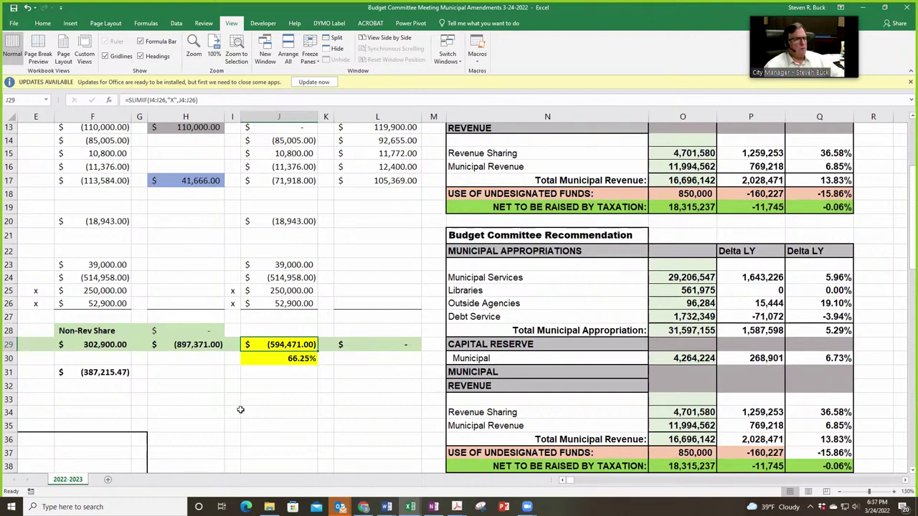
scroll(240, 410, down, 6)
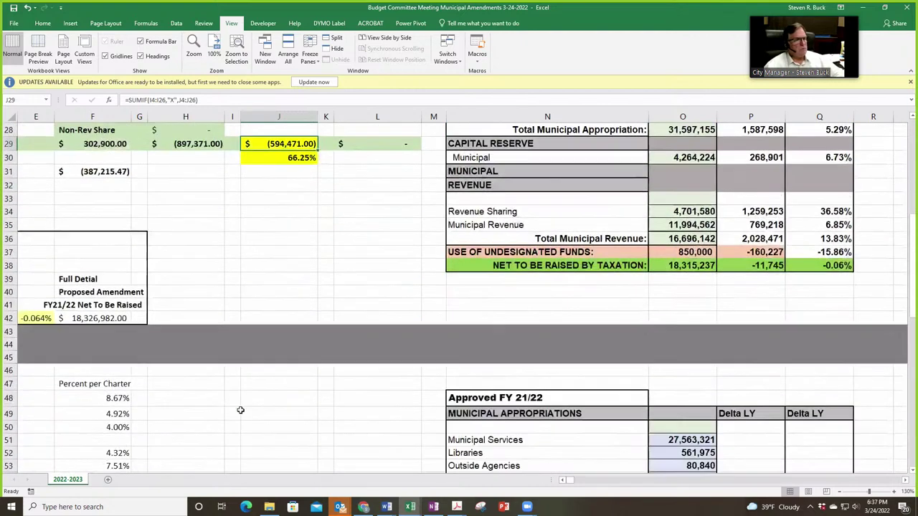
scroll(565, 480, left, 3)
click(284, 239)
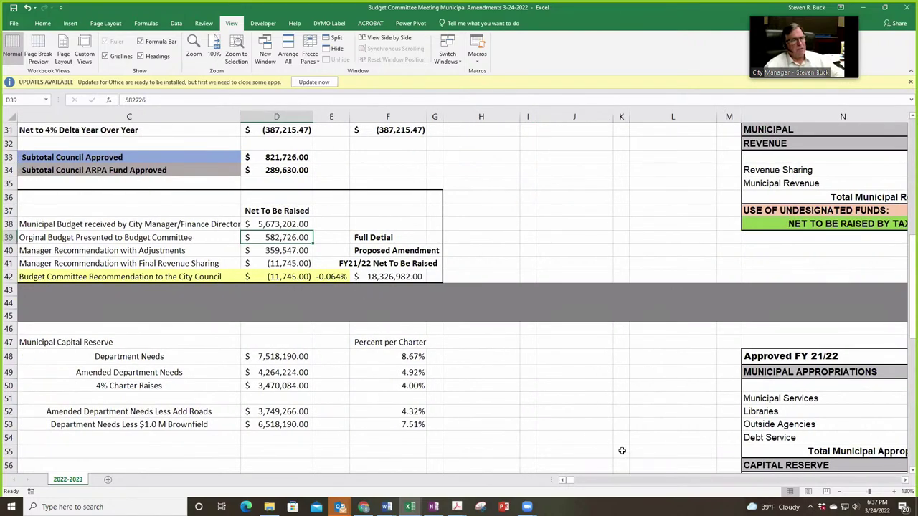
Step: Compare the Net Taxation subtotal and its percentage with the Revenue subtotal, and examine the Budget Committee's Net To Be Raised By Taxation row
scroll(622, 450, up, 5)
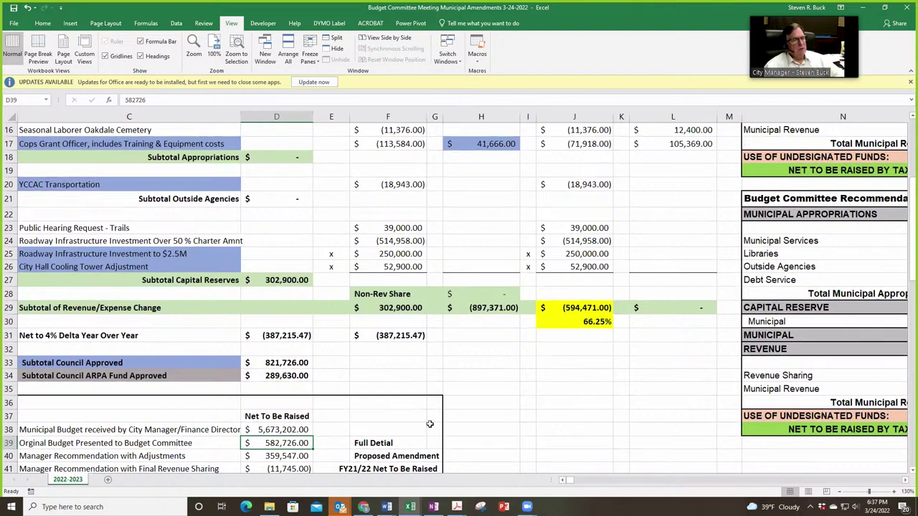
click(563, 322)
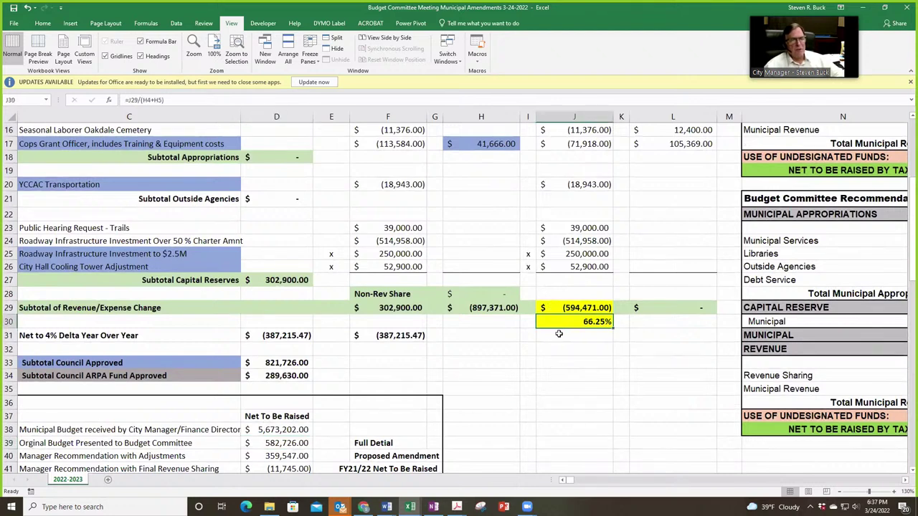
click(558, 309)
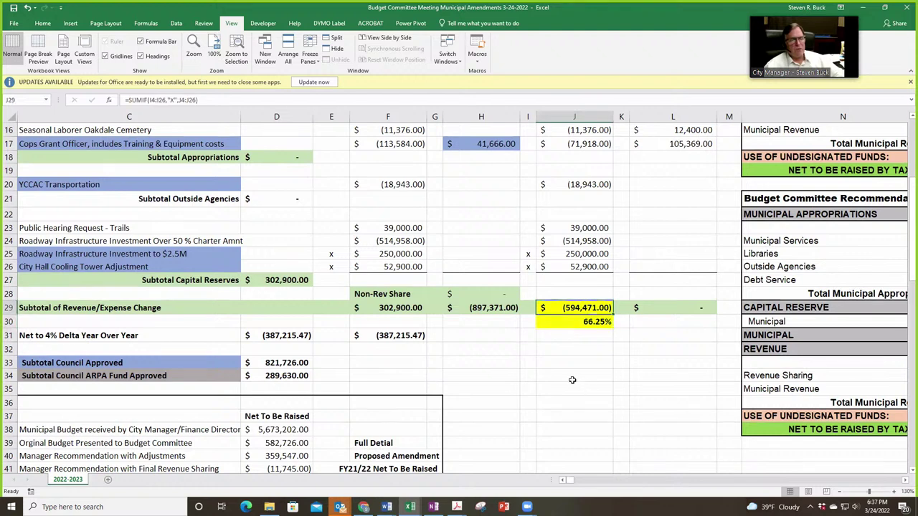
click(459, 309)
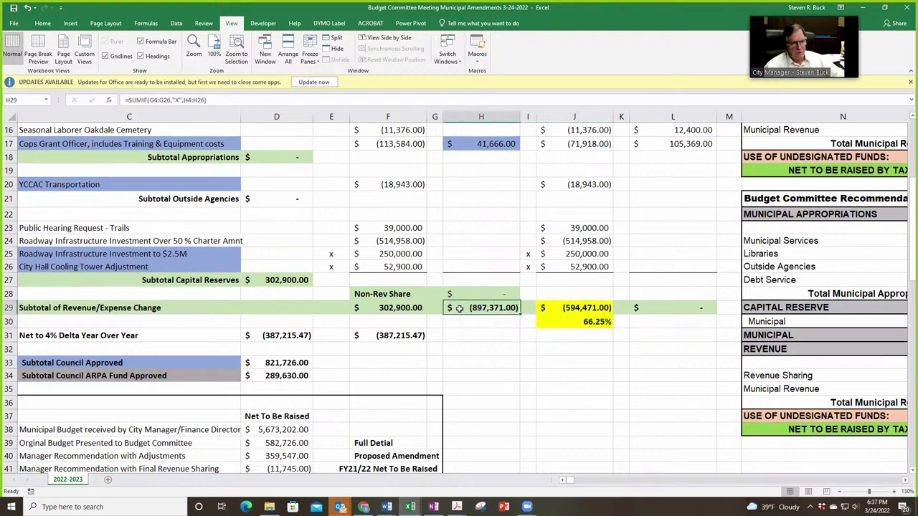
click(574, 310)
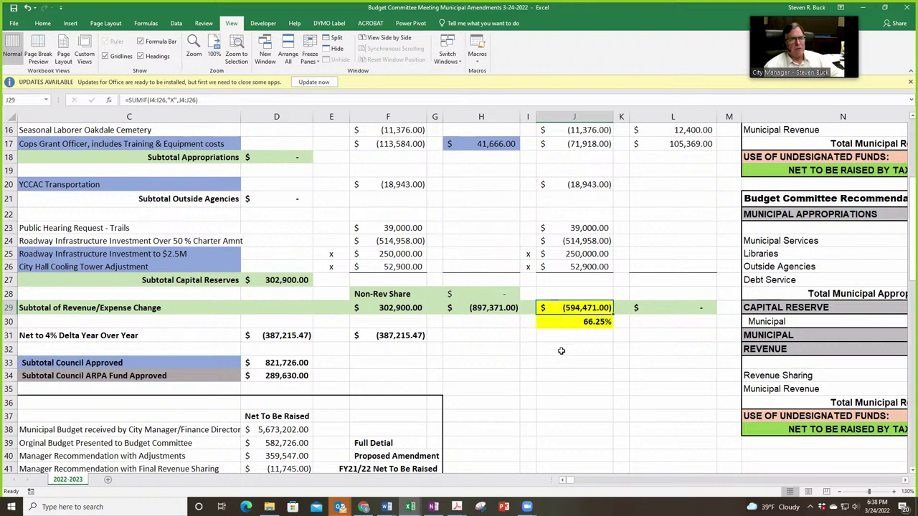
click(566, 323)
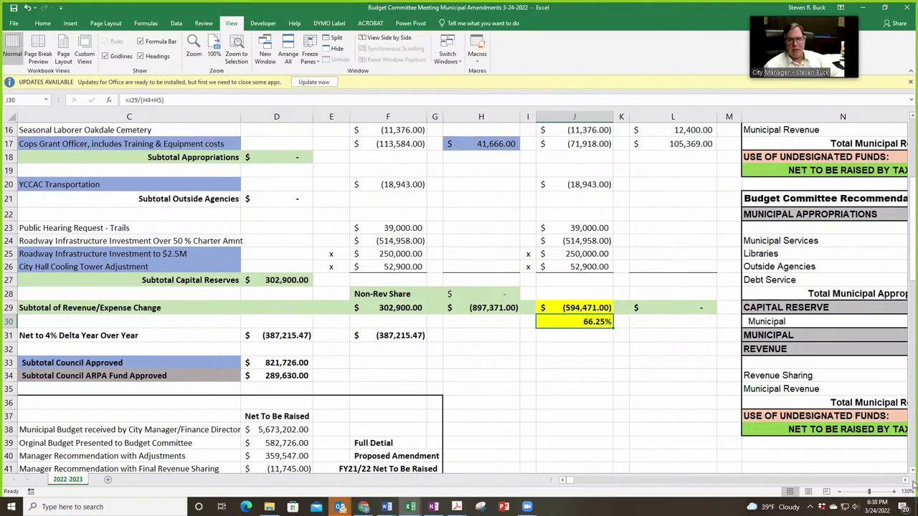
scroll(906, 485, right, 3)
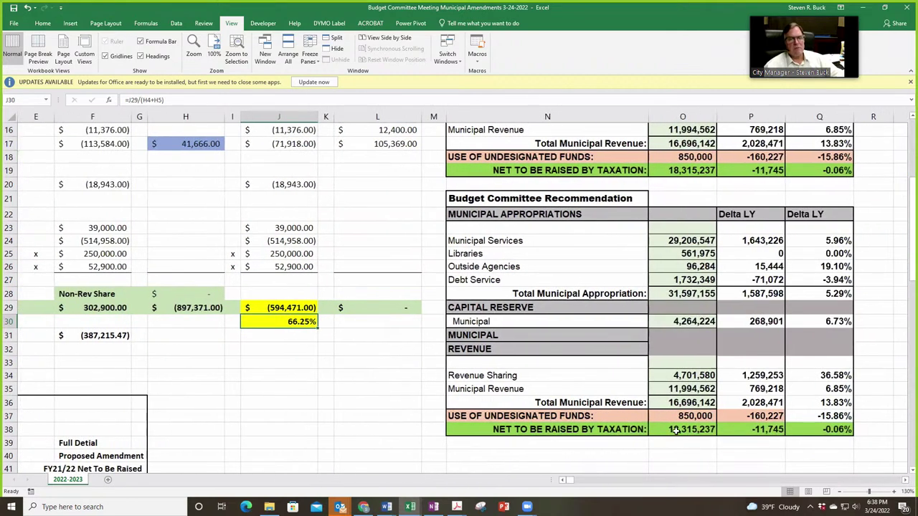
drag(628, 430, 862, 431)
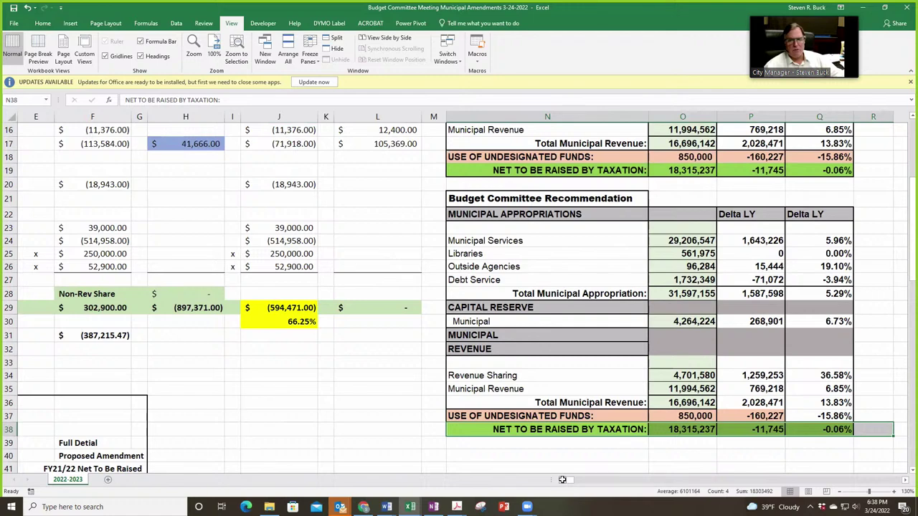
Step: Review the SRCC Dispatcher, Police Traffic Officer and Mental Health Social Worker amendments under Appropriations, including the Revenue offsets shaded grey
scroll(561, 480, left, 3)
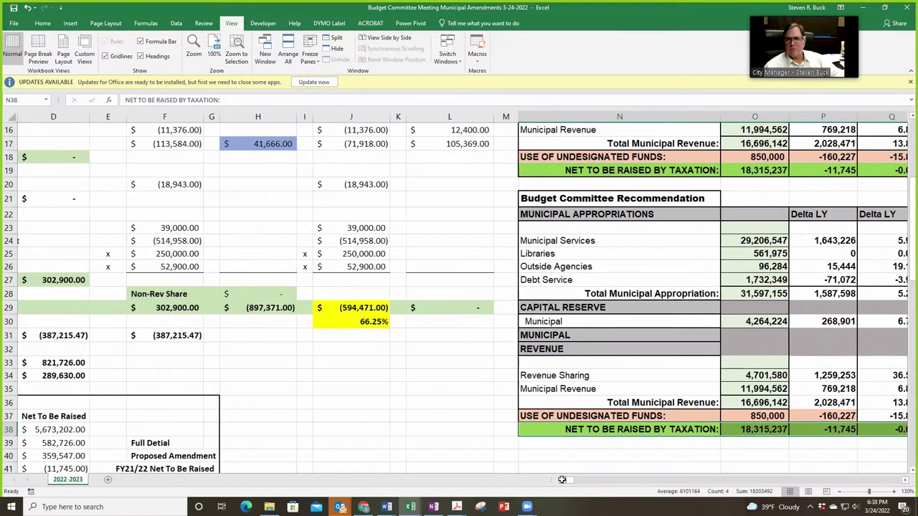
scroll(562, 480, left, 1)
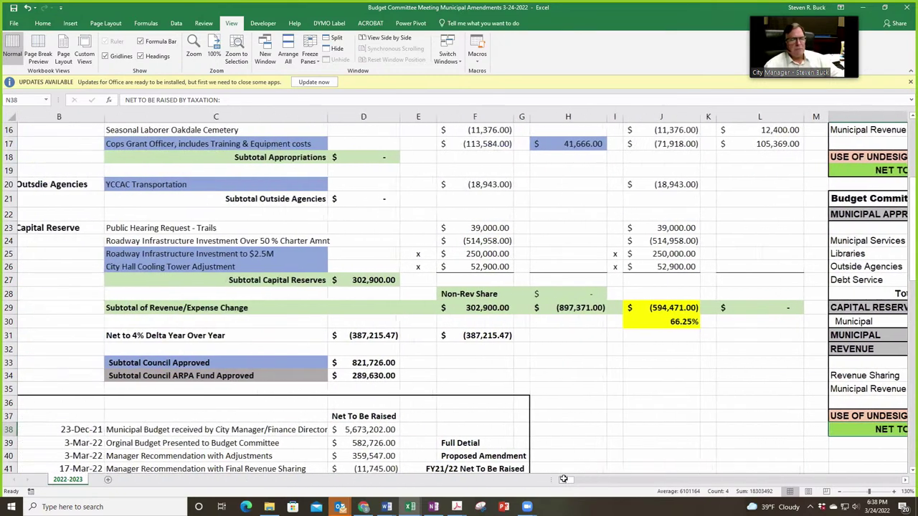
scroll(641, 437, up, 2)
scroll(640, 437, up, 1)
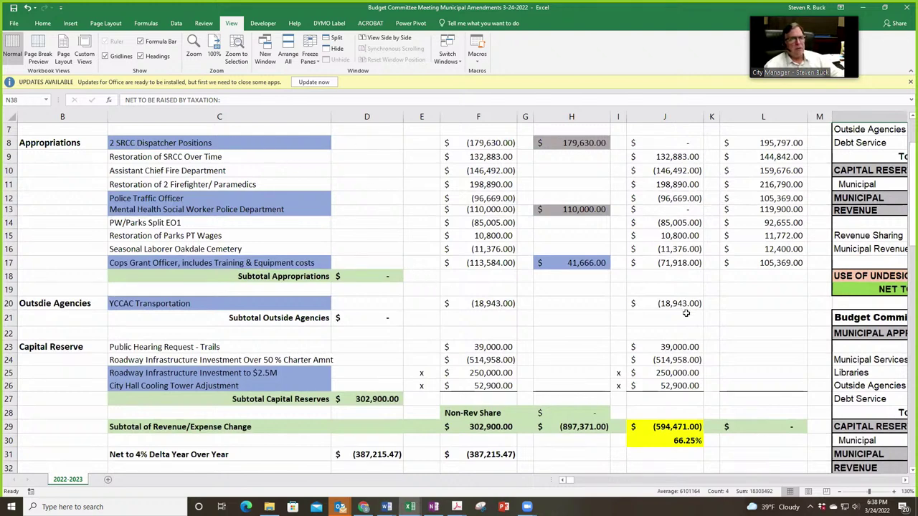
scroll(688, 387, up, 2)
scroll(689, 381, up, 1)
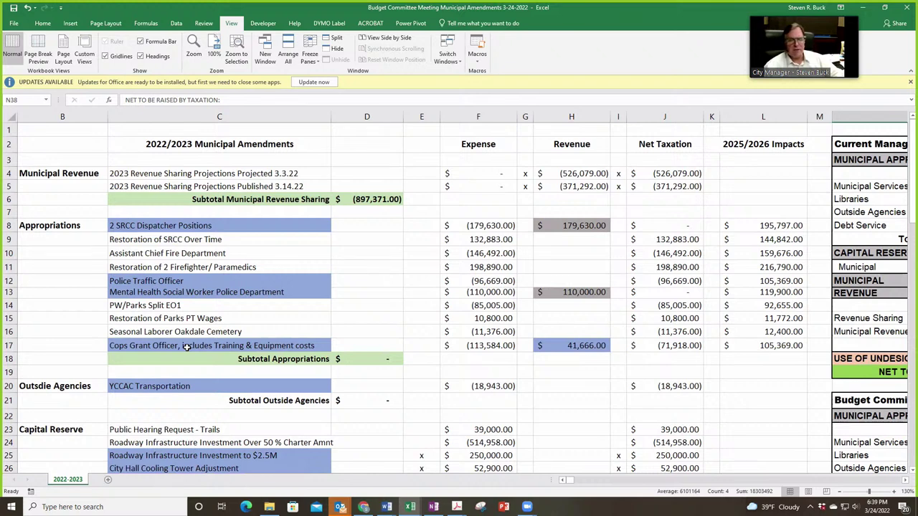
click(132, 225)
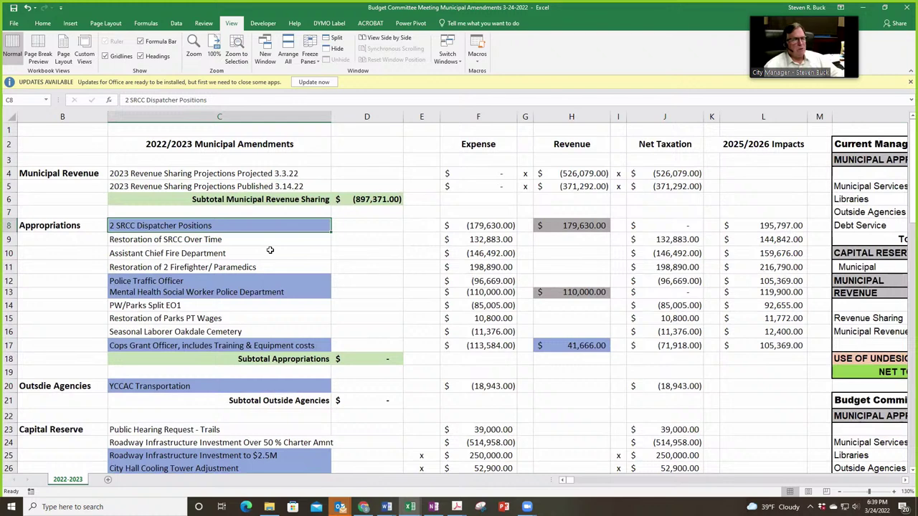
click(574, 225)
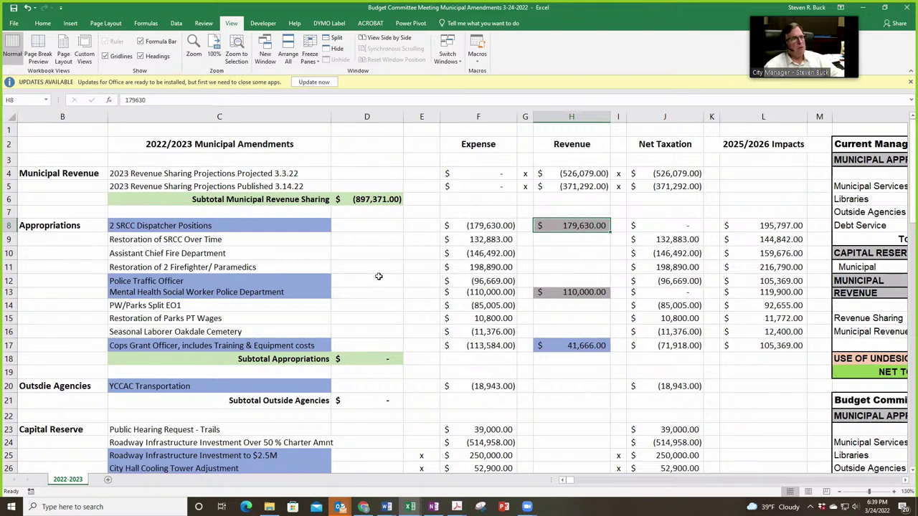
click(232, 281)
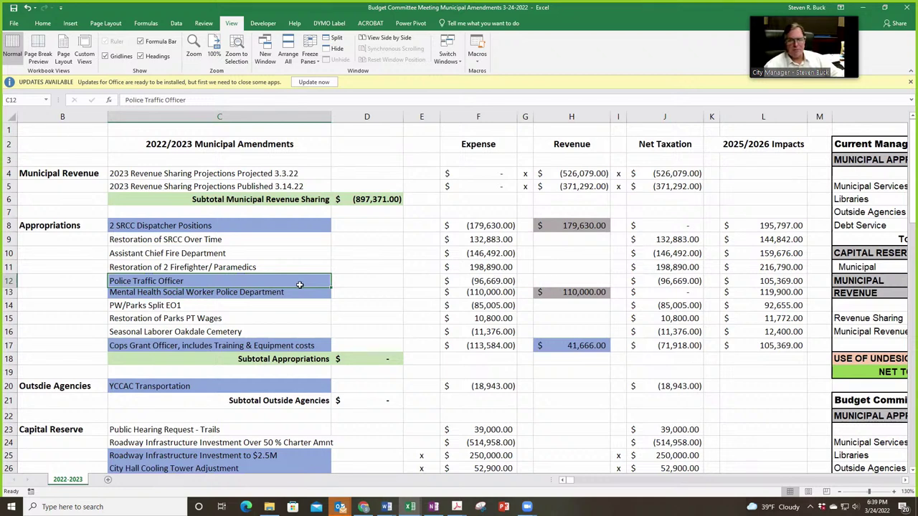
click(253, 293)
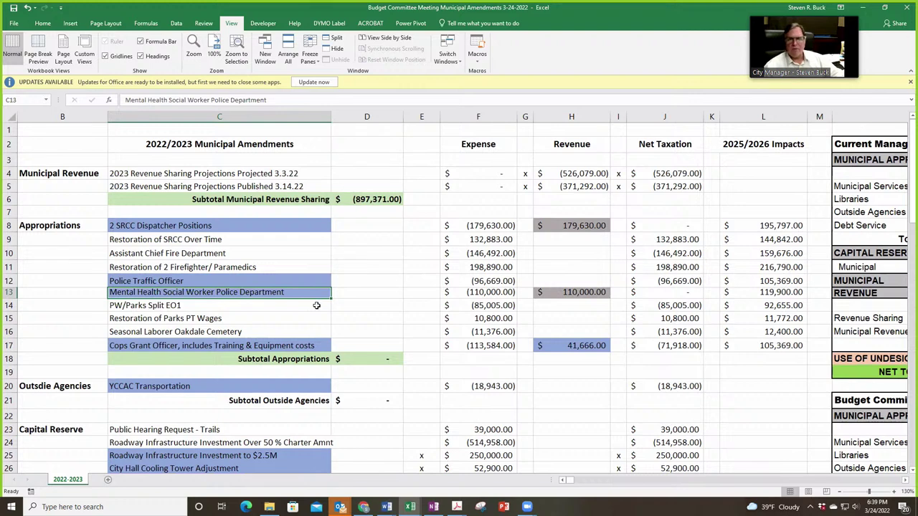
click(592, 293)
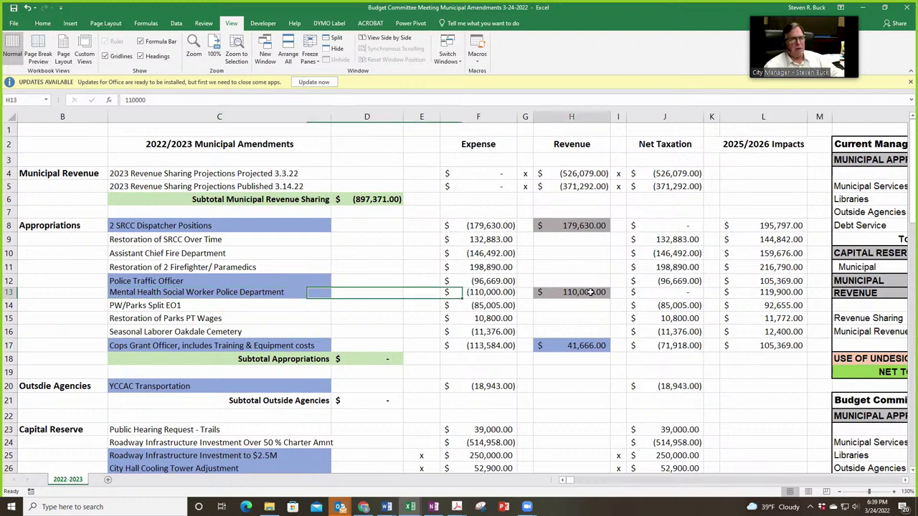
Step: Examine the Expense and Revenue amounts of the Cops Grant Officer amendment and the Expense amount of YCCAC Transportation
click(229, 346)
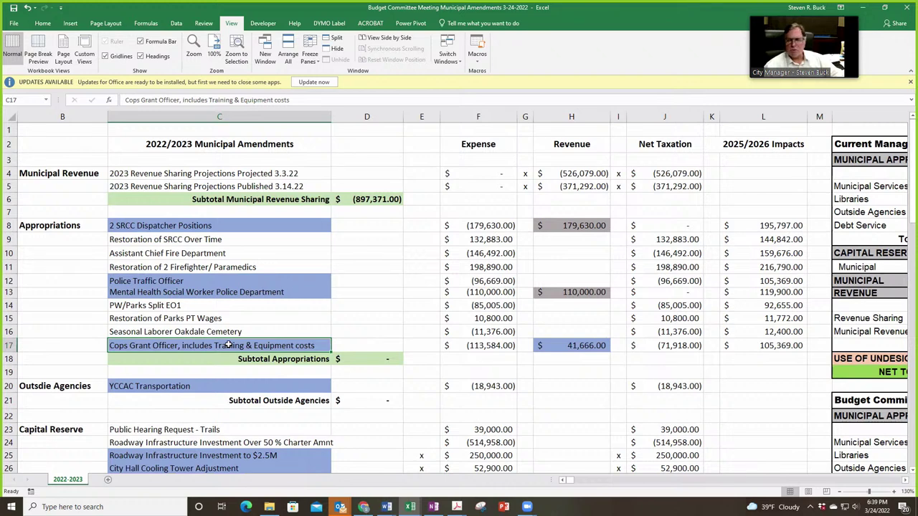
click(485, 349)
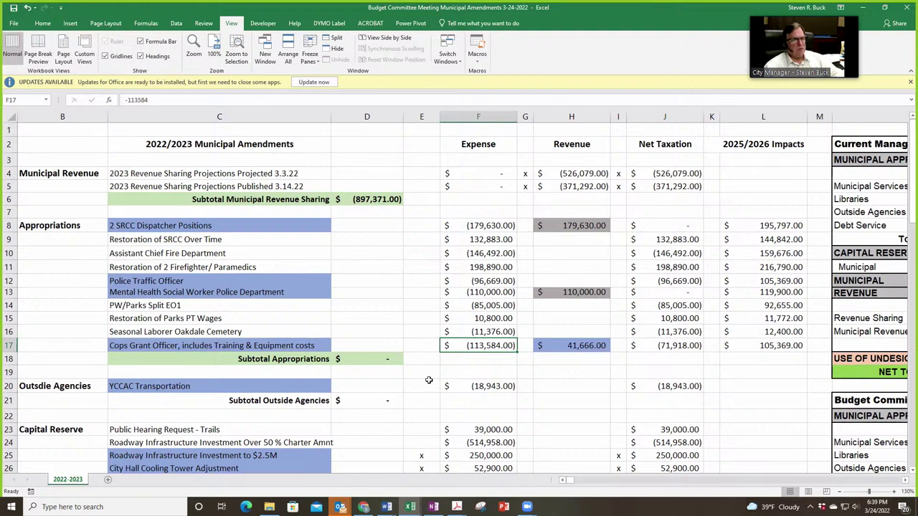
click(580, 346)
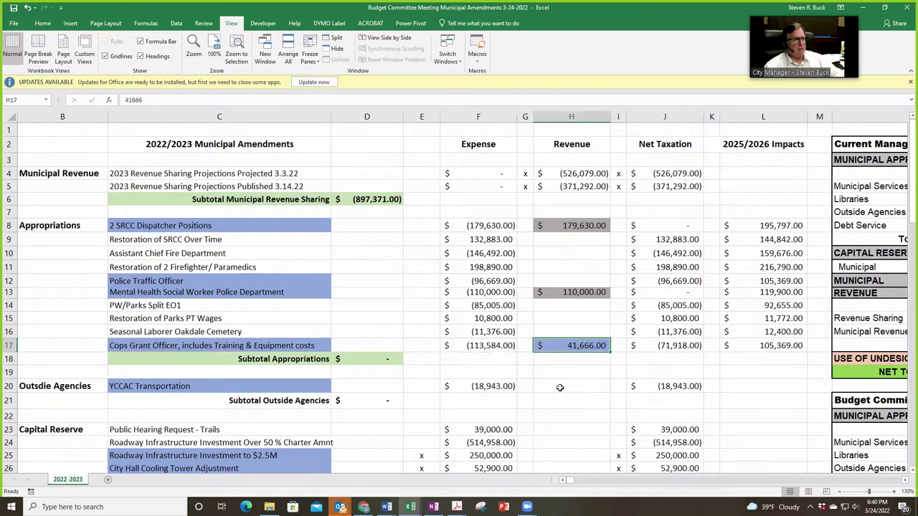
scroll(560, 388, down, 2)
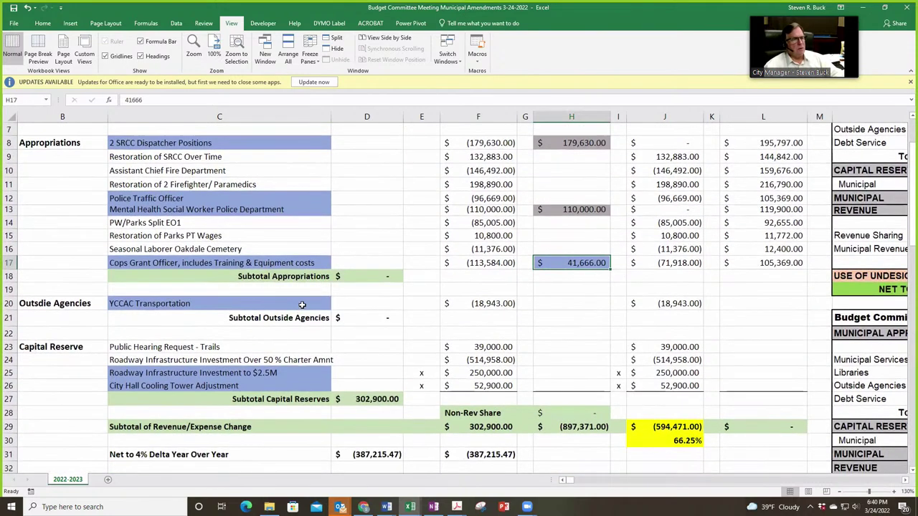
click(302, 305)
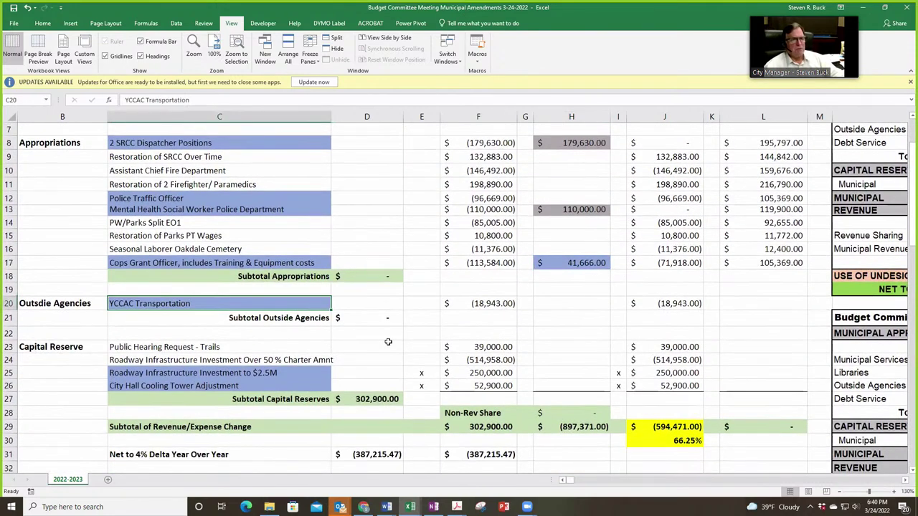
click(470, 303)
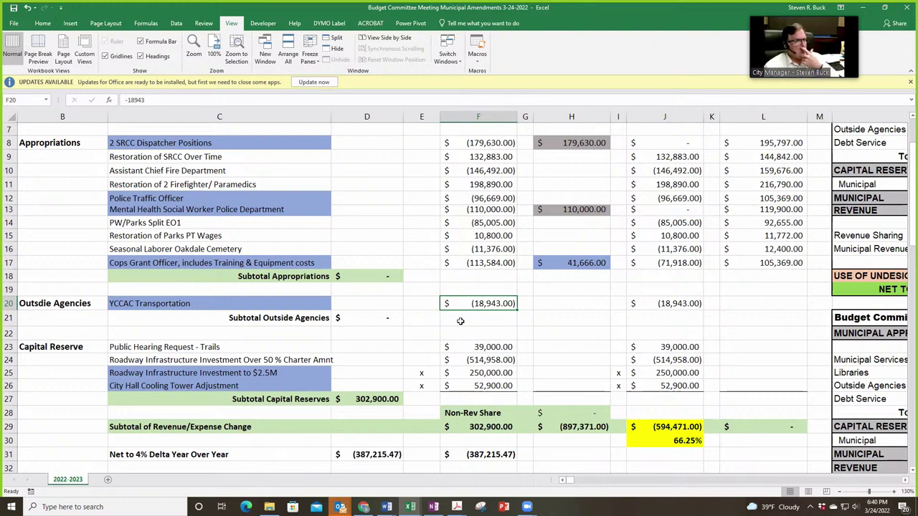
Step: Examine the Public Hearing Request - Trails amendment under Capital Reserve and its Expense amount
scroll(460, 321, down, 1)
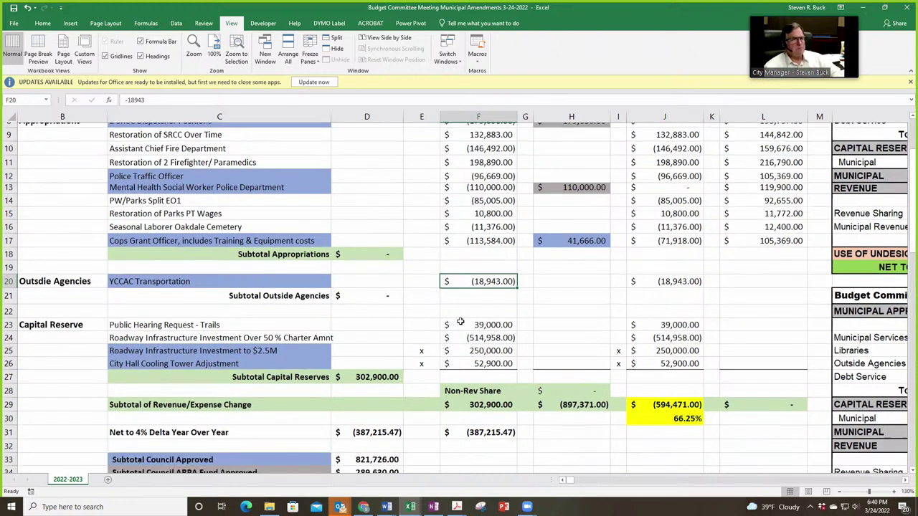
click(423, 307)
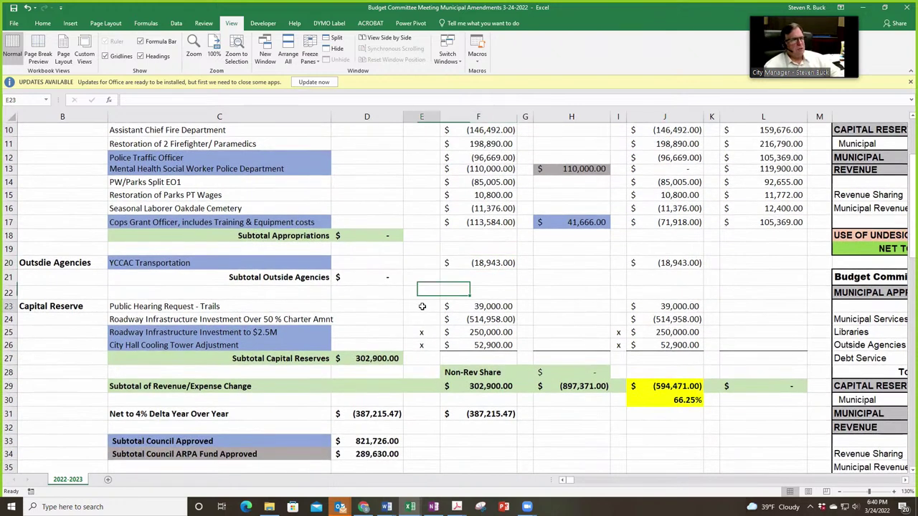
click(316, 308)
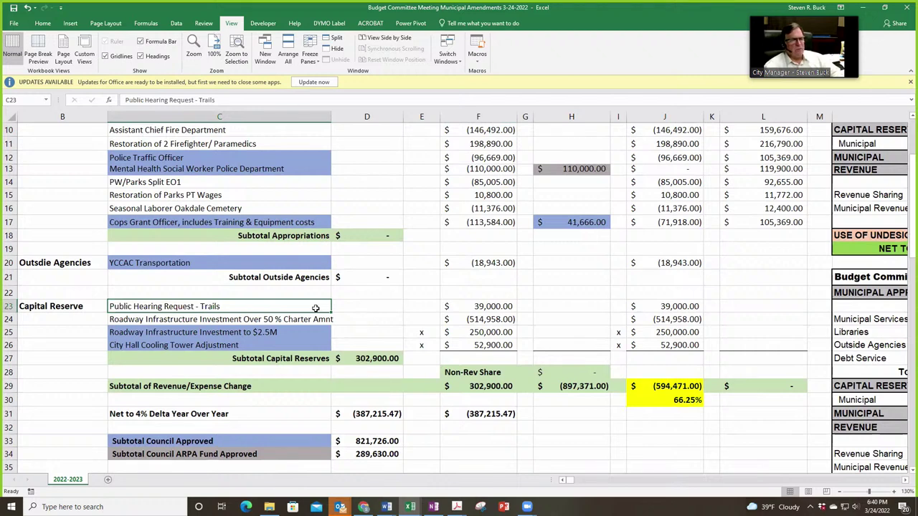
click(466, 306)
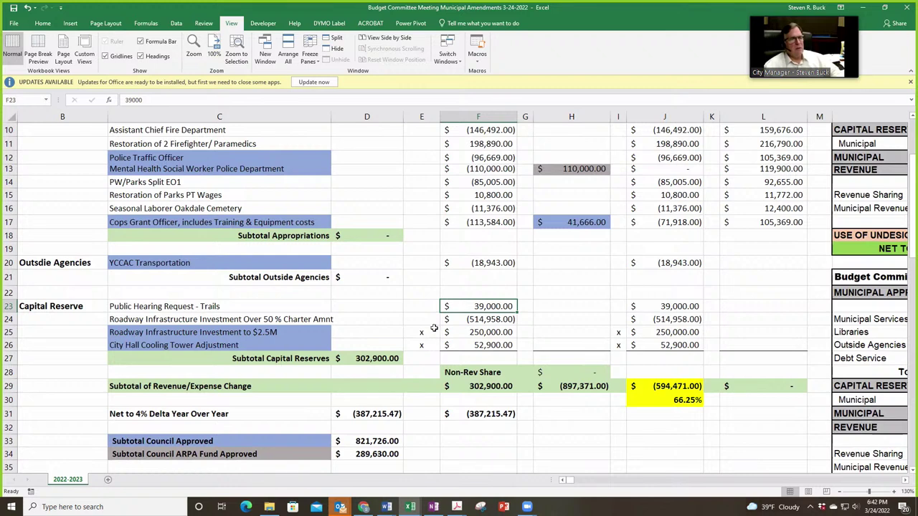
Step: Compare the Capital Reserve amendments for Roadway Infrastructure Investment Over 50 % Charter Amnt and Roadway Infrastructure Investment to $2.5M
click(427, 319)
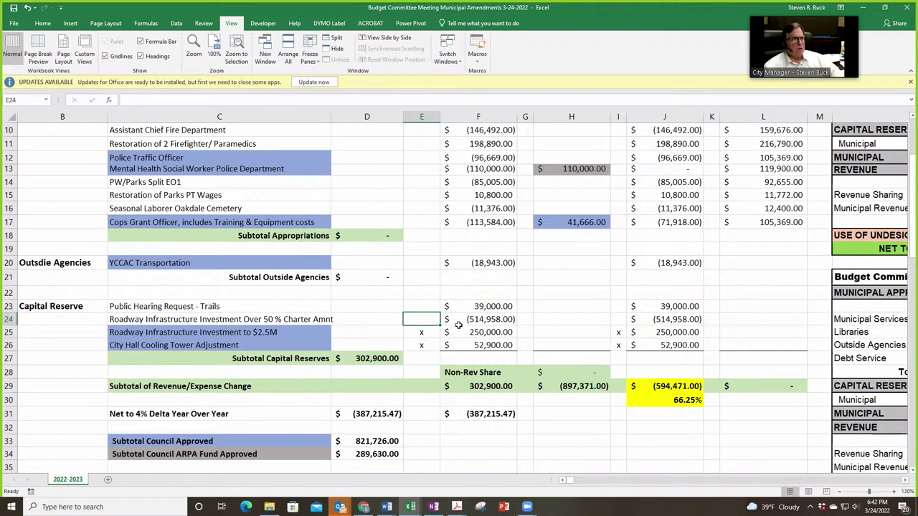
click(320, 320)
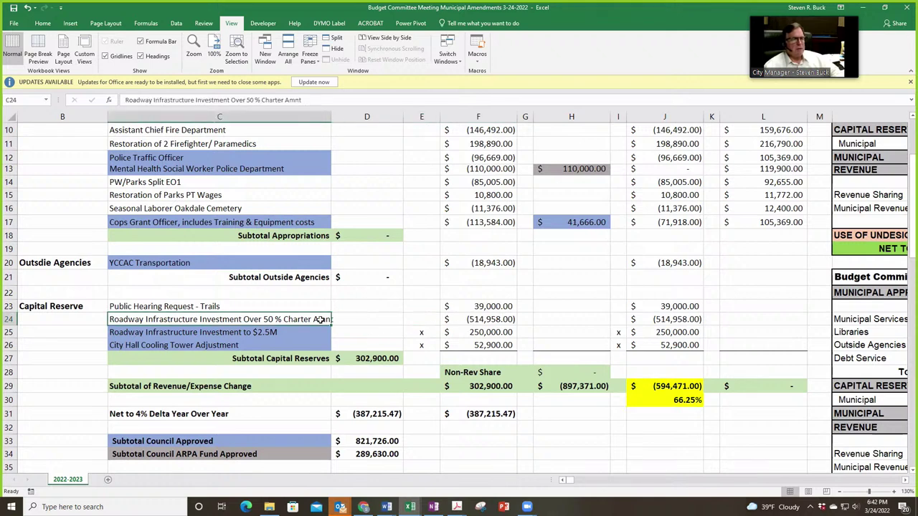
click(317, 332)
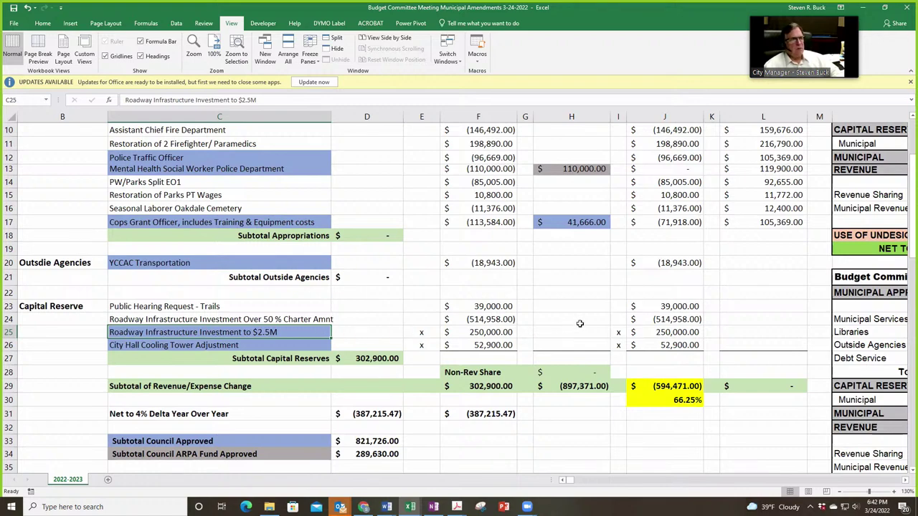
scroll(580, 321, up, 1)
scroll(580, 323, up, 1)
scroll(574, 323, down, 1)
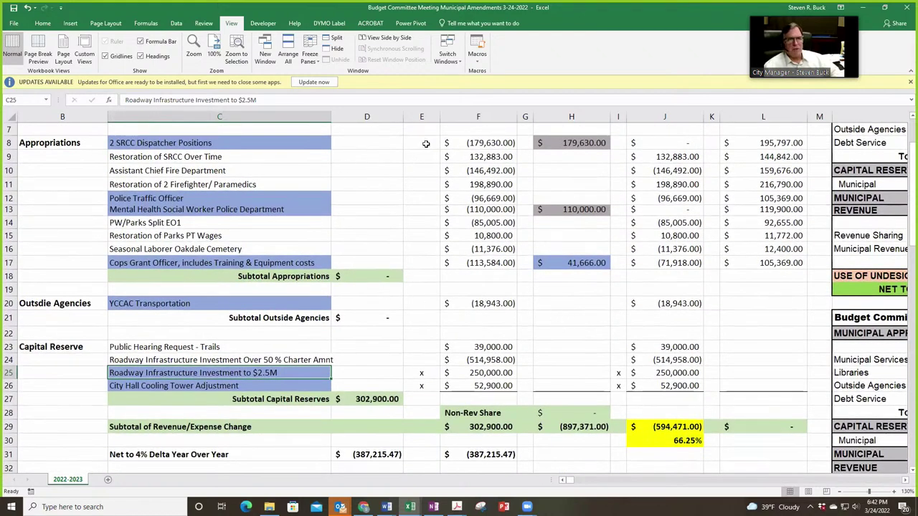
Step: Mark the Expense and Revenue amounts of the 2 SRCC Dispatcher Positions amendment with an x and check the Revenue subtotal
click(426, 144)
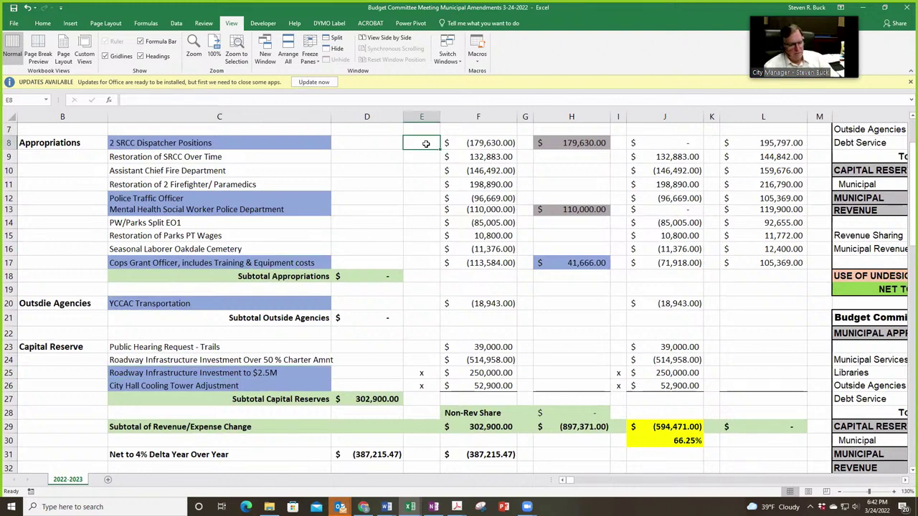
text(x)
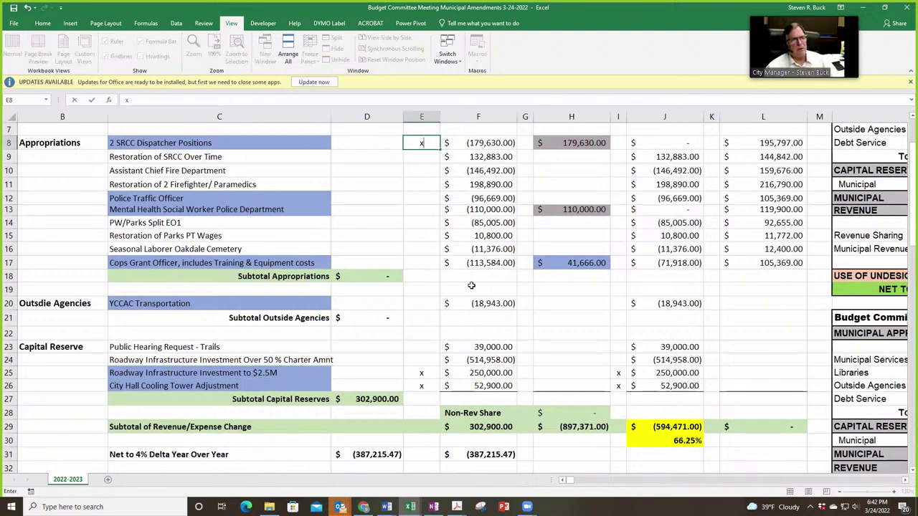
click(525, 143)
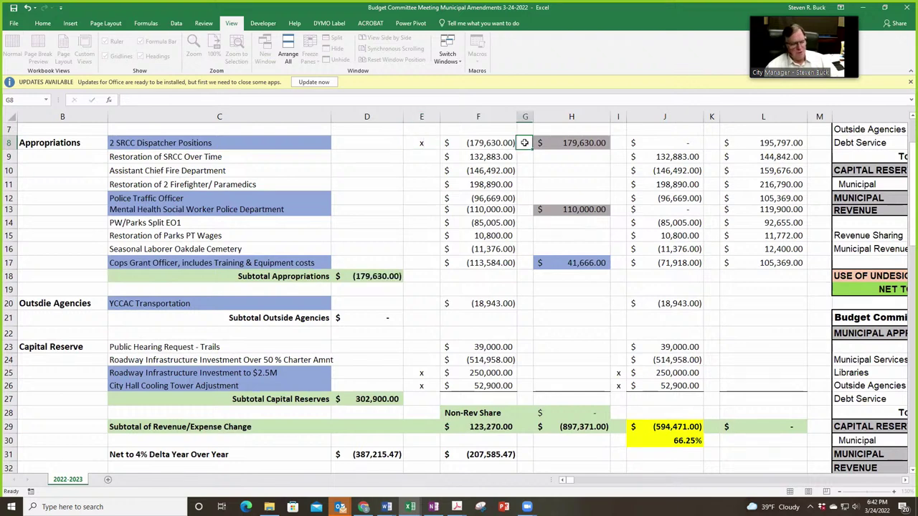
text(x)
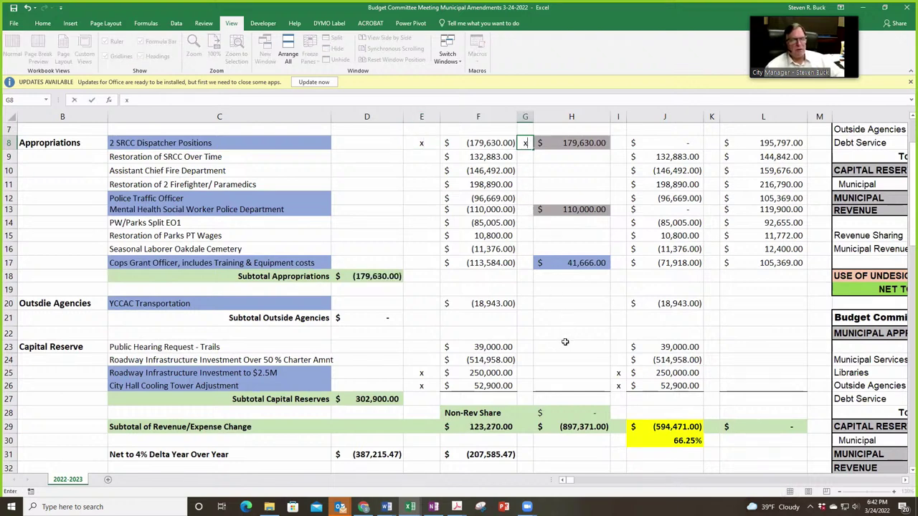
click(593, 462)
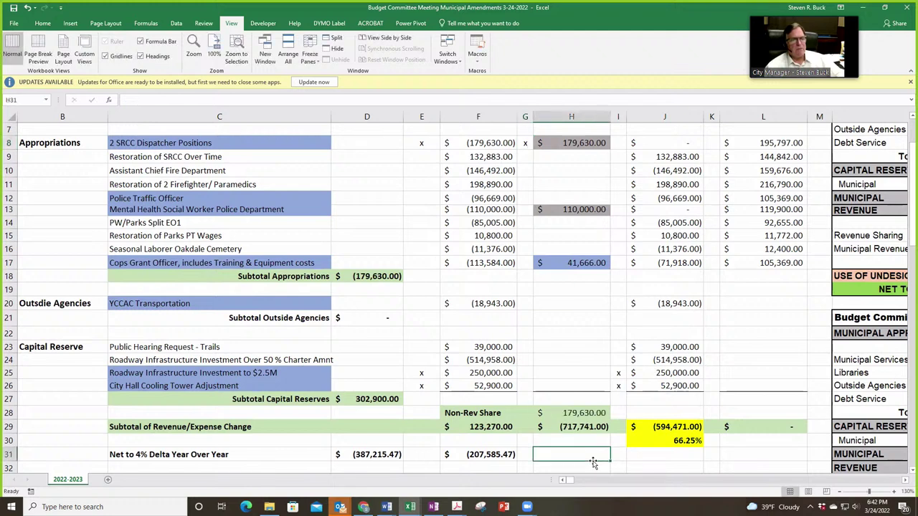
click(553, 431)
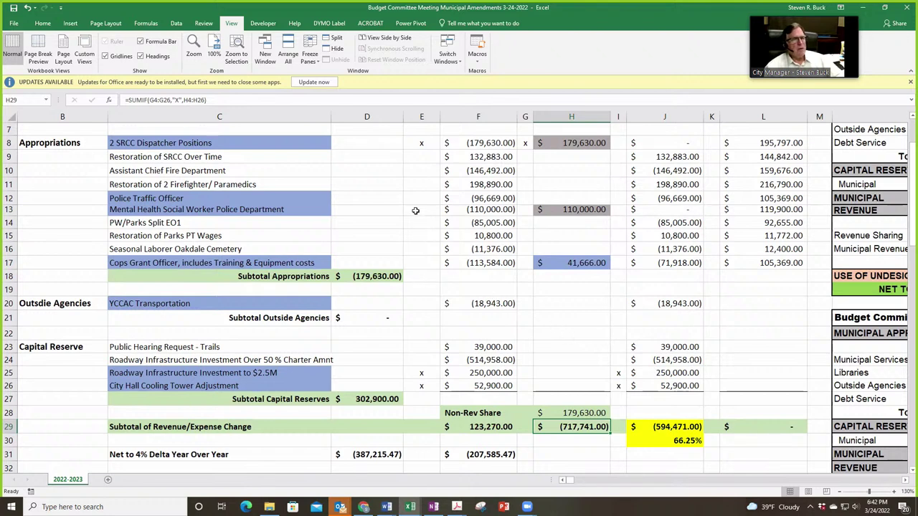
Step: Mark the Expense and Net Taxation amounts of the Restoration of SRCC Over Time amendment with an x
click(423, 157)
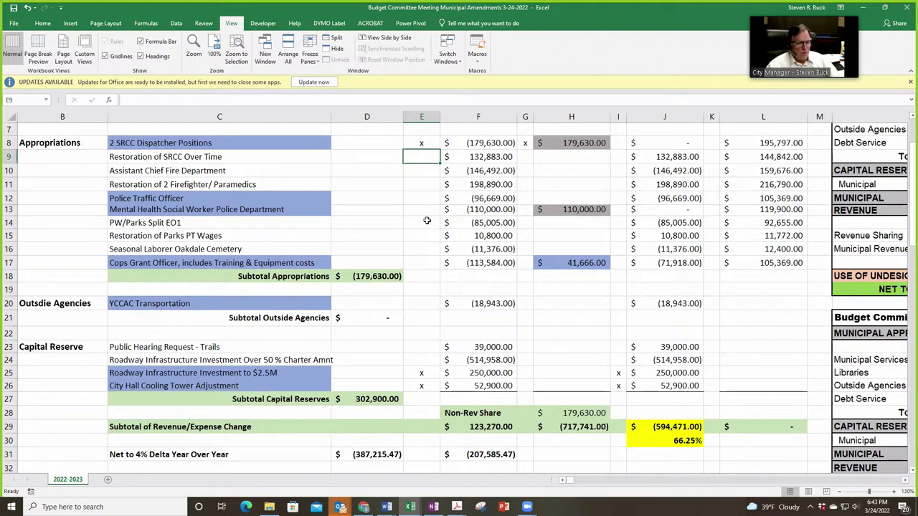
text(x)
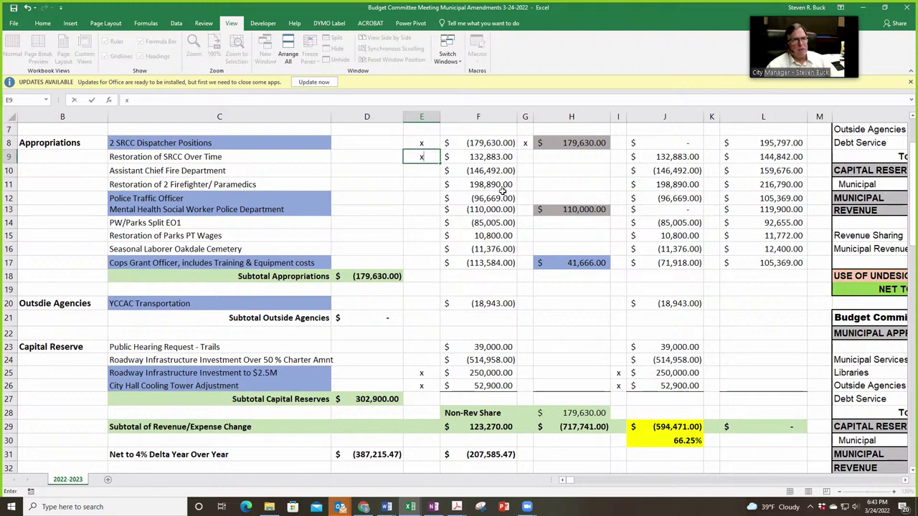
click(615, 157)
text(x)
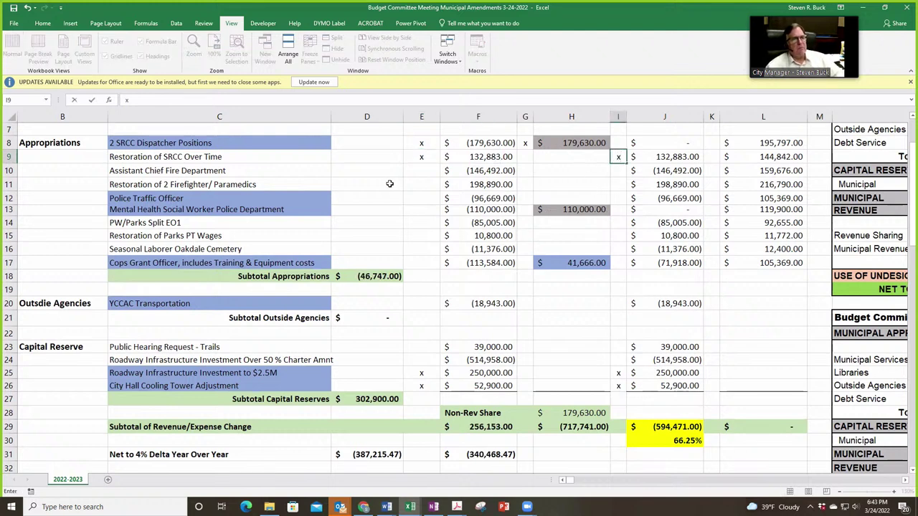
drag(377, 181, 379, 176)
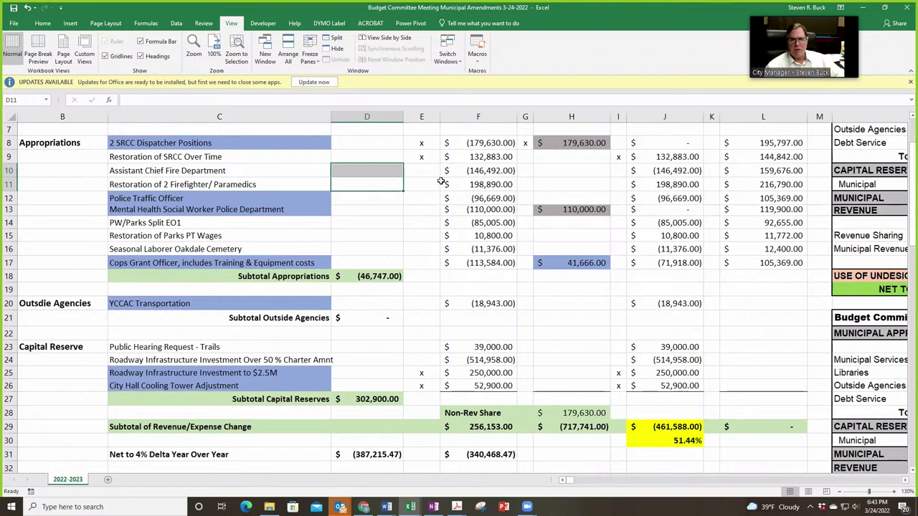
Step: Clear all x marks from the 2 SRCC Dispatcher Positions and Restoration of SRCC Over Time amendments
drag(422, 142, 422, 152)
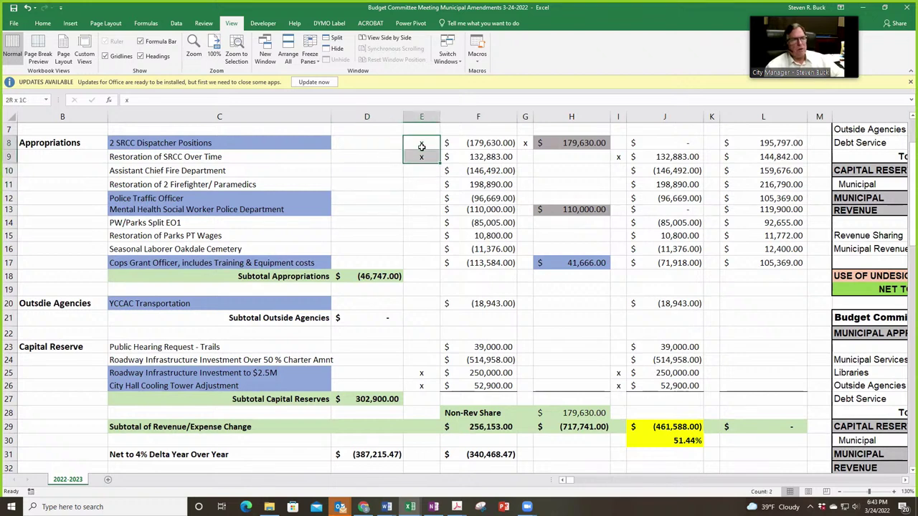
key(Delete)
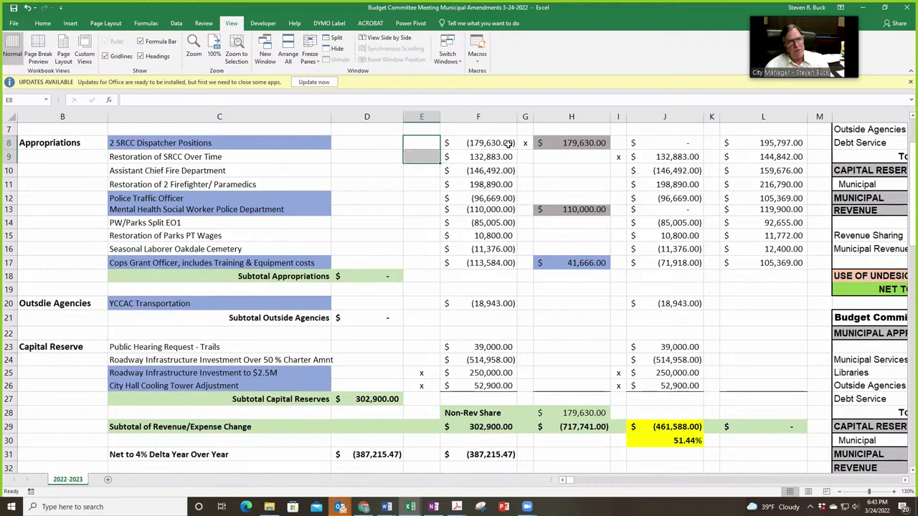
click(523, 143)
key(Delete)
click(618, 157)
key(Delete)
click(773, 314)
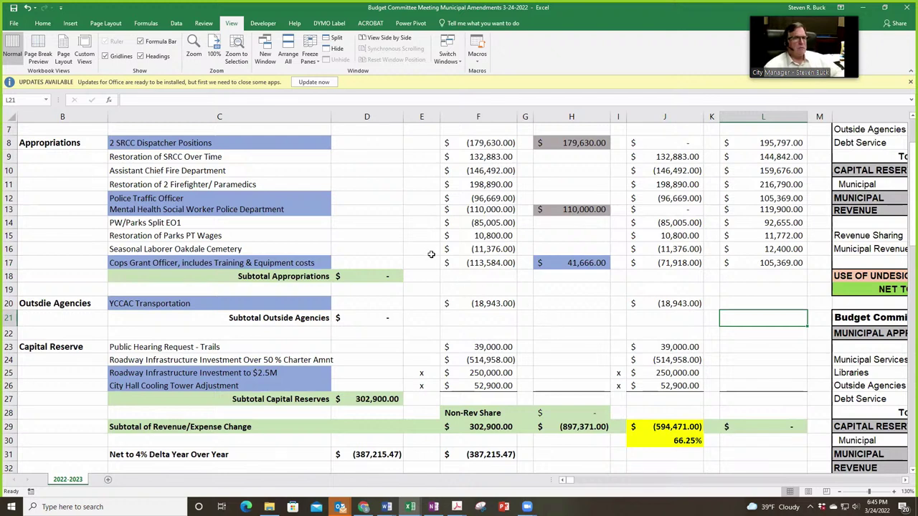
Step: Review the Appropriations amendments from 2 SRCC Dispatcher Positions through Mental Health Social Worker Police Department, including the latter's Revenue offset
click(241, 170)
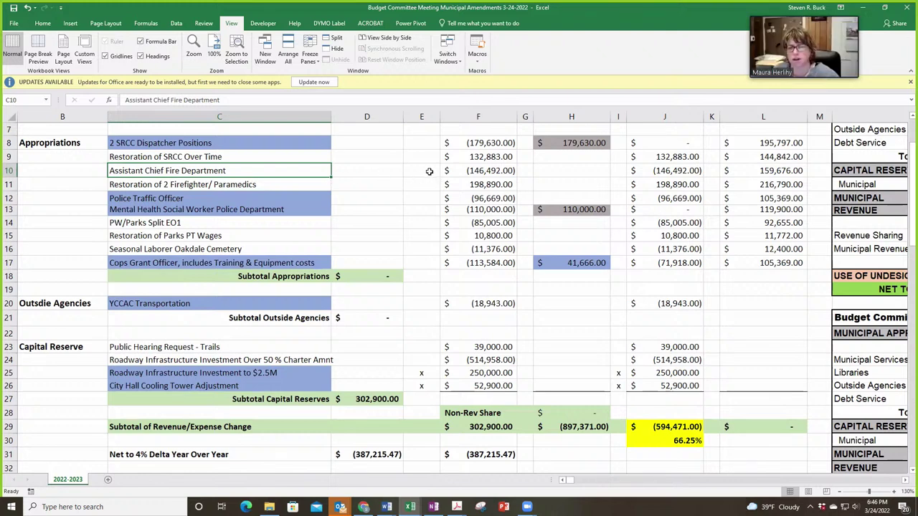
click(404, 223)
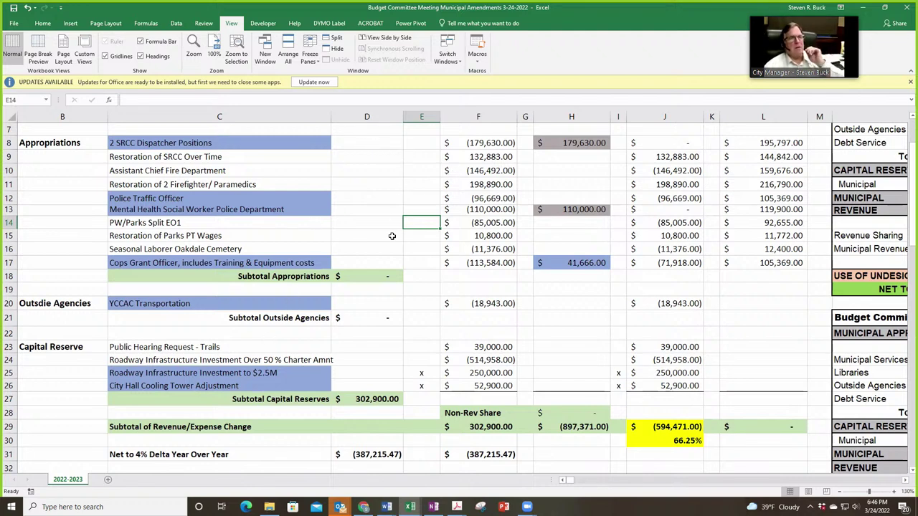
click(424, 143)
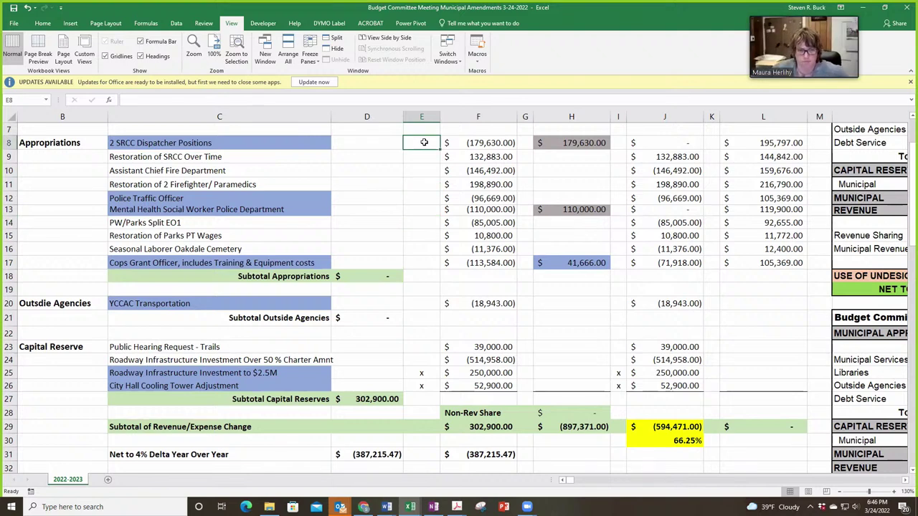
click(422, 157)
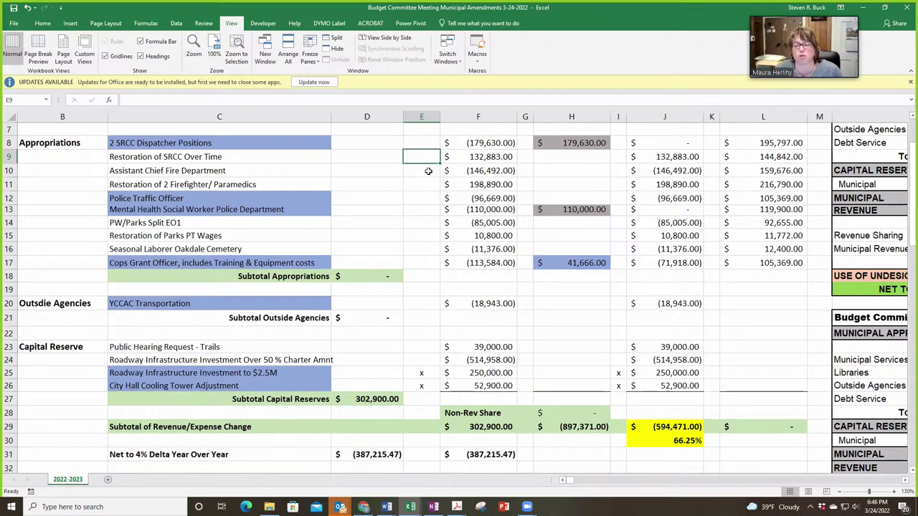
click(428, 171)
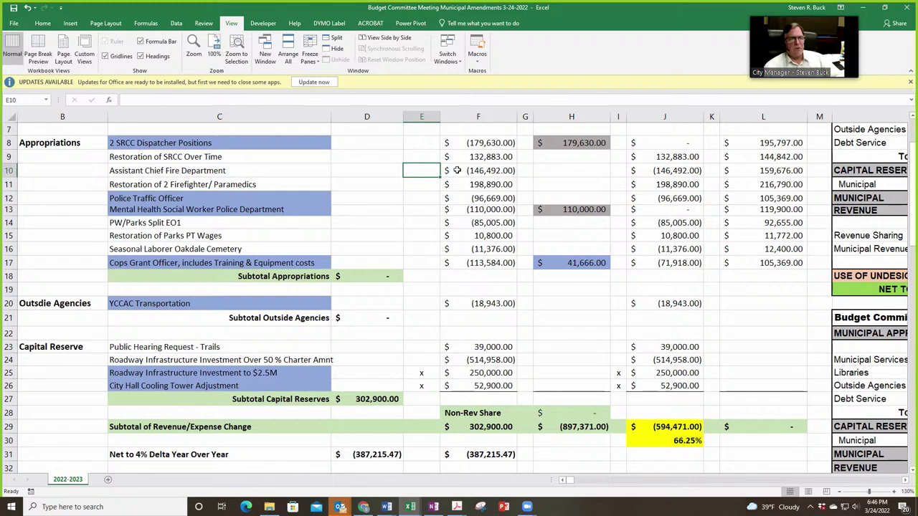
click(421, 186)
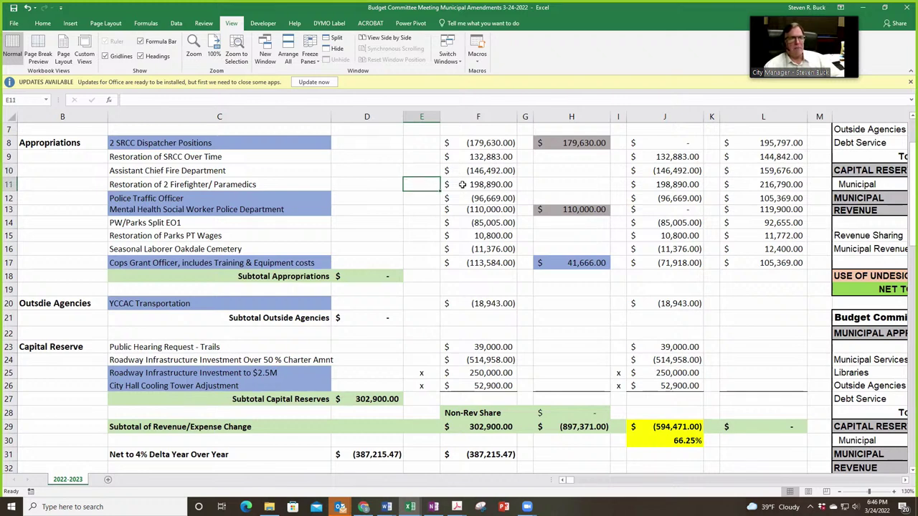
click(464, 185)
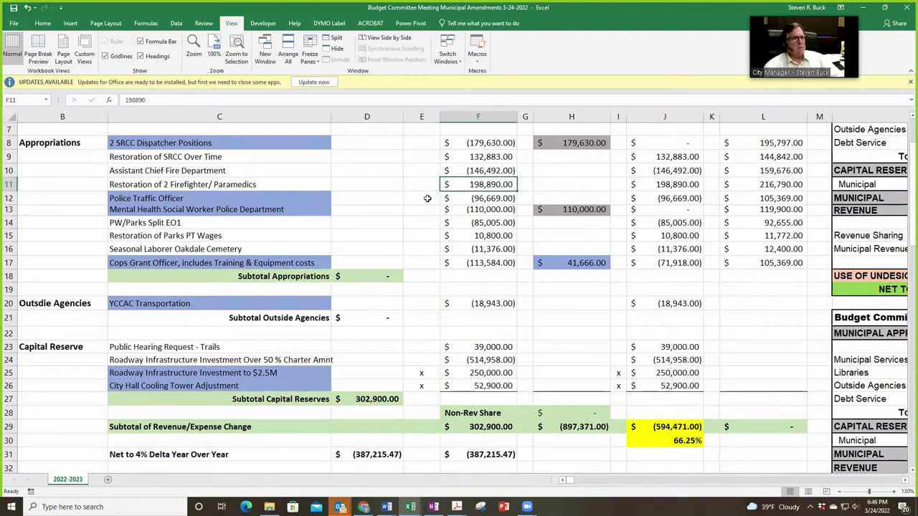
click(427, 198)
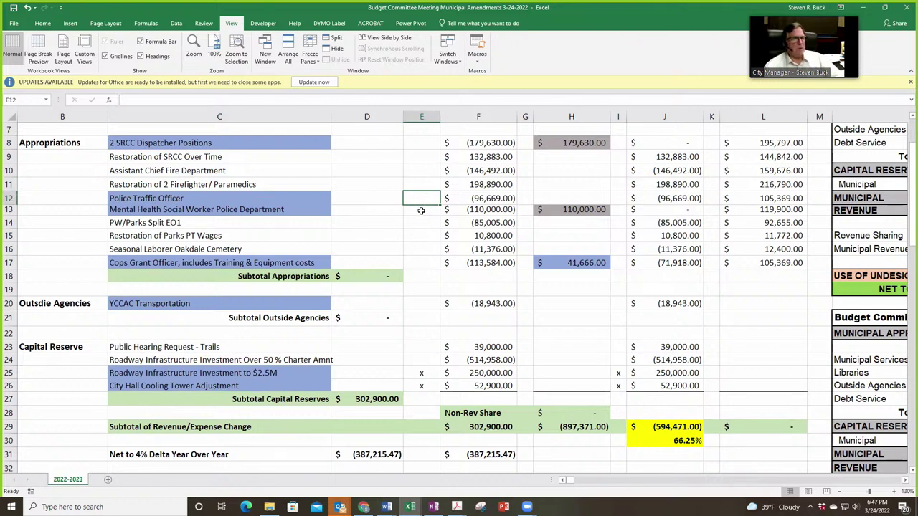
click(422, 212)
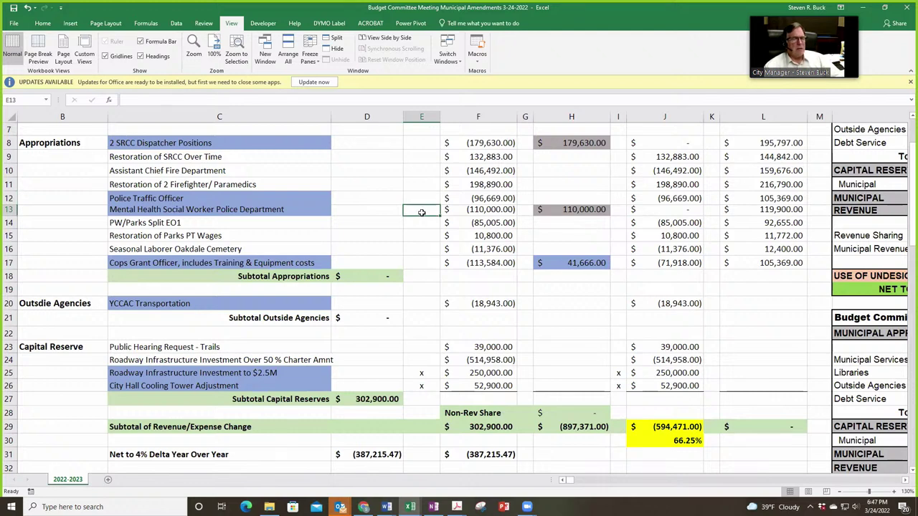
click(573, 210)
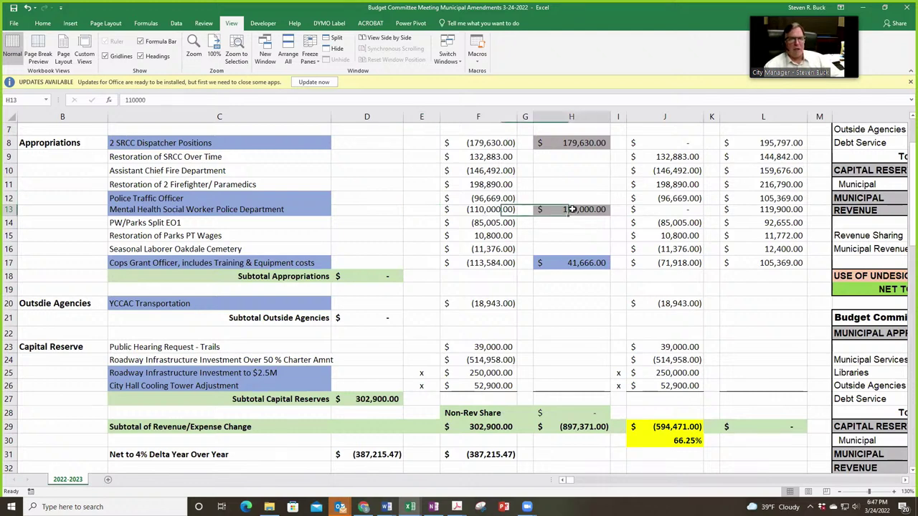
Step: Review the PW/Parks Split EO1, Parks PT Wages, Seasonal Laborer, Cops Grant Officer, YCCAC Transportation and Public Hearing Request - Trails amendments
click(422, 223)
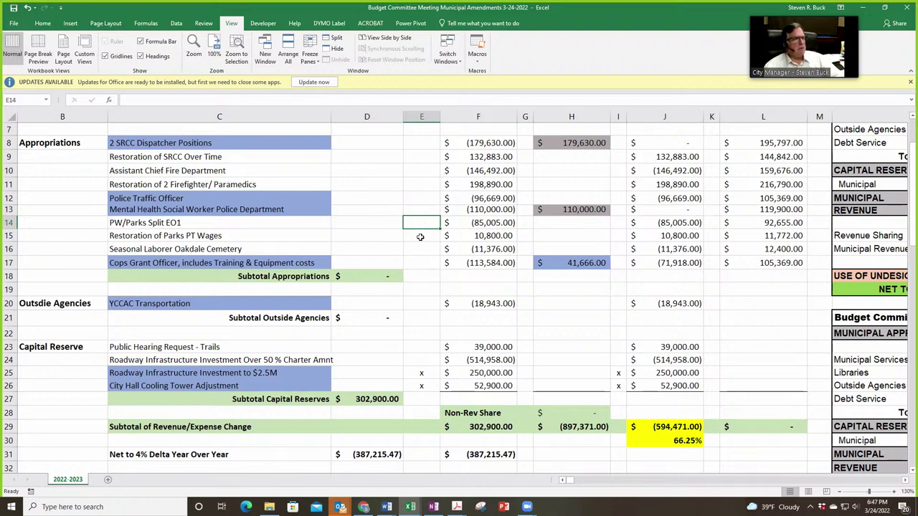
click(422, 237)
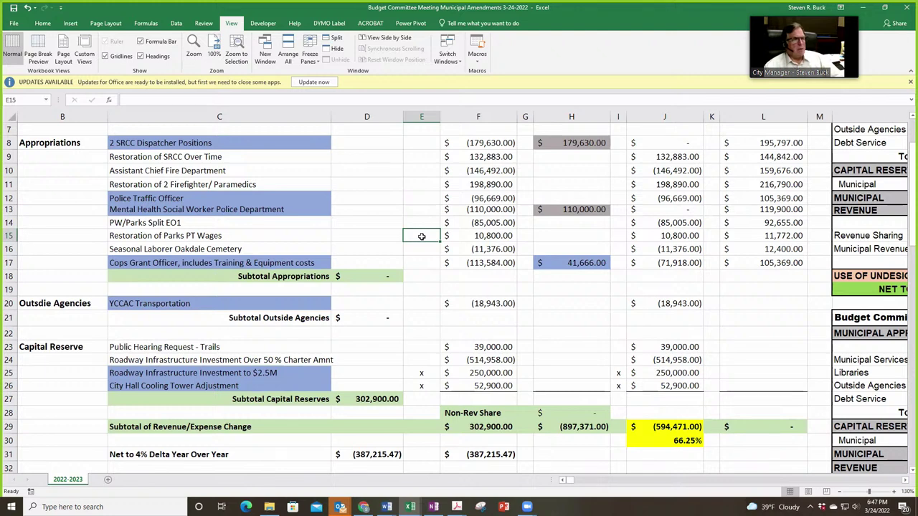
click(429, 224)
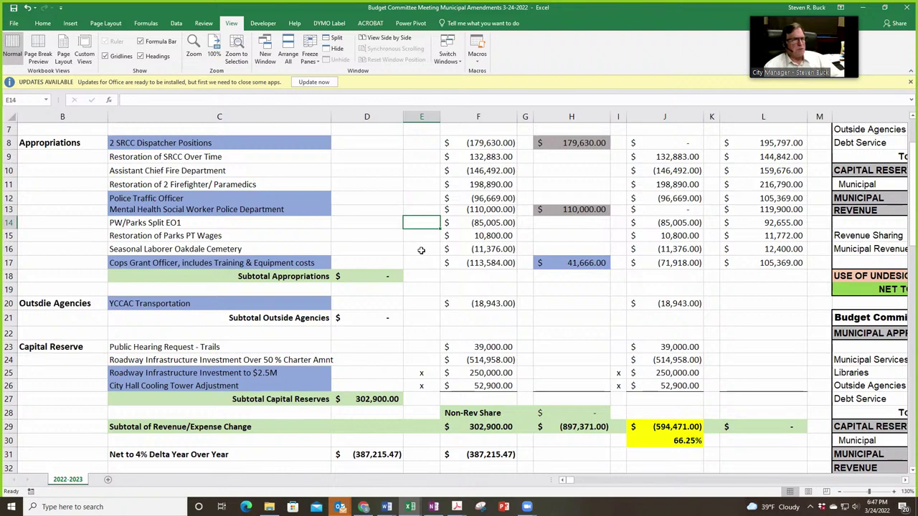
click(421, 250)
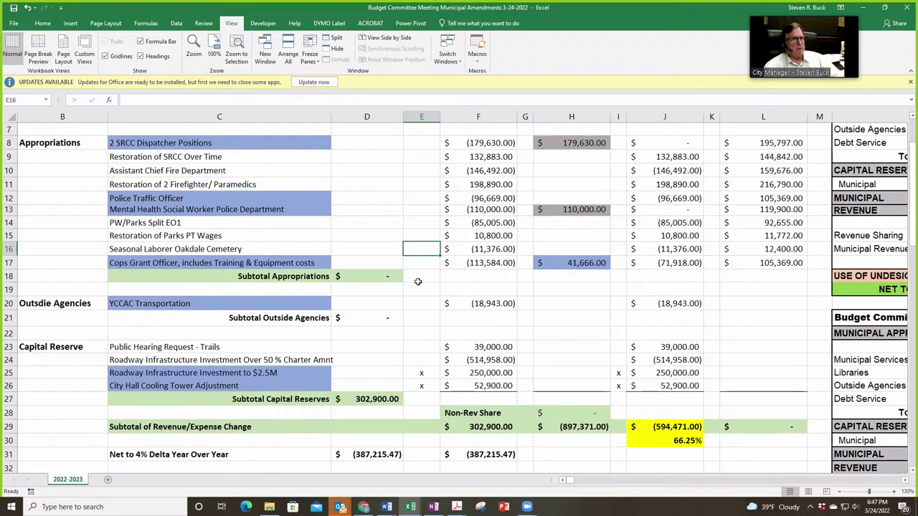
click(423, 262)
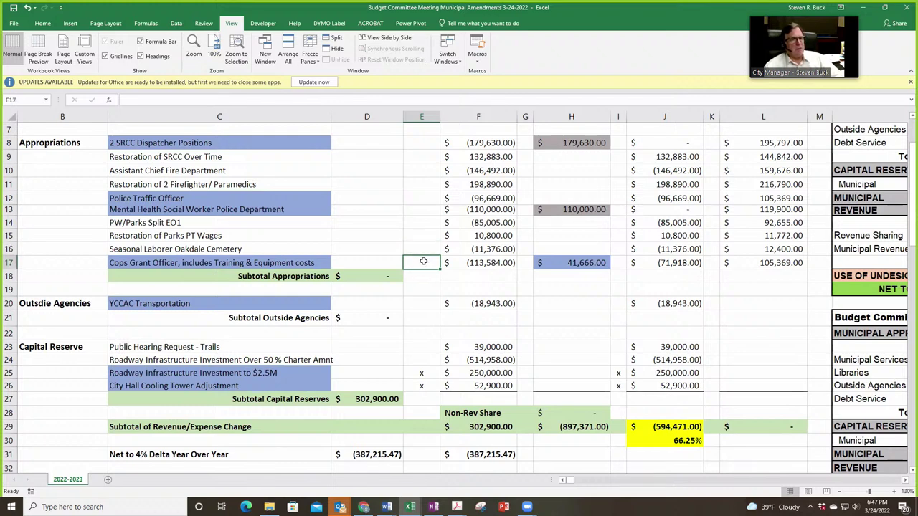
click(428, 303)
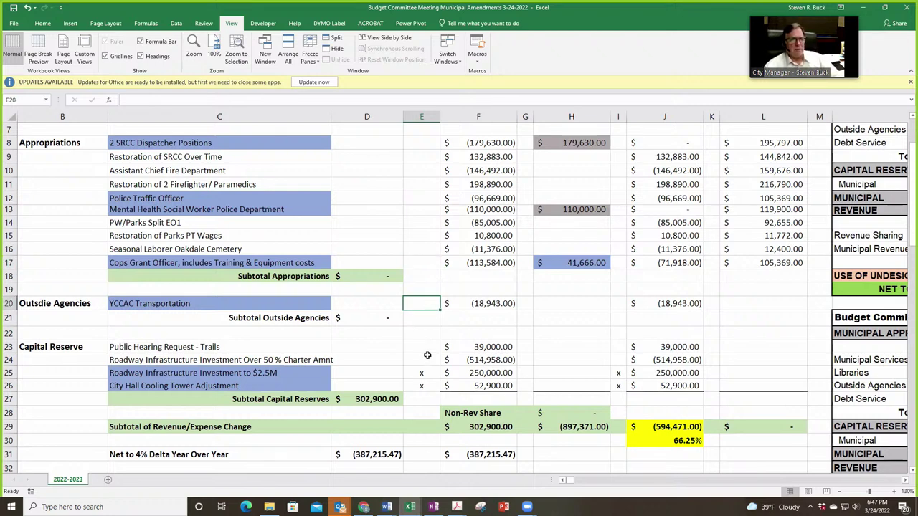
click(569, 344)
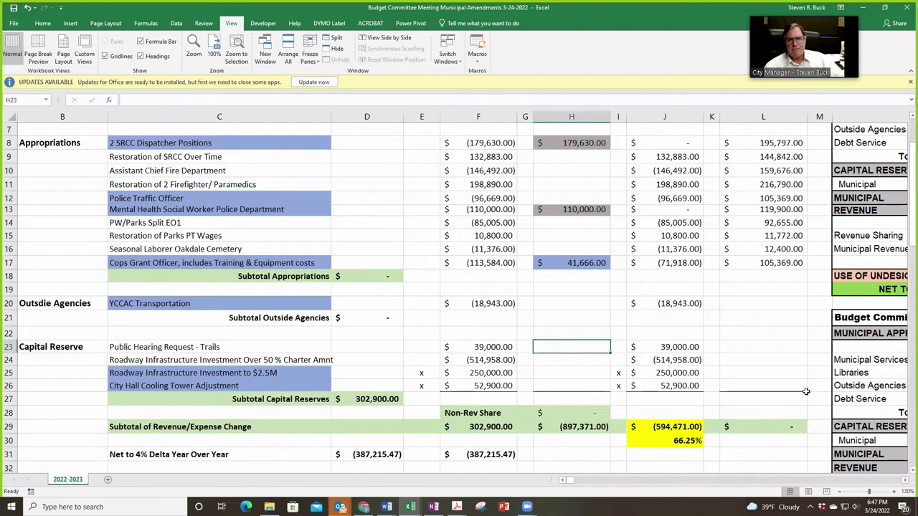
Step: Highlight the x-marked amounts of the two Revenue Sharing Projections, the Roadway Infrastructure Investment to $2.5M and the City Hall Cooling Tower Adjustment for review
click(834, 492)
click(834, 491)
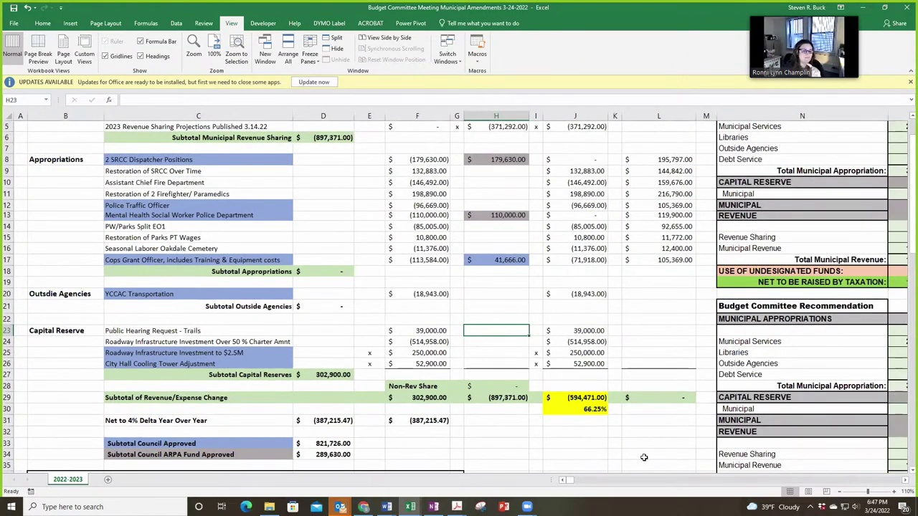
scroll(645, 460, up, 1)
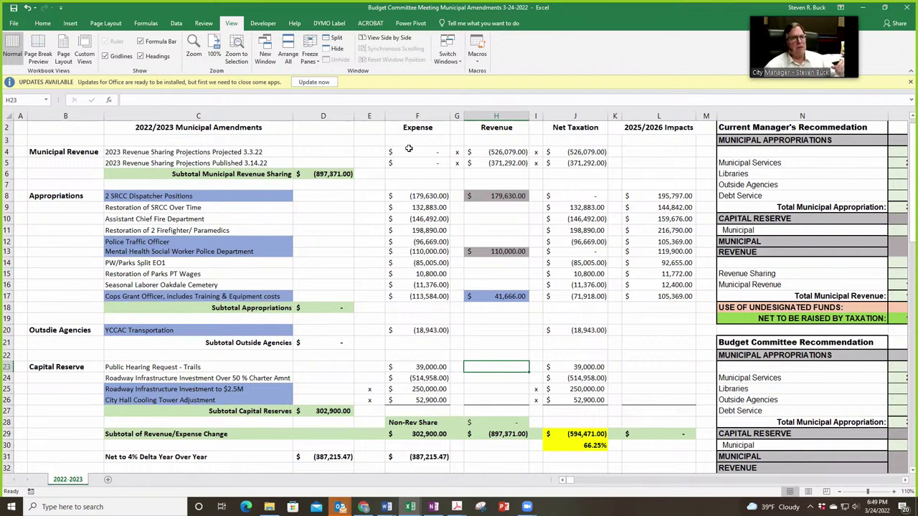
drag(425, 150, 566, 162)
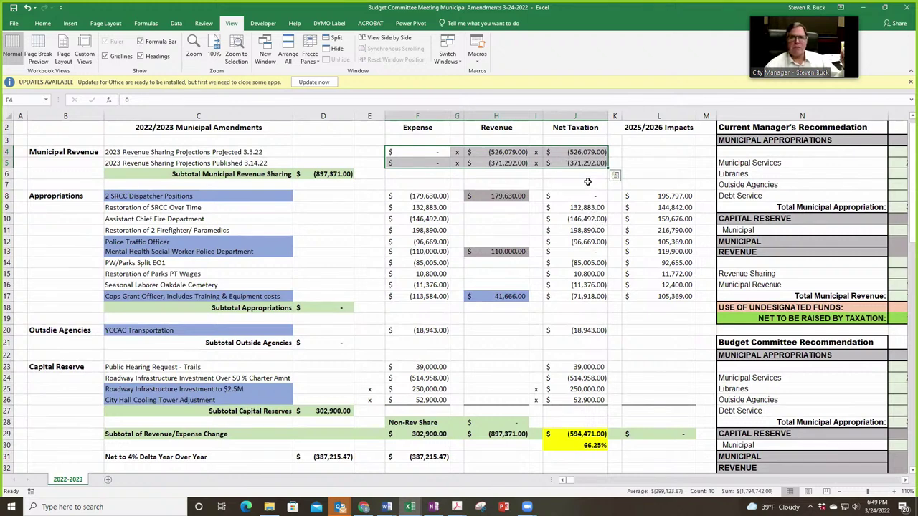
click(667, 355)
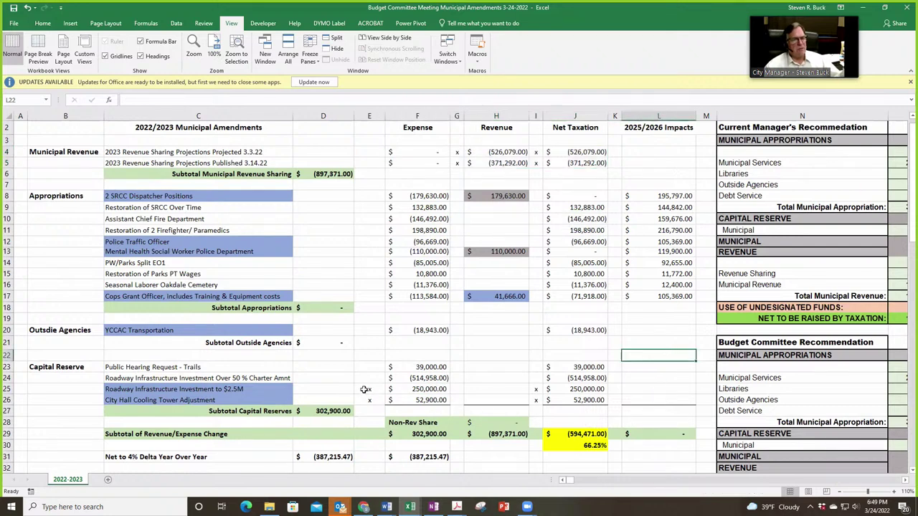
drag(365, 389, 557, 400)
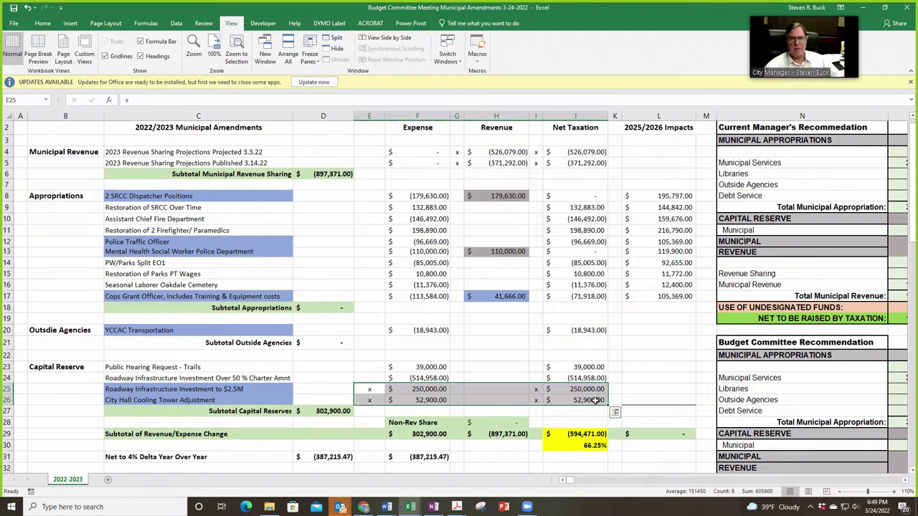
Step: Highlight the x-marked Revenue and Net Taxation amounts of the two 2023 Revenue Sharing Projections for review
click(646, 399)
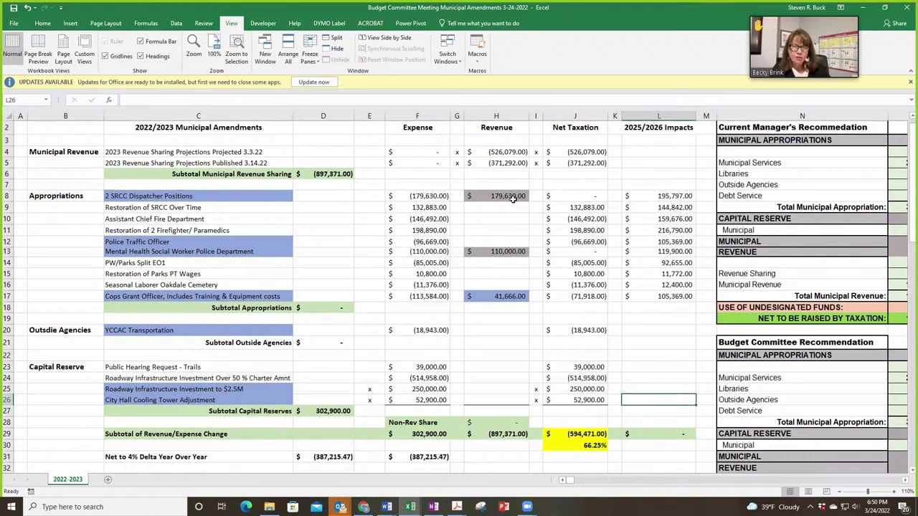
drag(460, 155, 556, 158)
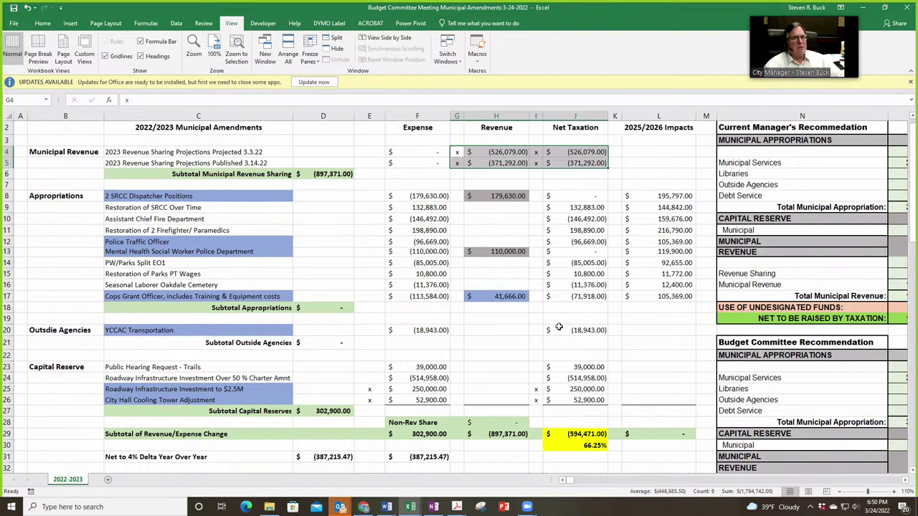
drag(459, 153, 550, 163)
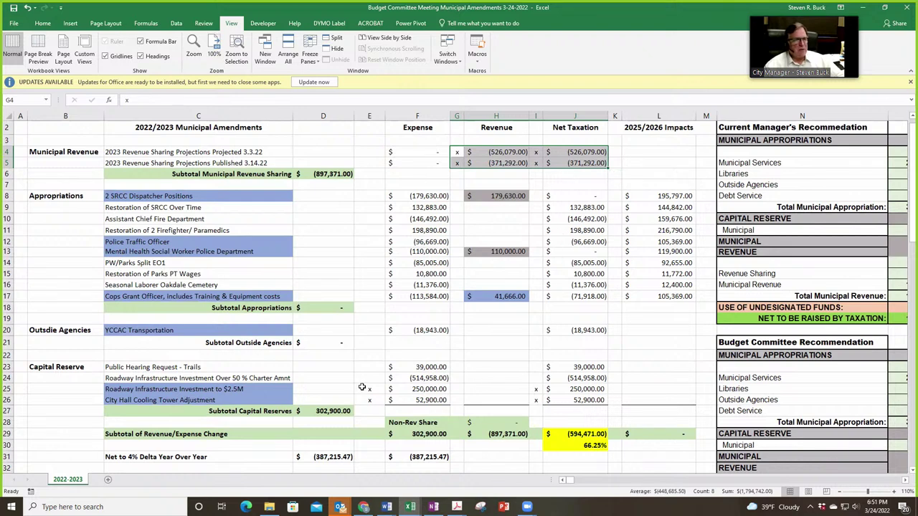
Step: Clear all x marks from the Roadway Infrastructure Investment to $2.5M and City Hall Cooling Tower Adjustment amendments
drag(362, 387, 369, 401)
key(Delete)
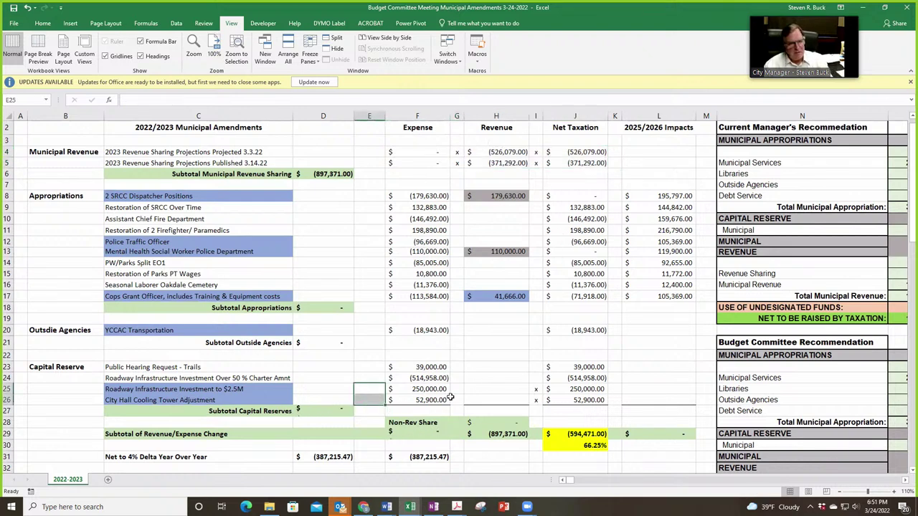
drag(534, 388, 535, 400)
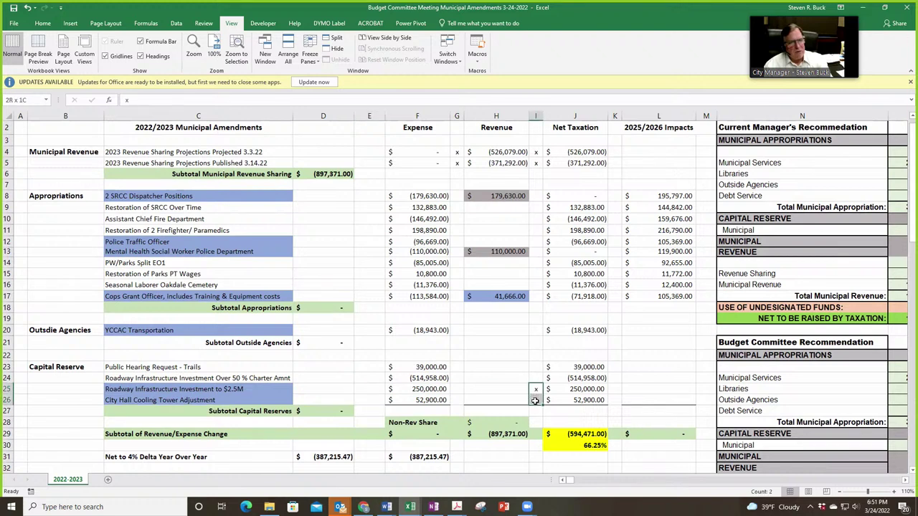
key(Delete)
click(660, 391)
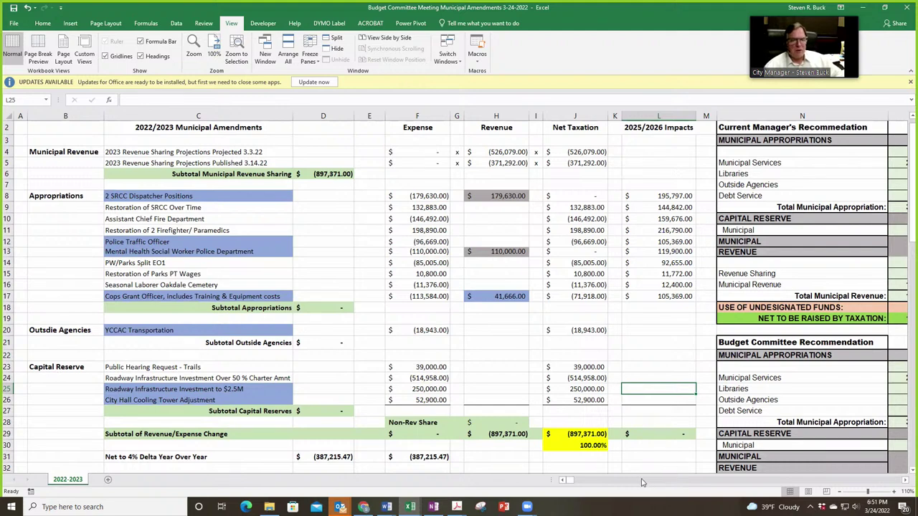
Step: Review the full Current Manager's and Budget Committee Recommendation tables, including their Delta LY columns, and return to the amendments list
click(906, 484)
scroll(815, 401, right, 4)
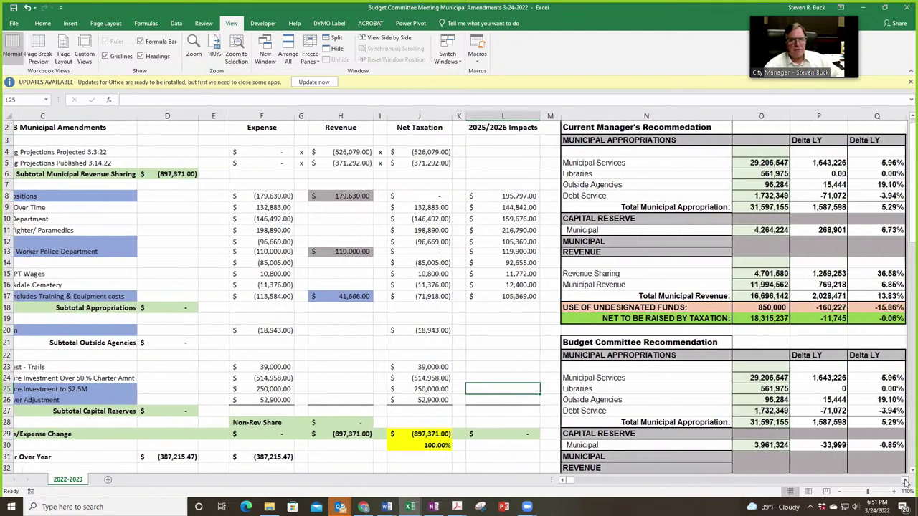
scroll(816, 401, down, 3)
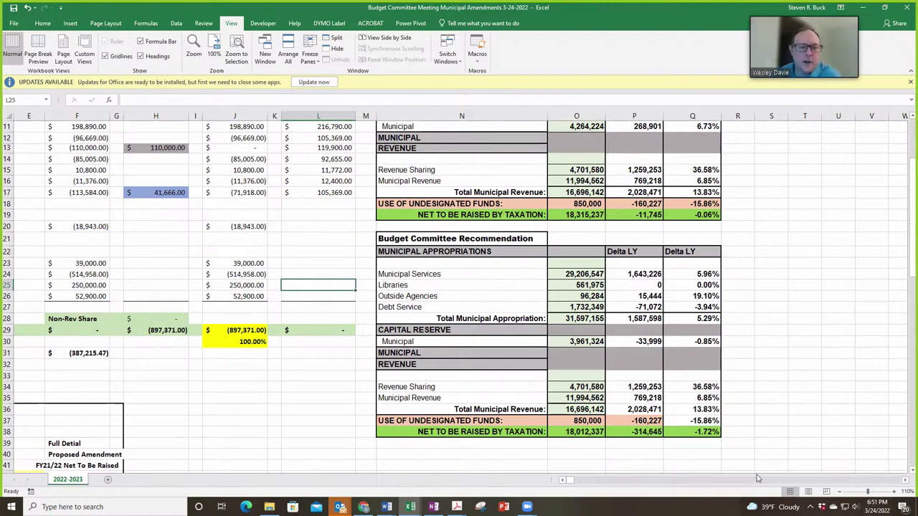
scroll(563, 483, left, 5)
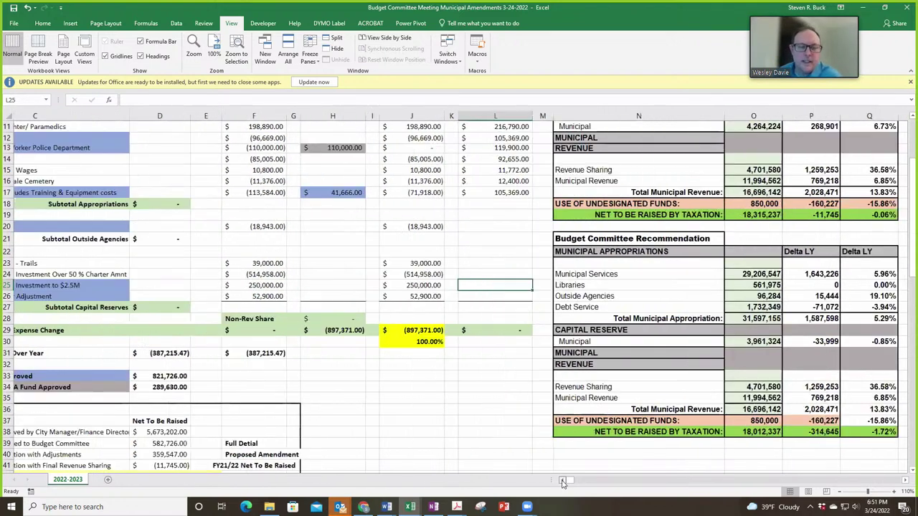
scroll(563, 482, left, 3)
scroll(604, 449, up, 4)
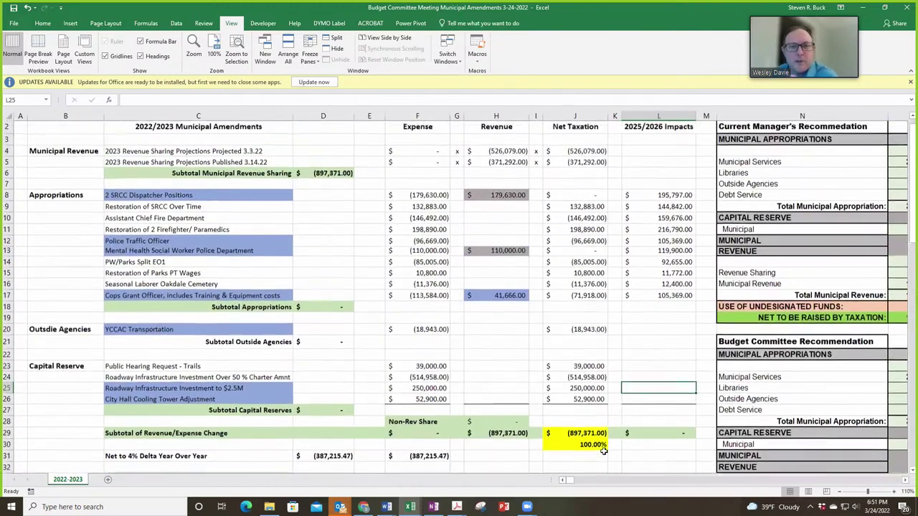
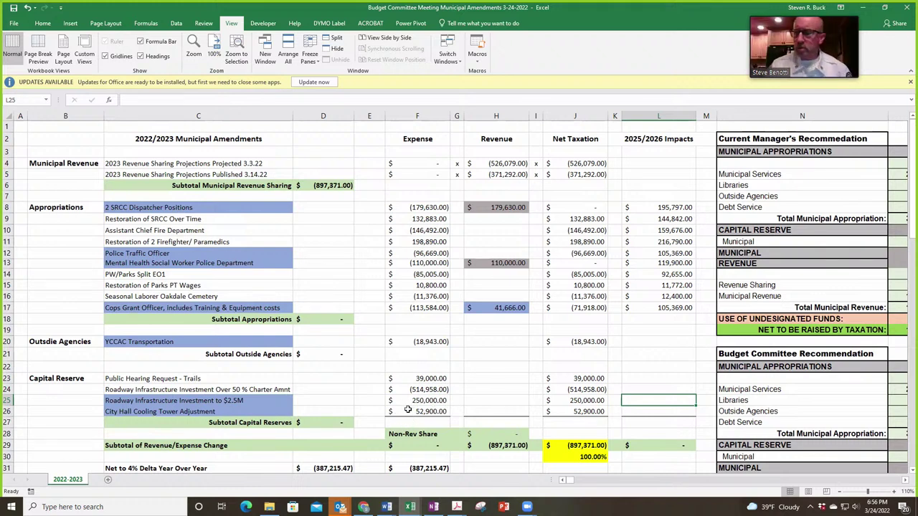
Step: Switch to Word, read the 2022 letter to the budget committee for the Asst. Chief Position, and return to the Excel amendments workbook
mouse_move(387, 507)
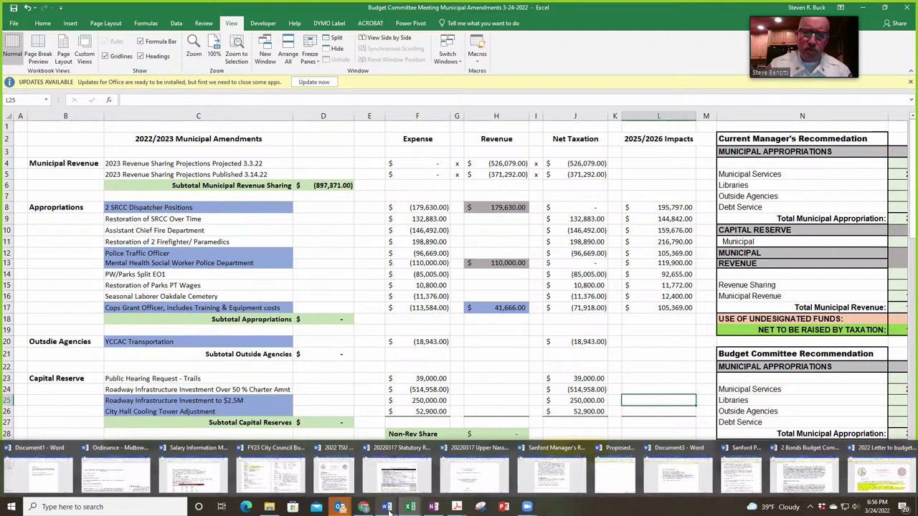
click(870, 484)
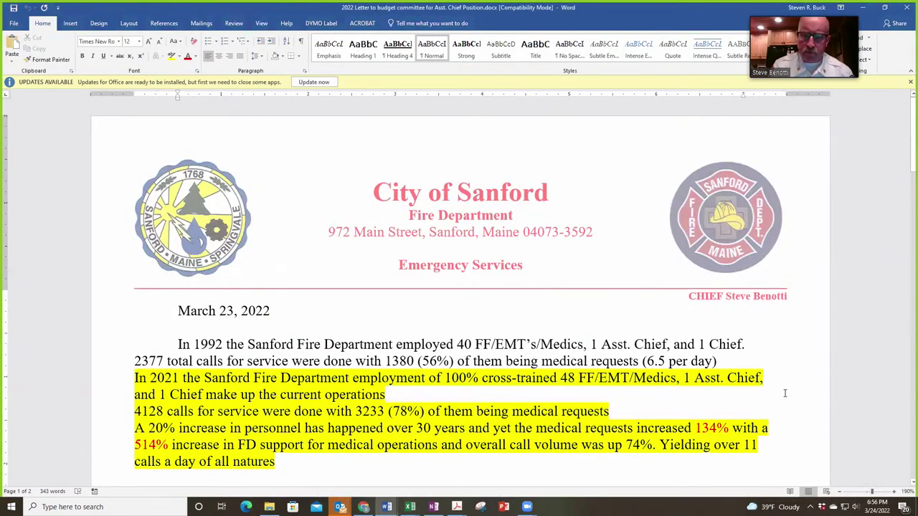
scroll(786, 395, down, 1)
scroll(785, 394, down, 3)
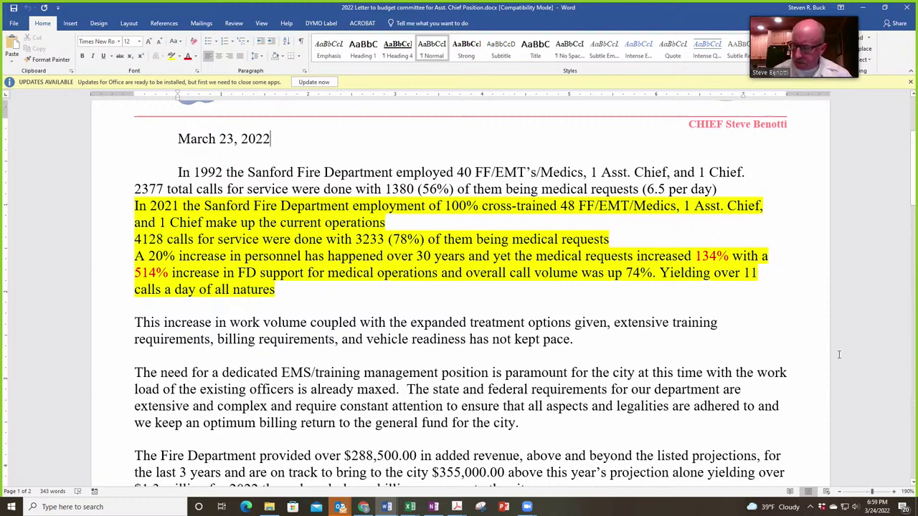
scroll(840, 355, down, 3)
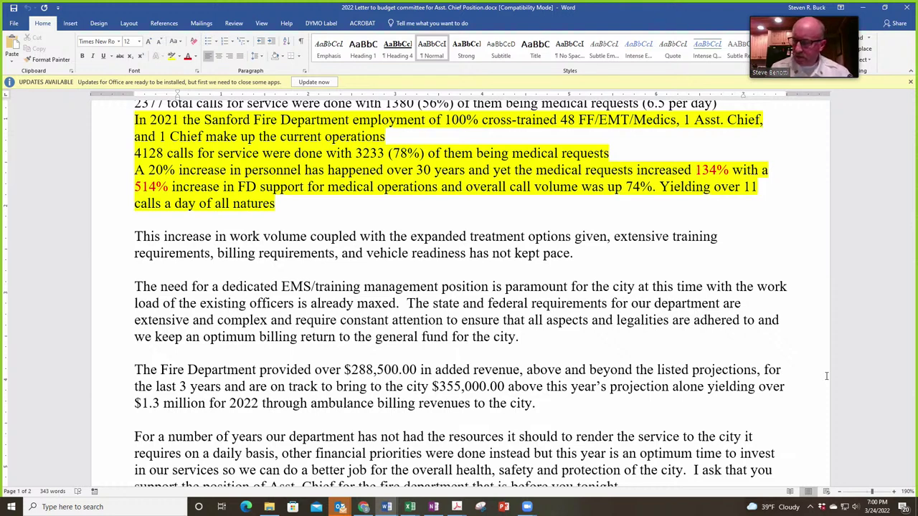
scroll(826, 376, down, 3)
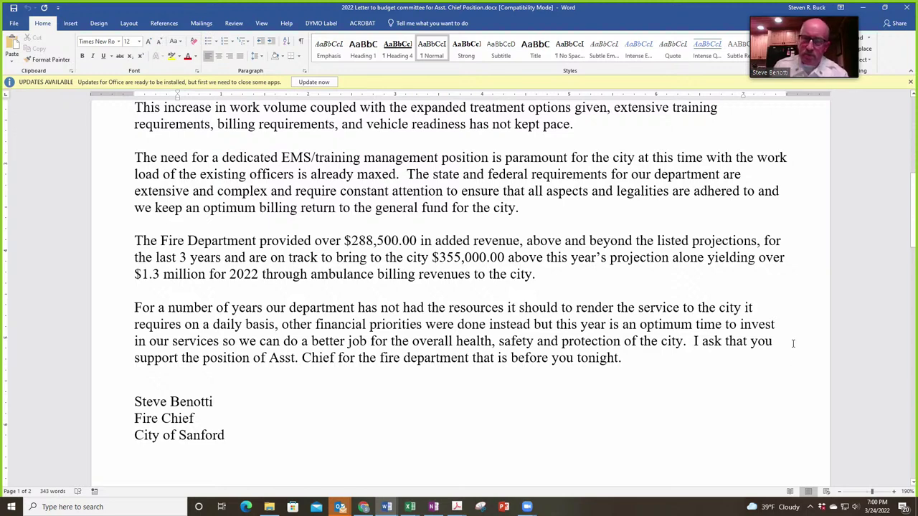
click(865, 8)
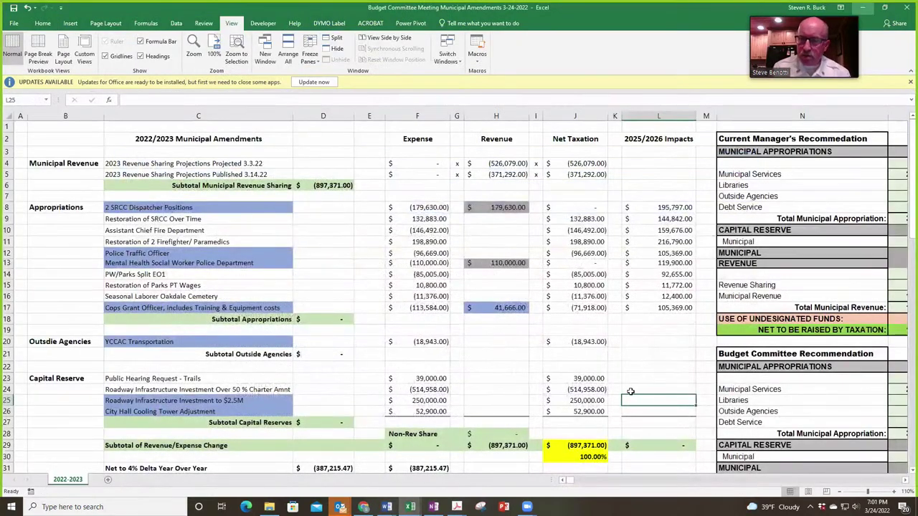
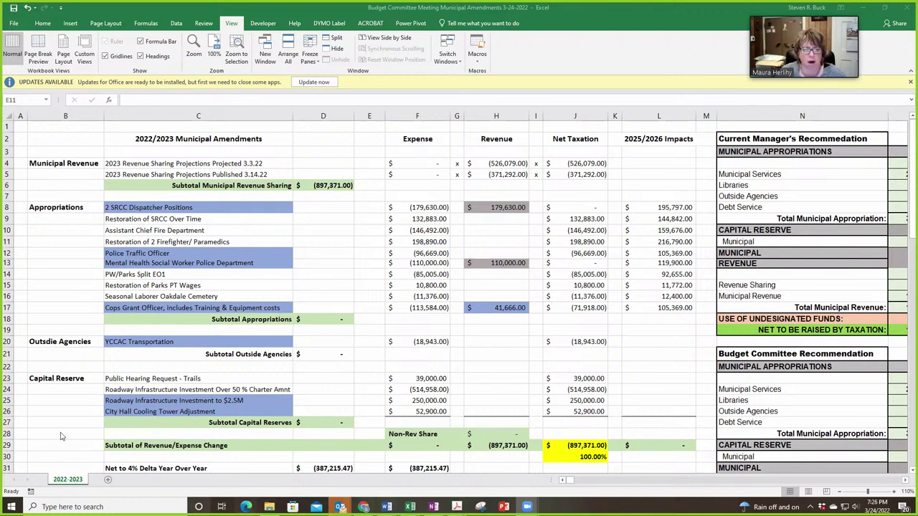
Step: Highlight the PW/Parks Split EO1 amendment with its expense, followed by the marked revenue sharing amounts
click(104, 290)
drag(109, 275, 405, 276)
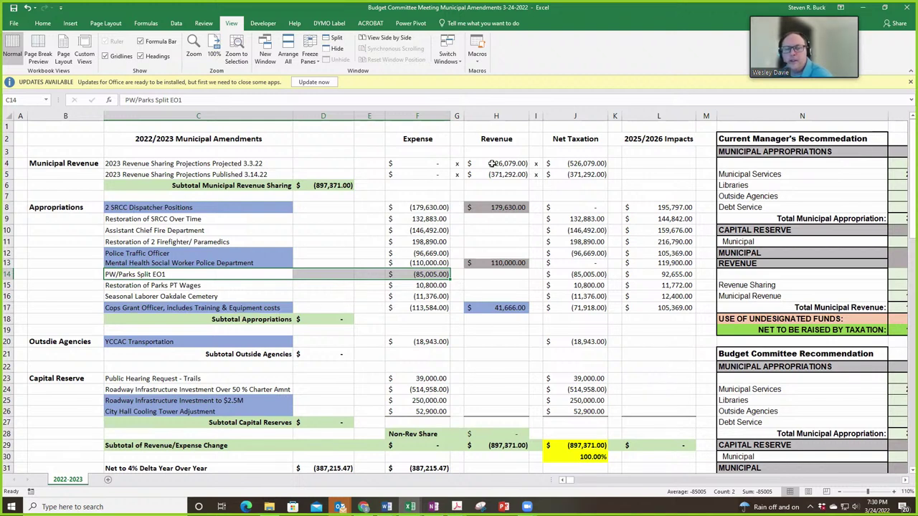
drag(461, 165, 563, 175)
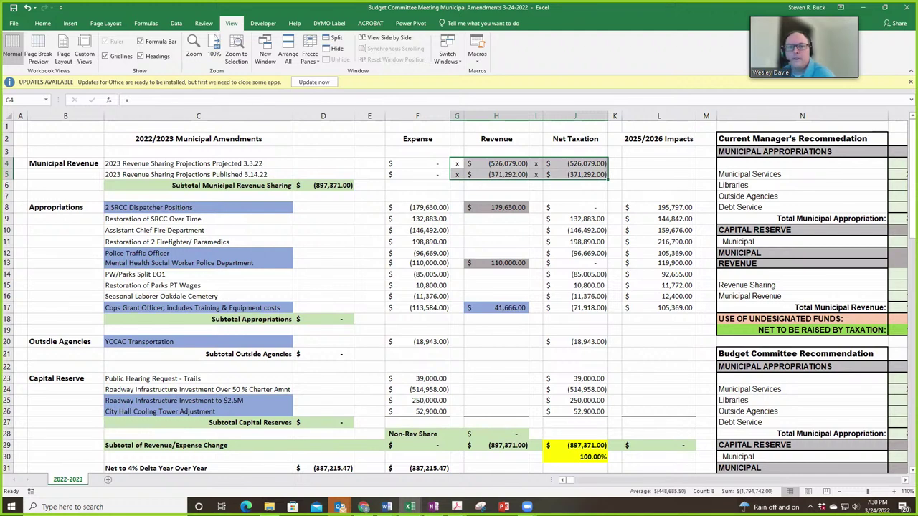
Step: Compare the Budget Committee Recommendation figures with the amendment subtotals and the Net to 4% Delta Year Over Year line
click(906, 484)
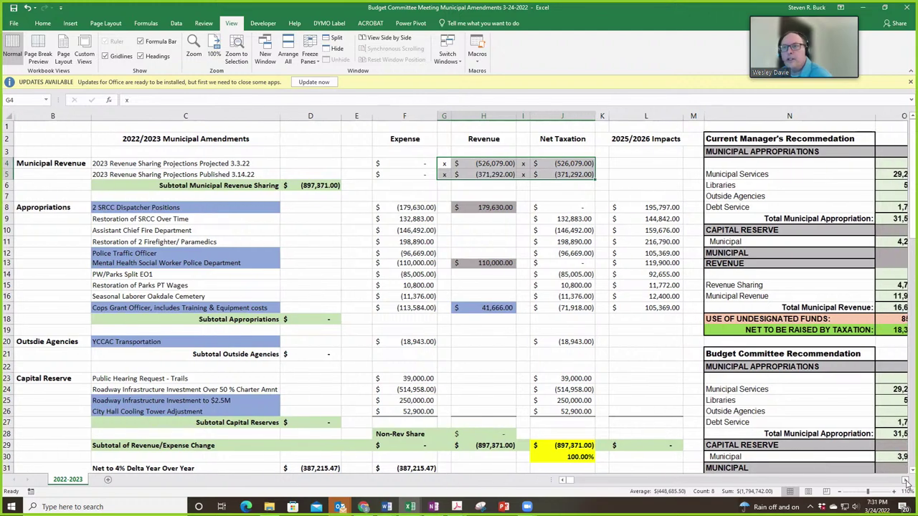
click(906, 484)
click(906, 483)
scroll(865, 457, down, 3)
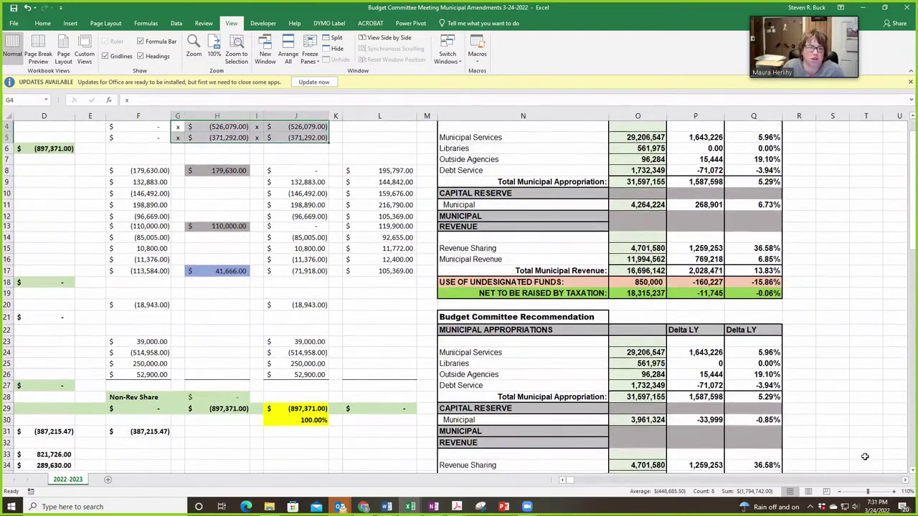
scroll(865, 457, down, 1)
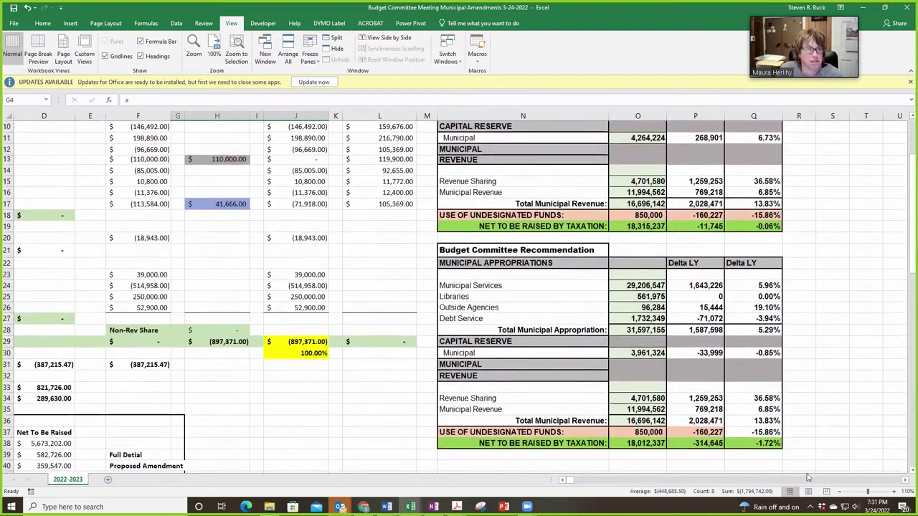
click(563, 481)
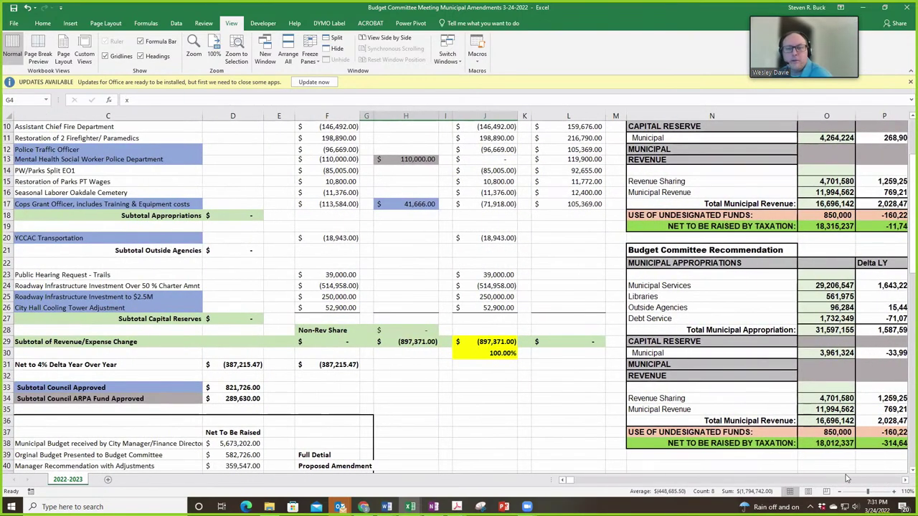
click(904, 481)
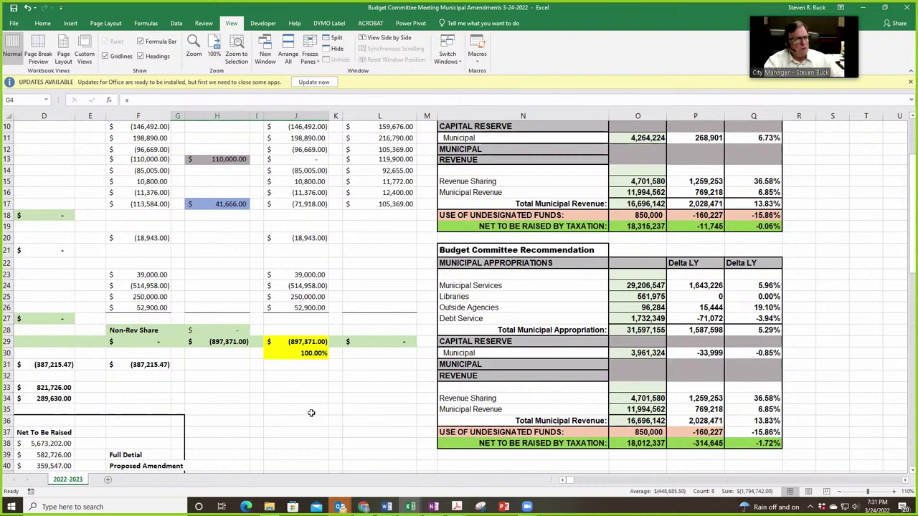
Step: Inspect the Budget Committee's Net To Be Raised By Taxation change in amount and percentage, and return to the amendments list
click(687, 444)
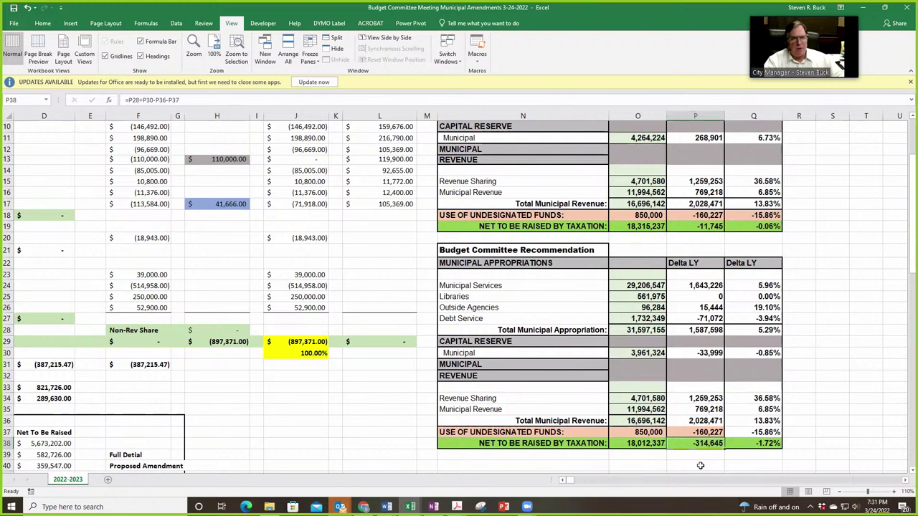
click(743, 444)
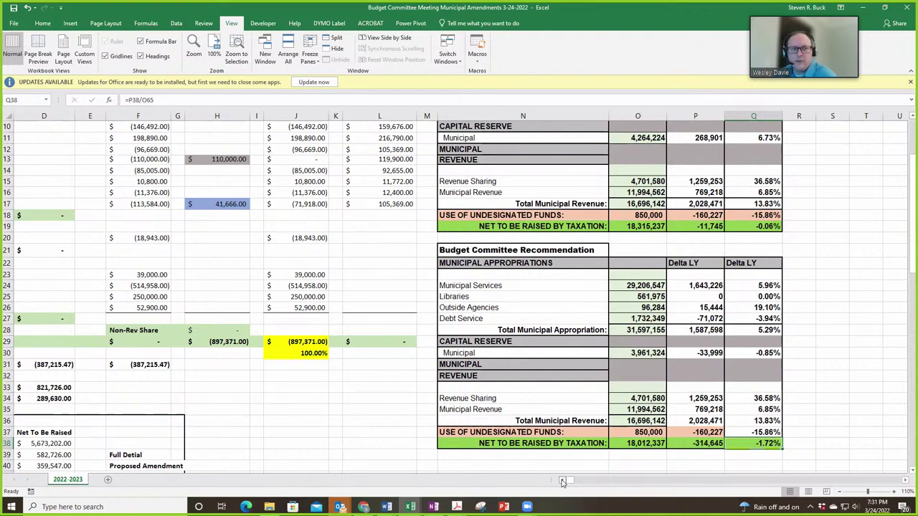
scroll(563, 482, left, 3)
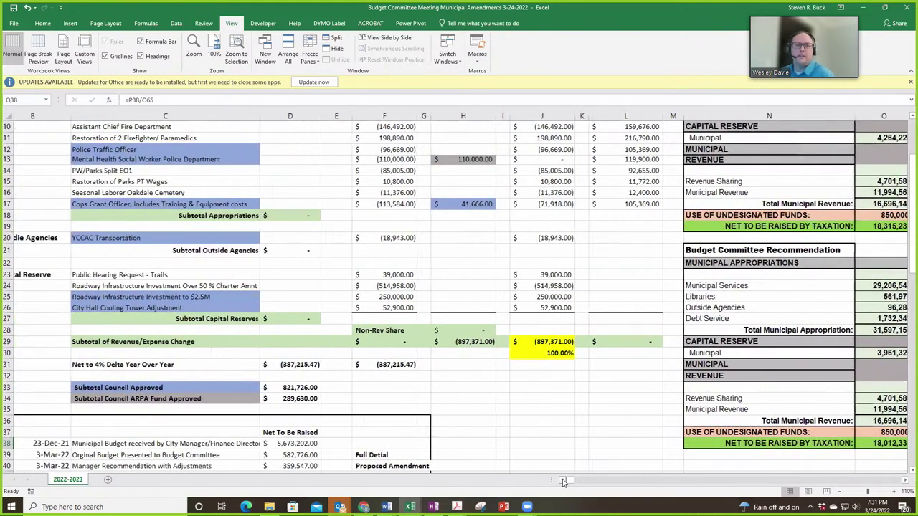
scroll(589, 455, up, 2)
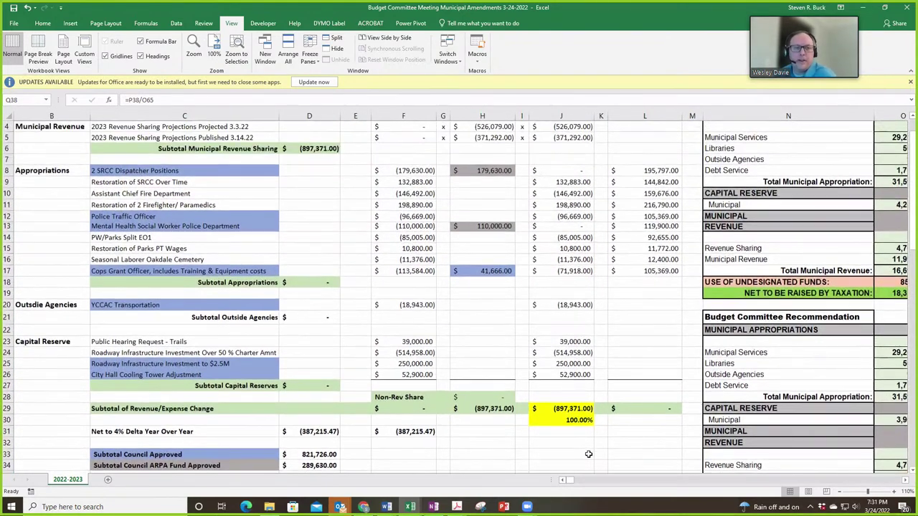
scroll(588, 455, up, 1)
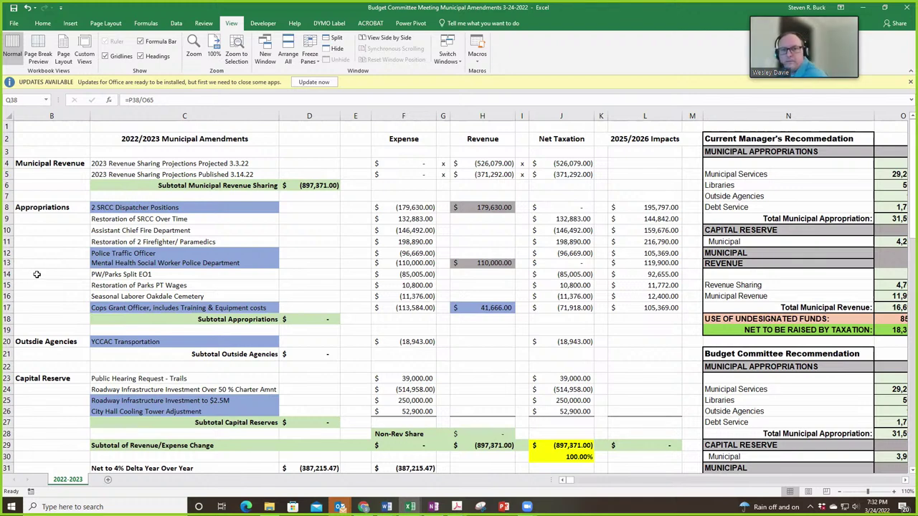
Step: Review the two SRCC amendments and the Assistant Chief Fire Department and Restoration of 2 Firefighter/Paramedics amendments, including the latter two's expenses
click(111, 220)
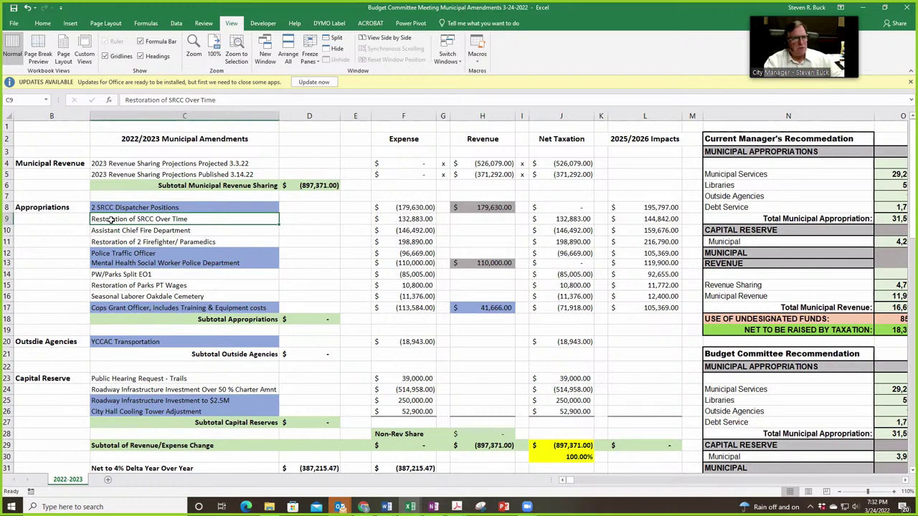
click(117, 207)
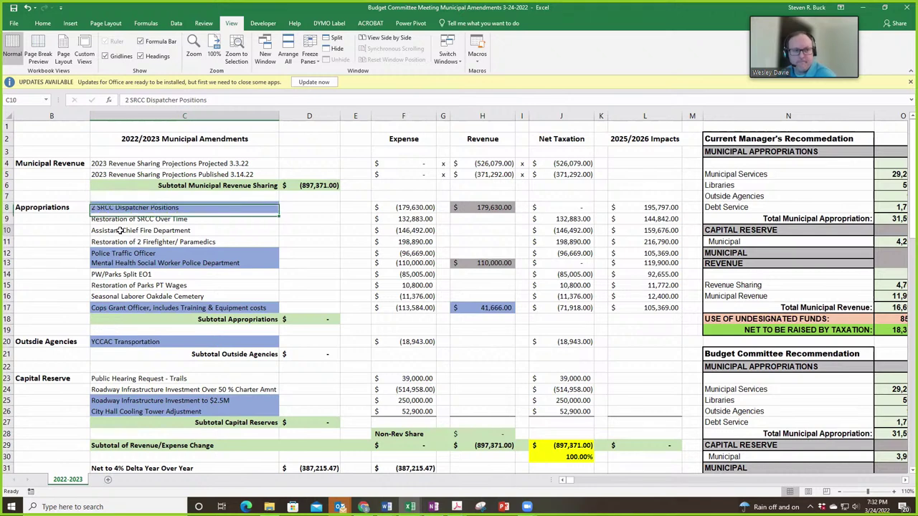
drag(119, 231, 119, 242)
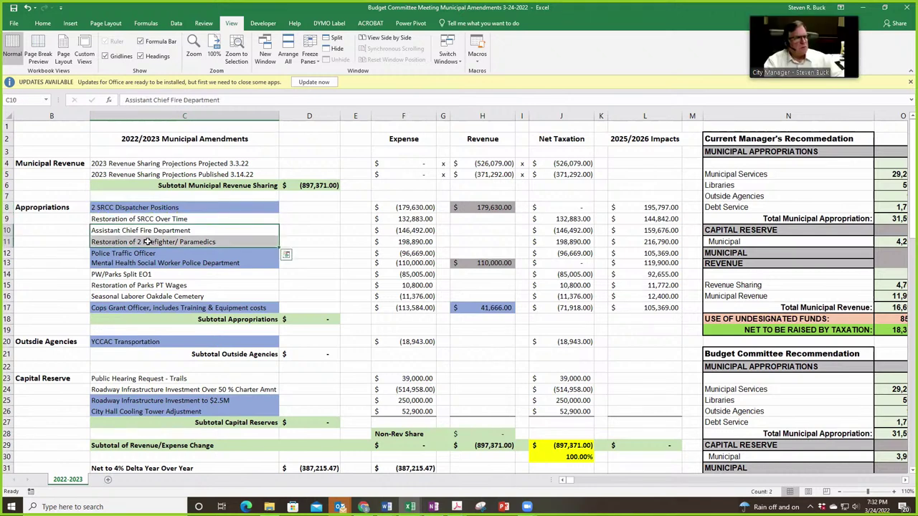
drag(197, 232, 412, 242)
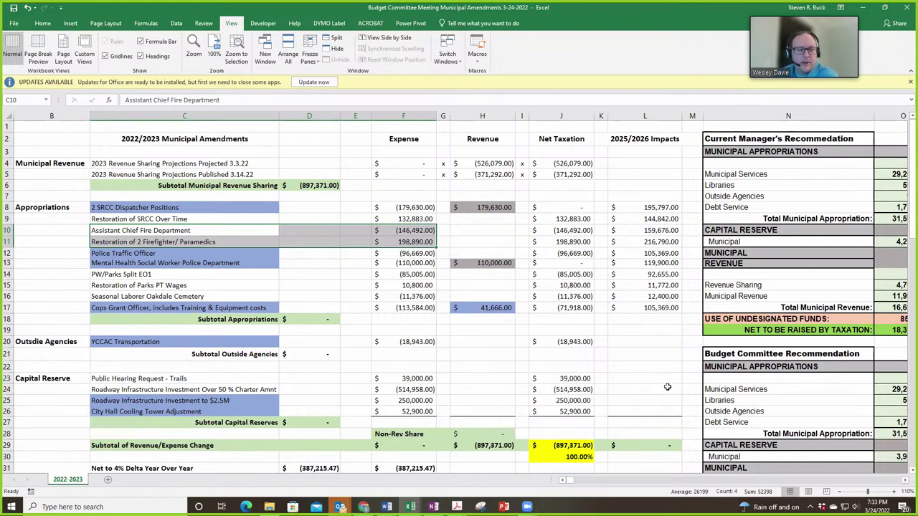
click(667, 387)
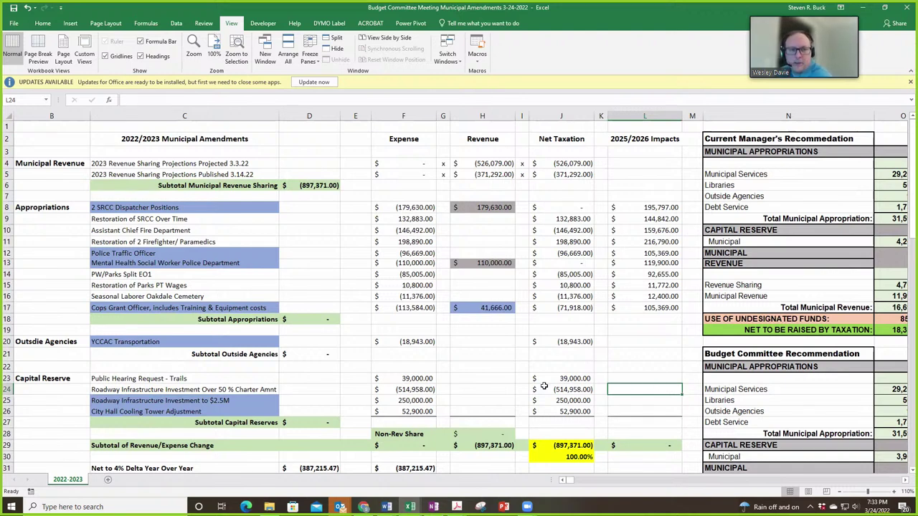
Step: Highlight the PW/Parks Split EO1 amendment with its expense, followed by the Seasonal Laborer Oakdale Cemetery amendment with its expense
click(142, 274)
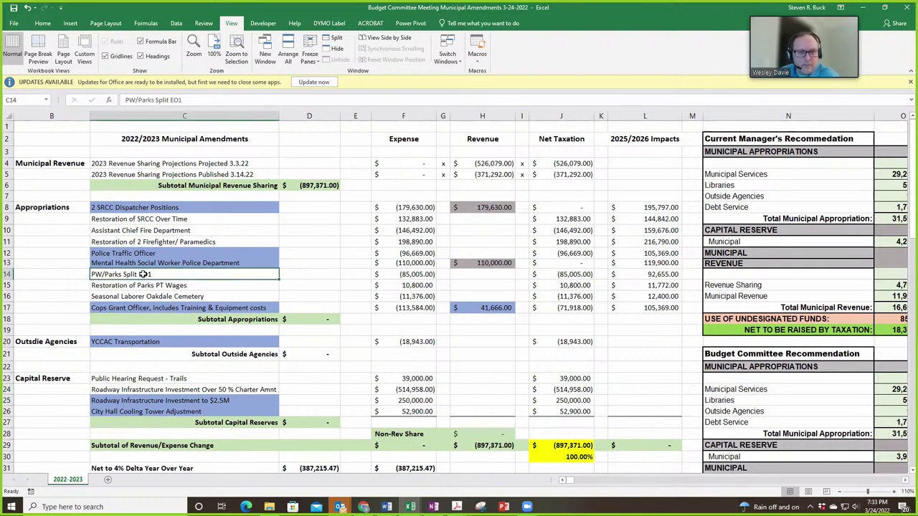
drag(163, 279, 383, 276)
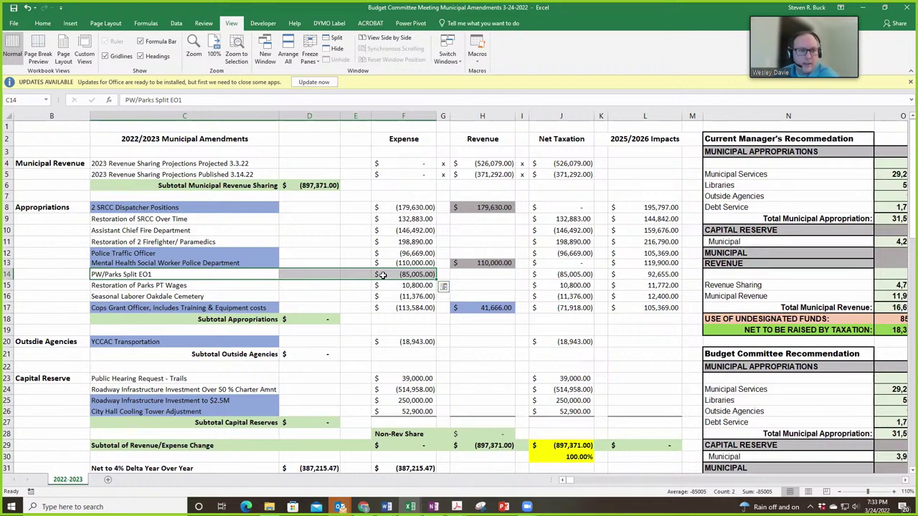
click(176, 297)
drag(176, 296, 376, 301)
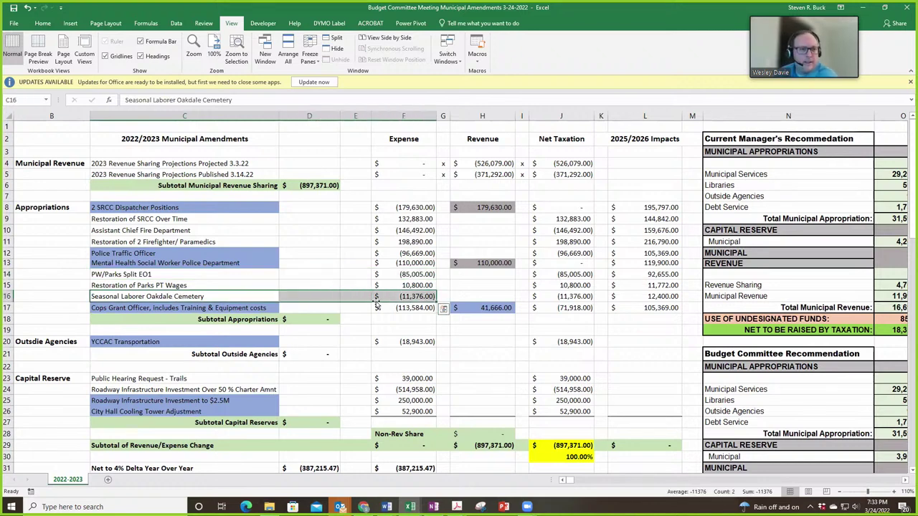
click(501, 370)
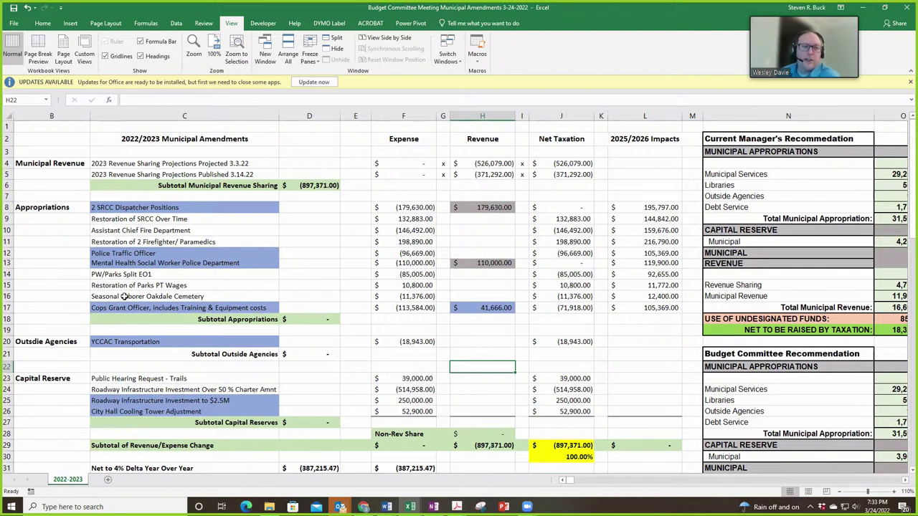
Step: Review the Seasonal Laborer Oakdale Cemetery, PW/Parks Split EO1 and Assistant Chief Fire Department amendments across to their expenses
drag(123, 296, 391, 299)
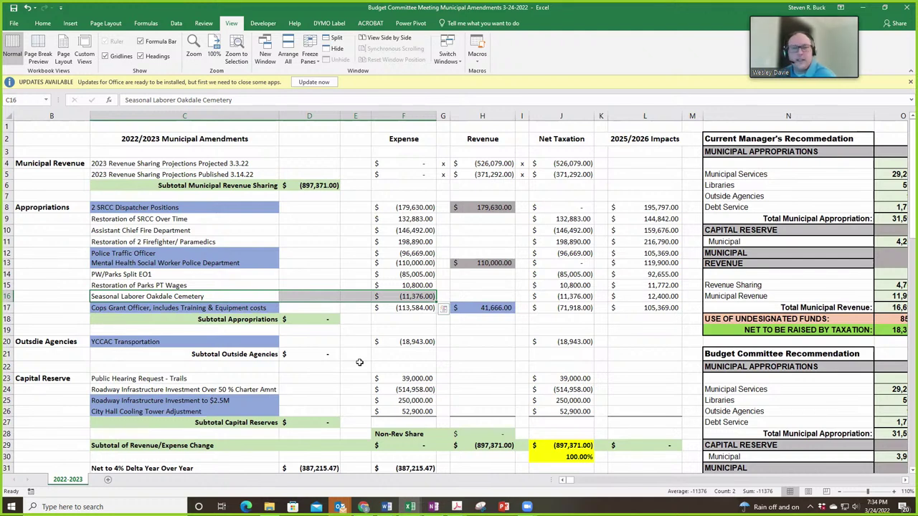
drag(436, 297, 435, 275)
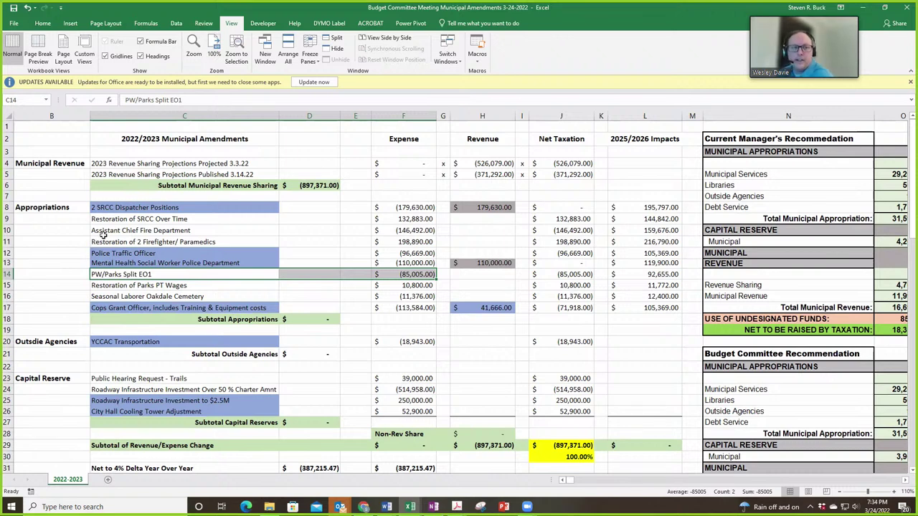
drag(108, 229, 430, 231)
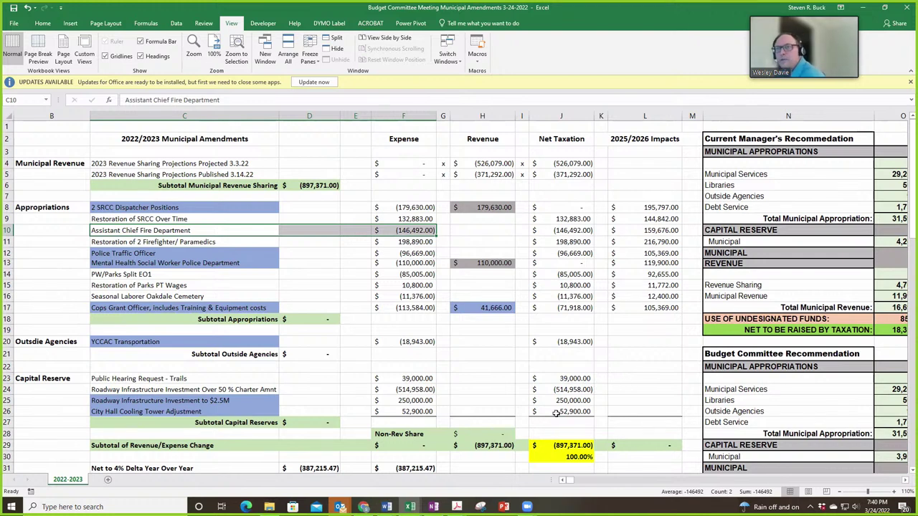
click(43, 264)
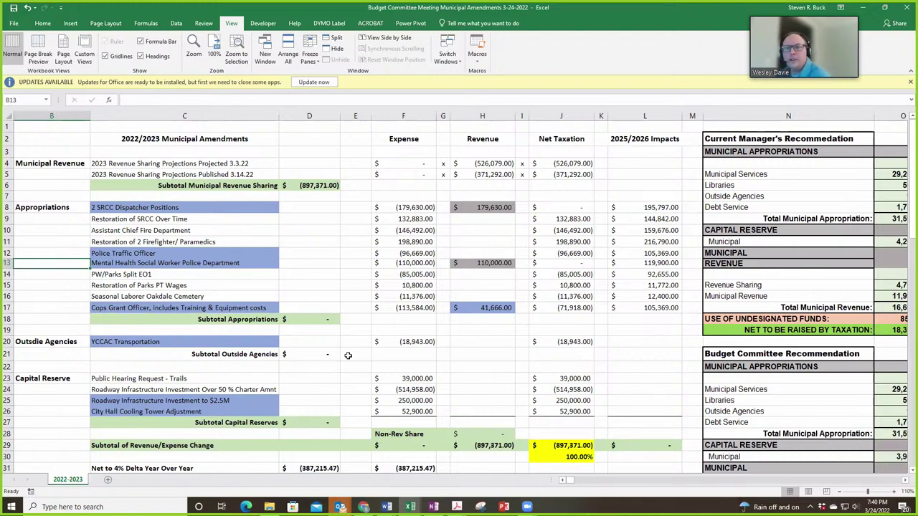
Step: Highlight the YCCAC Transportation amendment under Outside Agencies together with its expense
scroll(348, 355, down, 2)
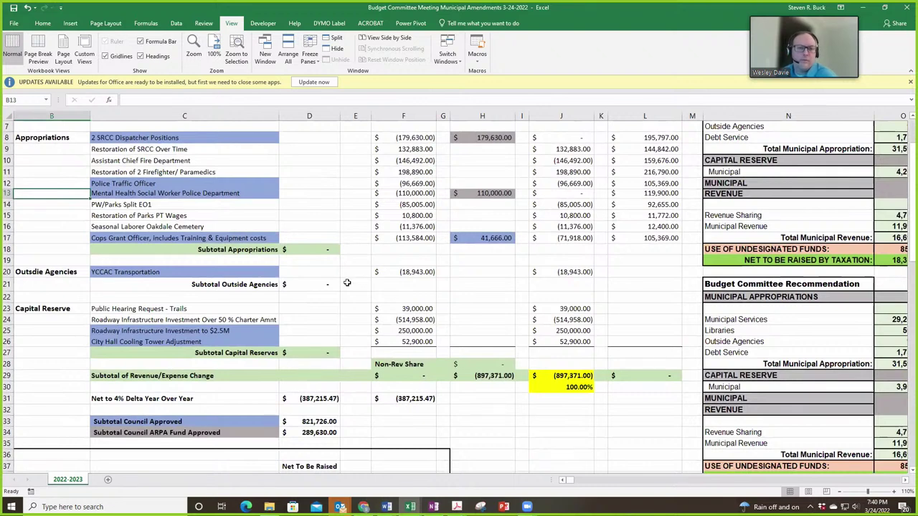
drag(158, 271, 419, 273)
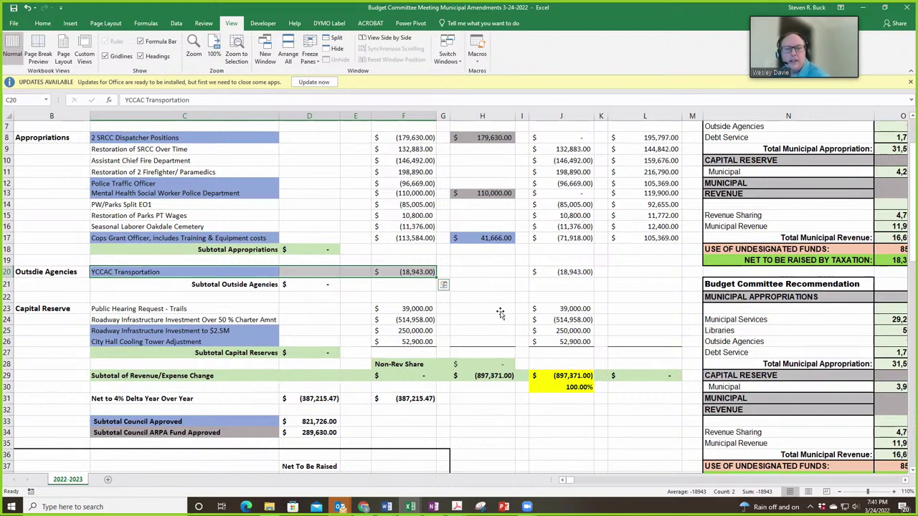
click(627, 299)
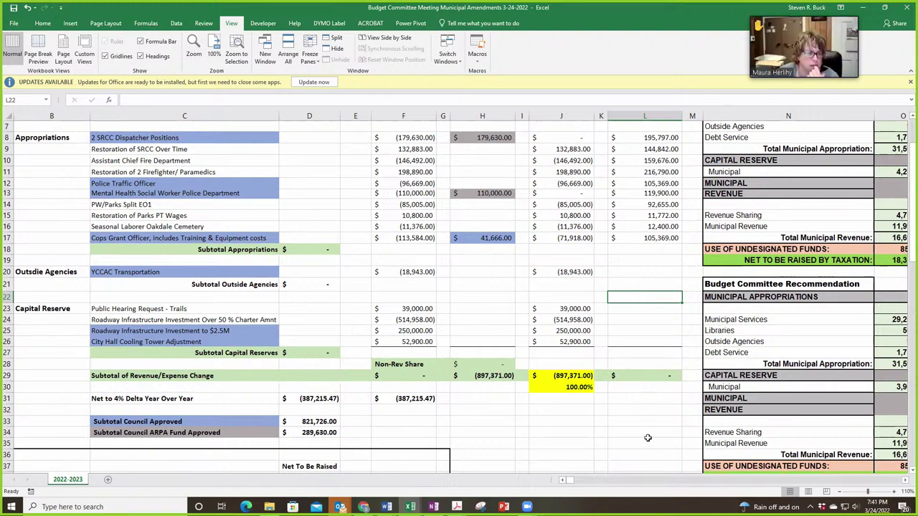
Step: Mark the Roadway Infrastructure Investment to $2.5M amendment with an x for both its expense and net taxation
click(361, 329)
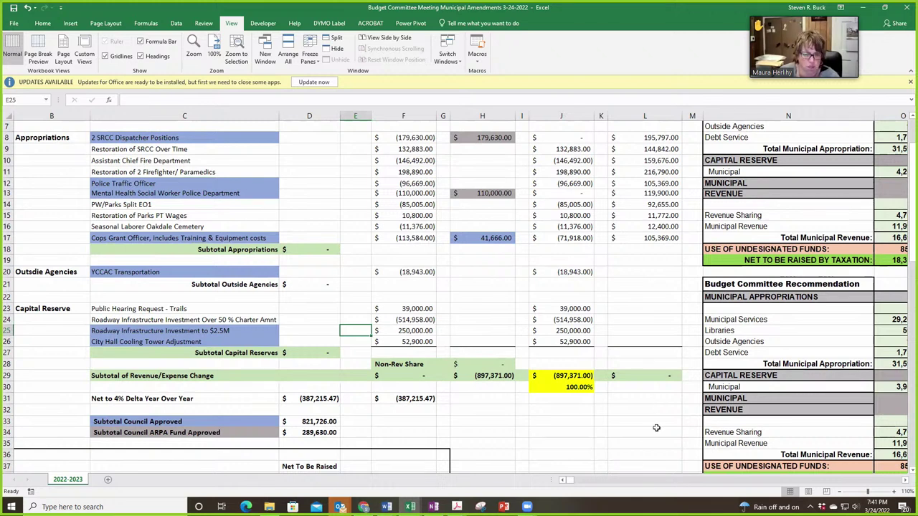
text(x)
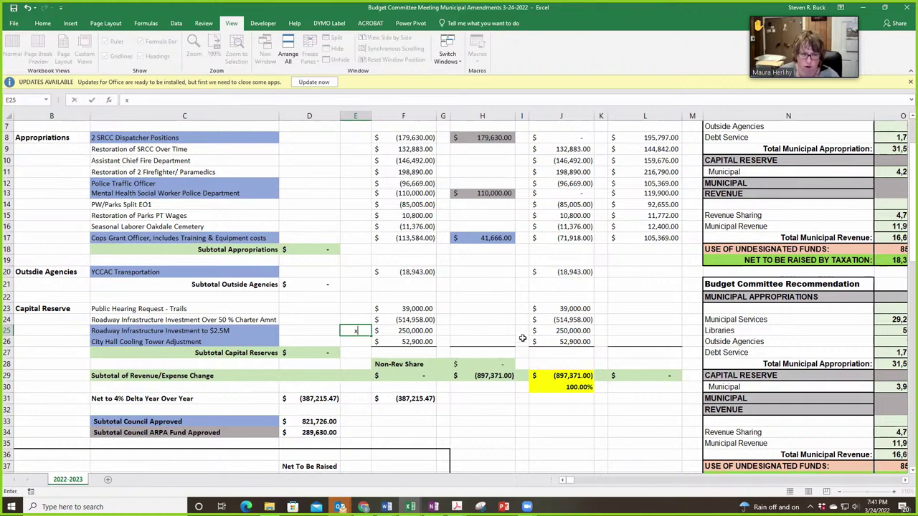
click(523, 331)
text(x)
click(611, 427)
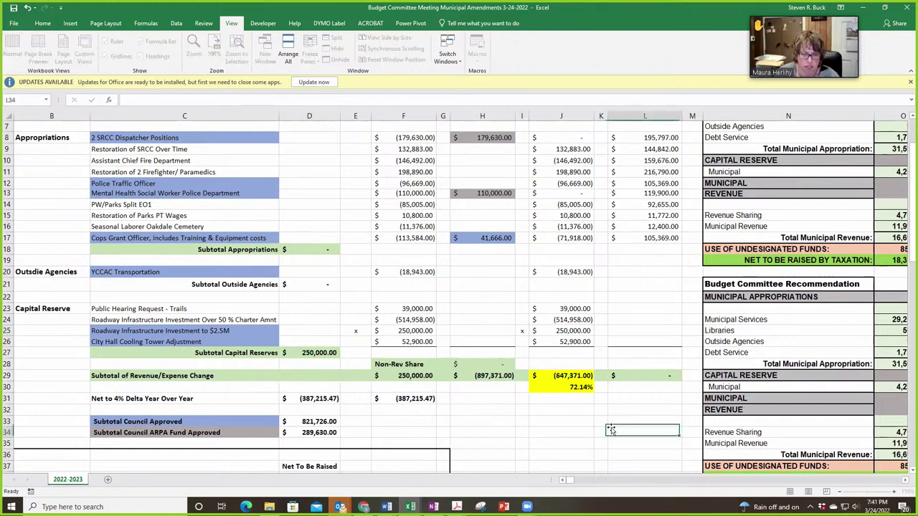
Step: Mark the City Hall Cooling Tower Adjustment with an x for both its expense and net taxation
click(352, 343)
text(x)
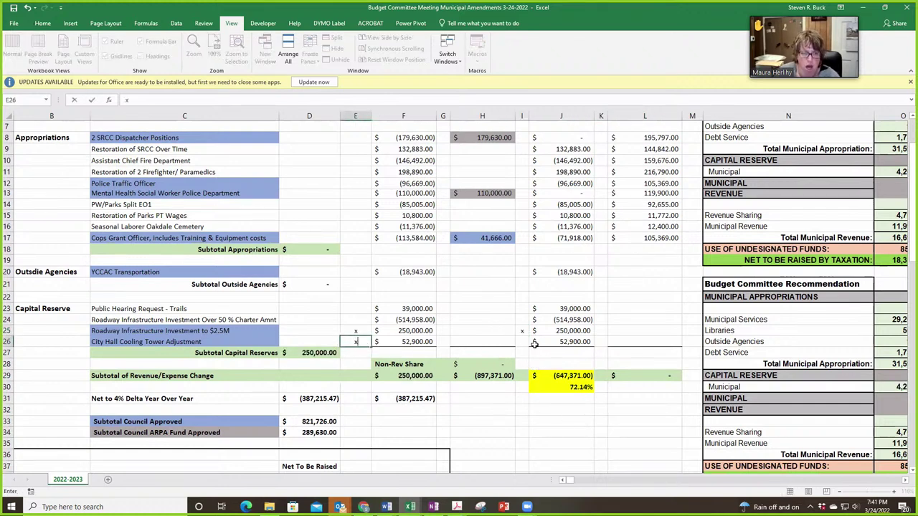
click(514, 341)
click(522, 342)
text(x)
click(601, 431)
Step: Compare the Capital Reserve amendments for trails, roadway investment to $2.5M and roadway investment over 50% charter amount
drag(245, 310, 390, 311)
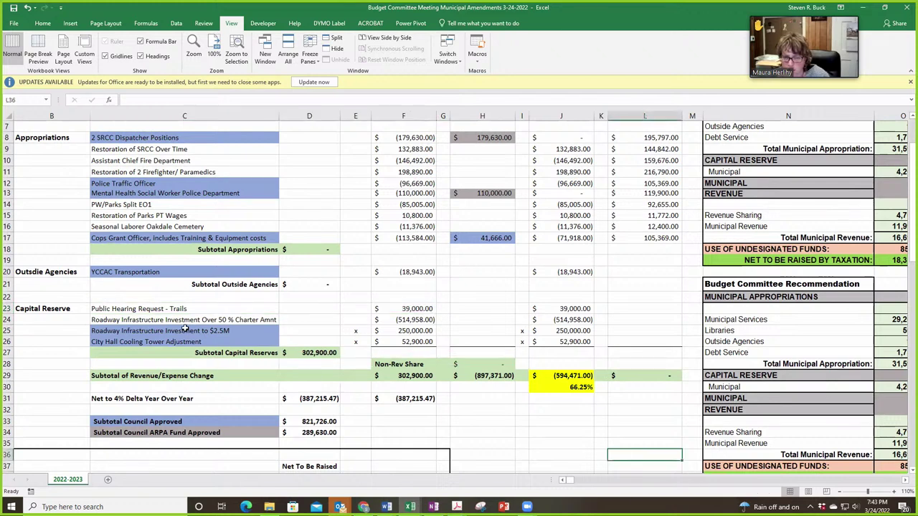
drag(185, 331, 592, 333)
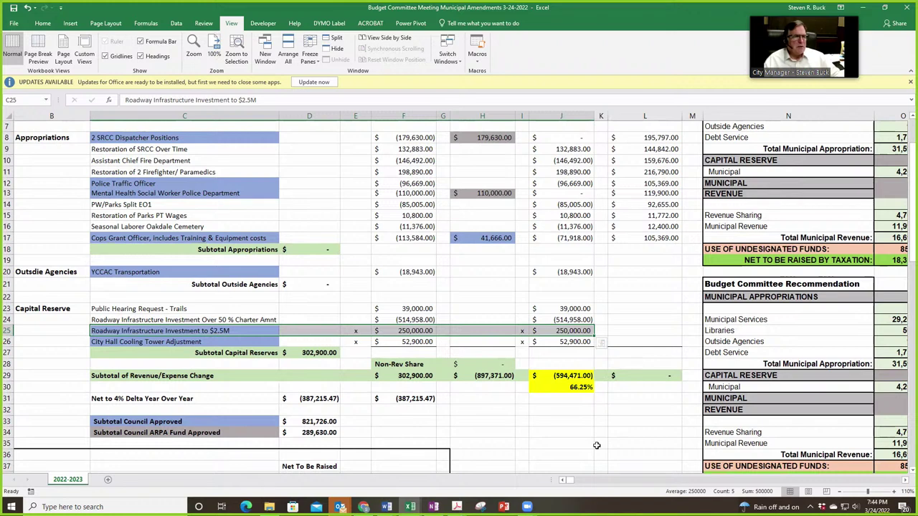
click(394, 321)
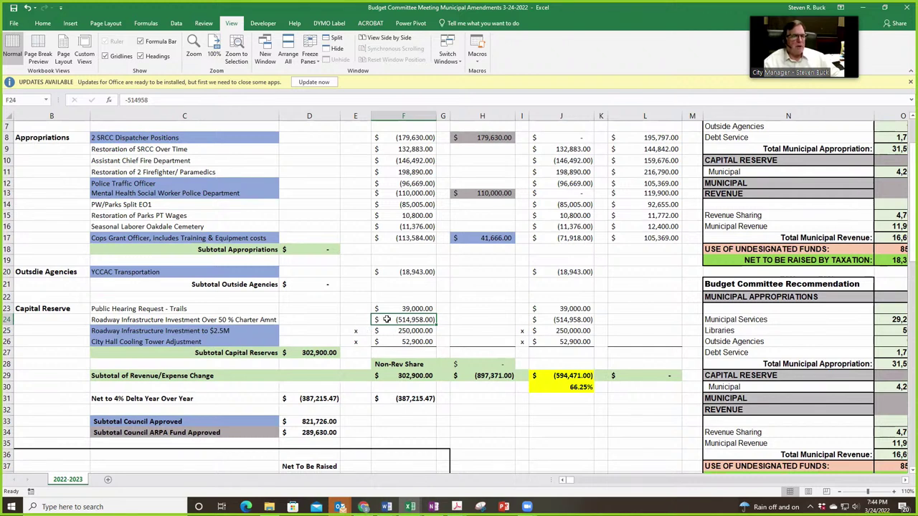
click(272, 320)
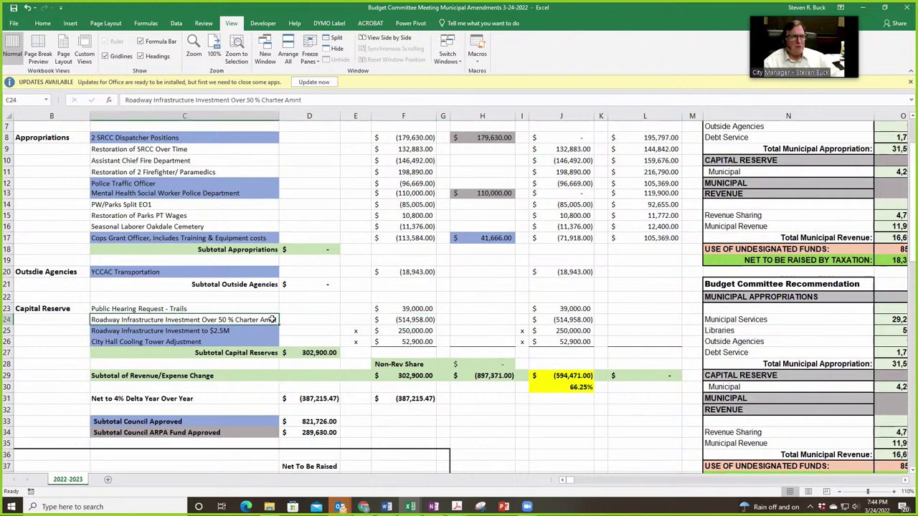
drag(273, 320, 424, 320)
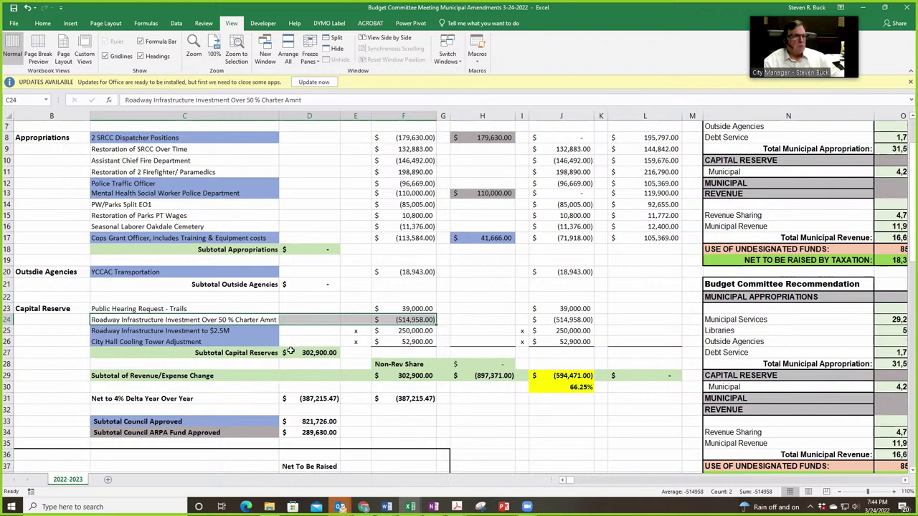
scroll(466, 296, up, 2)
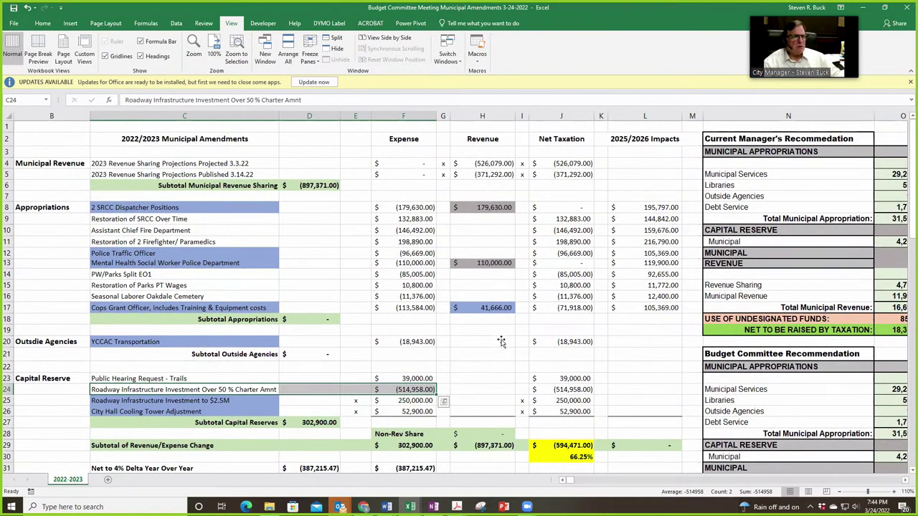
scroll(500, 350, down, 2)
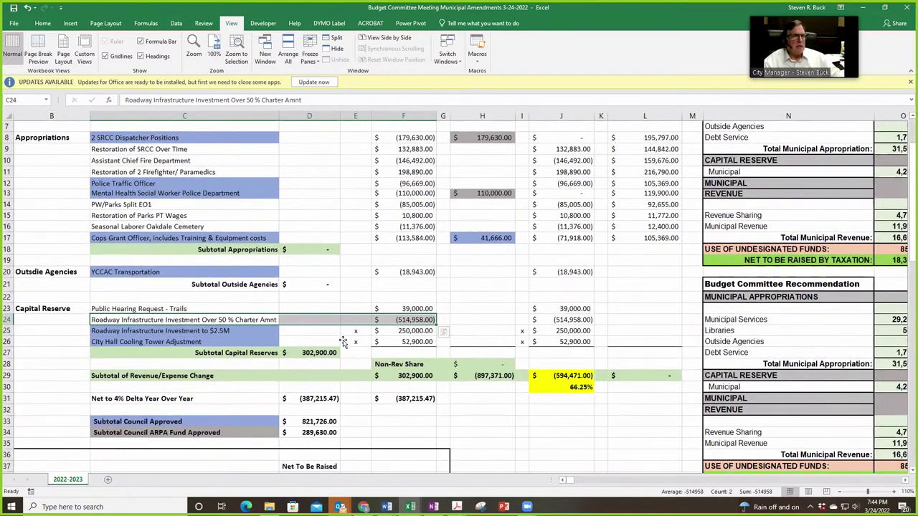
Step: Highlight the Roadway Infrastructure Investment to $2.5M amendment across its expense and net taxation amounts
drag(269, 332, 405, 331)
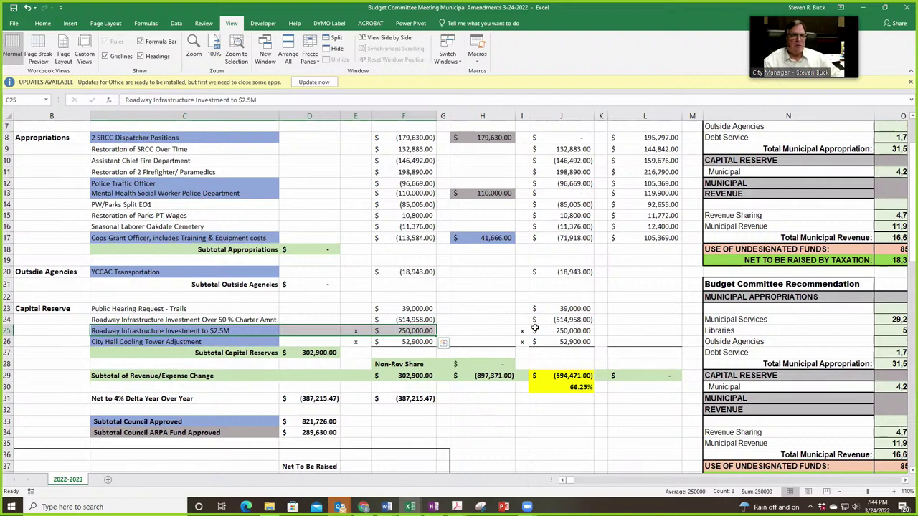
scroll(537, 307, up, 1)
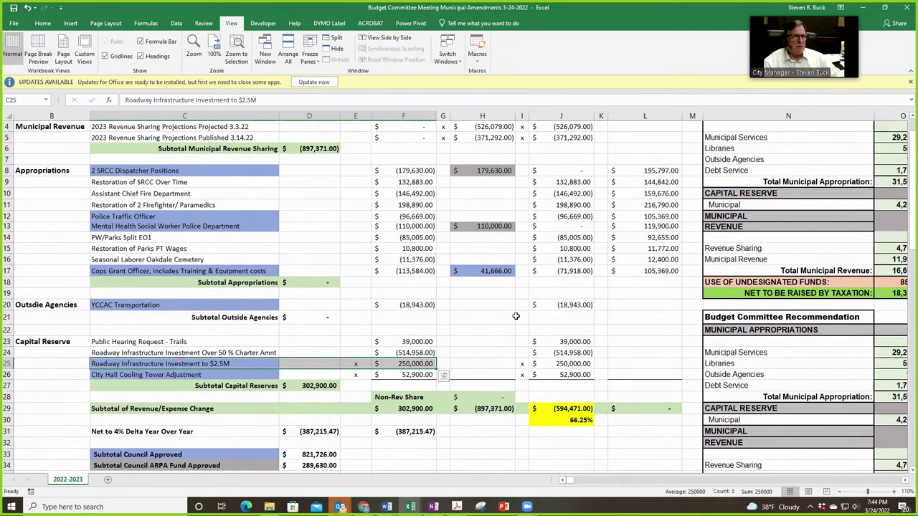
scroll(517, 316, down, 1)
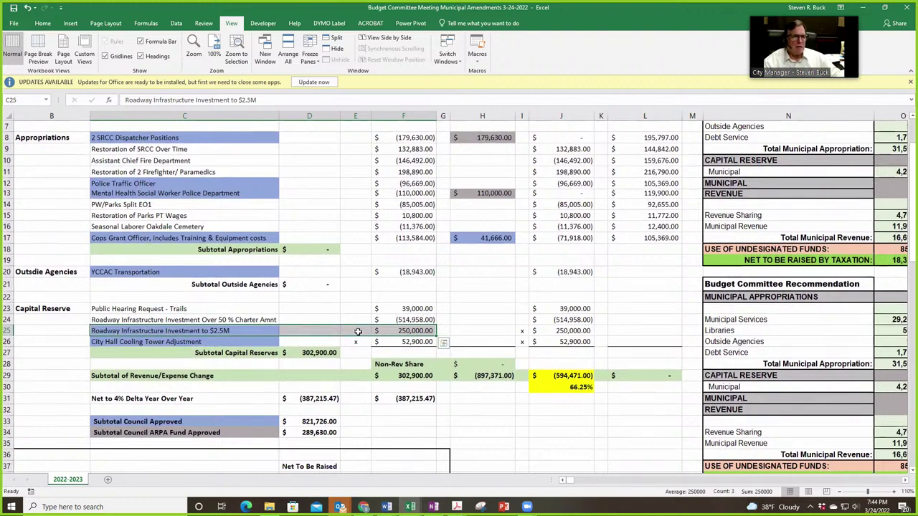
click(262, 333)
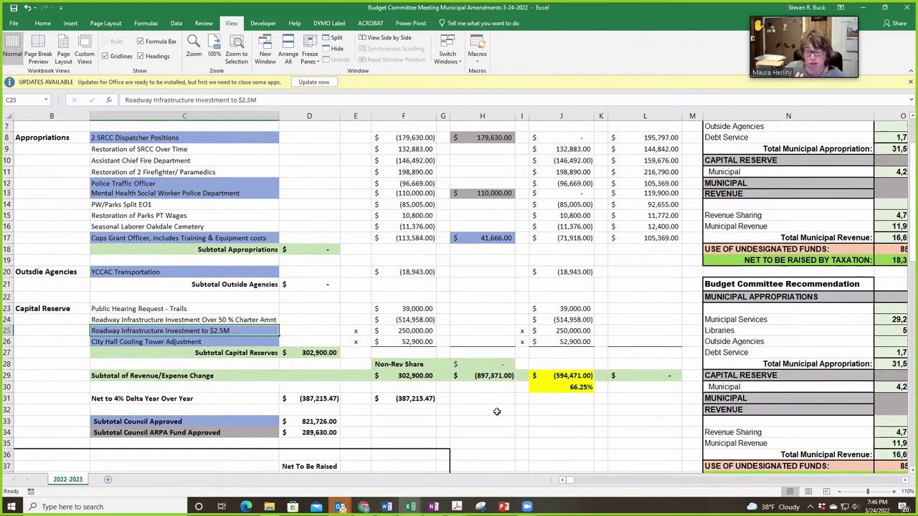
drag(132, 332, 574, 335)
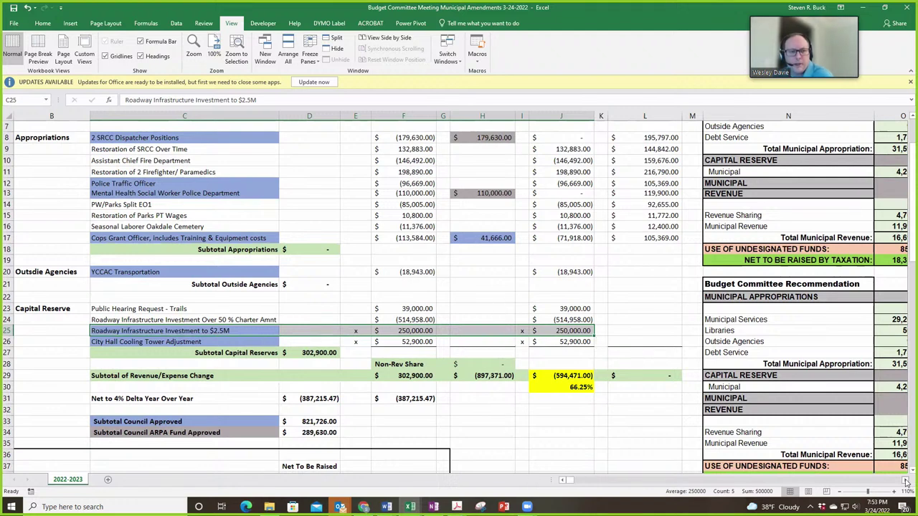
Step: Examine the Budget Committee Recommendation's Net To Be Raised By Taxation total and its change in amount and percentage
click(905, 481)
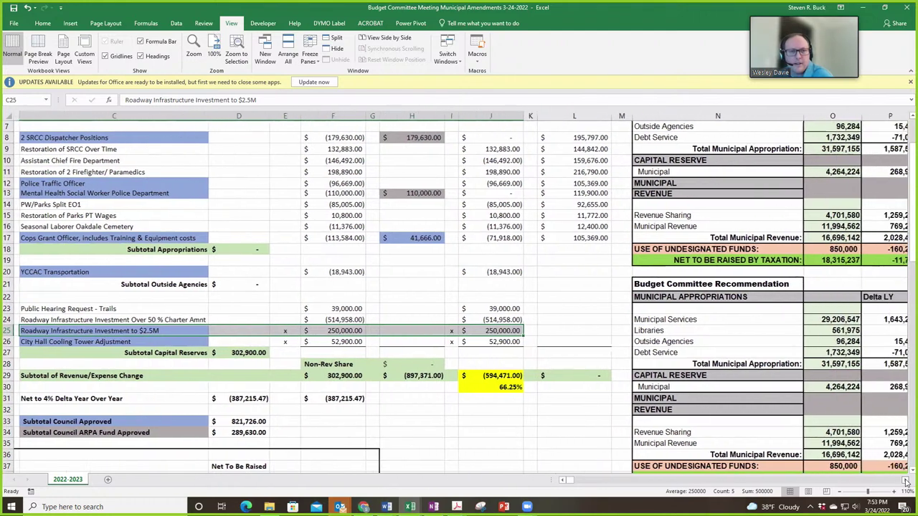
click(905, 480)
scroll(866, 443, down, 2)
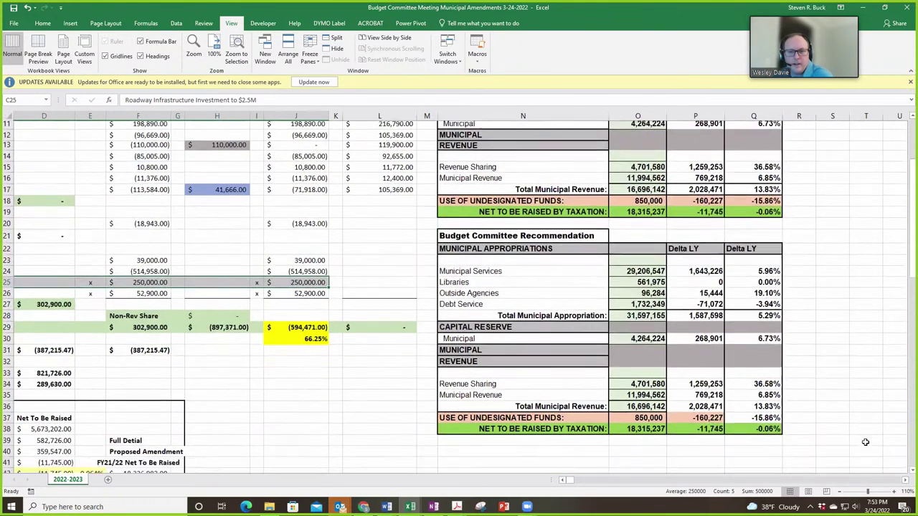
drag(504, 409, 761, 410)
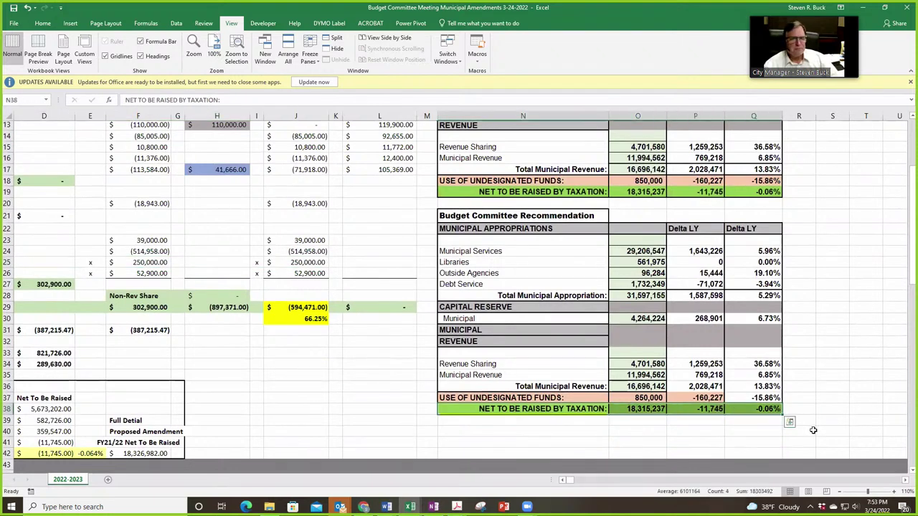
click(698, 409)
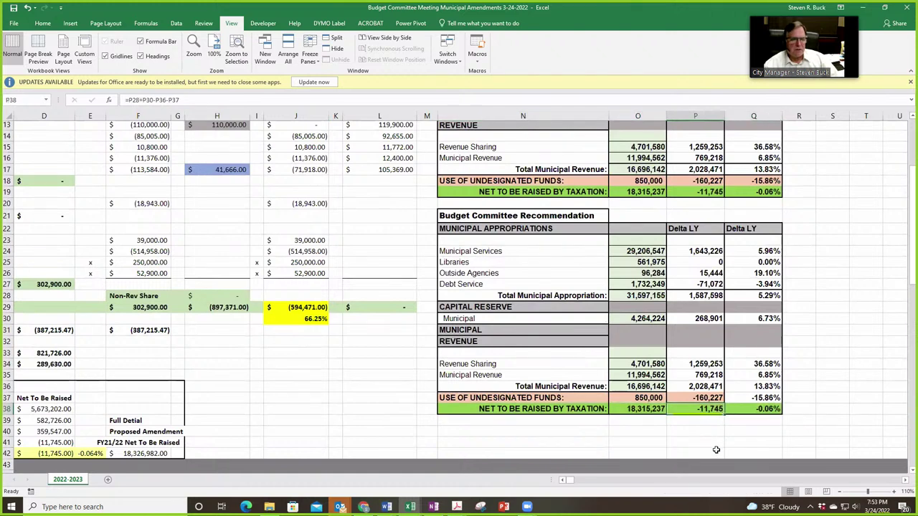
click(754, 411)
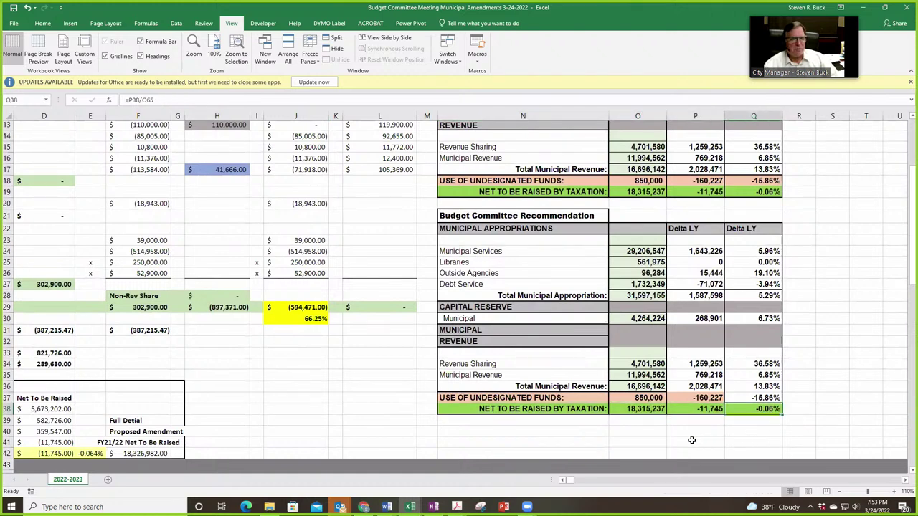
click(648, 410)
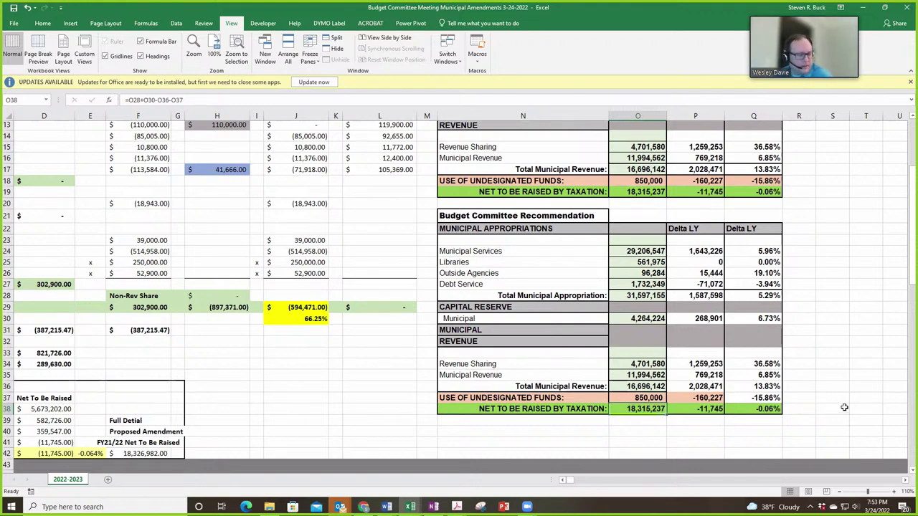
scroll(829, 414, up, 4)
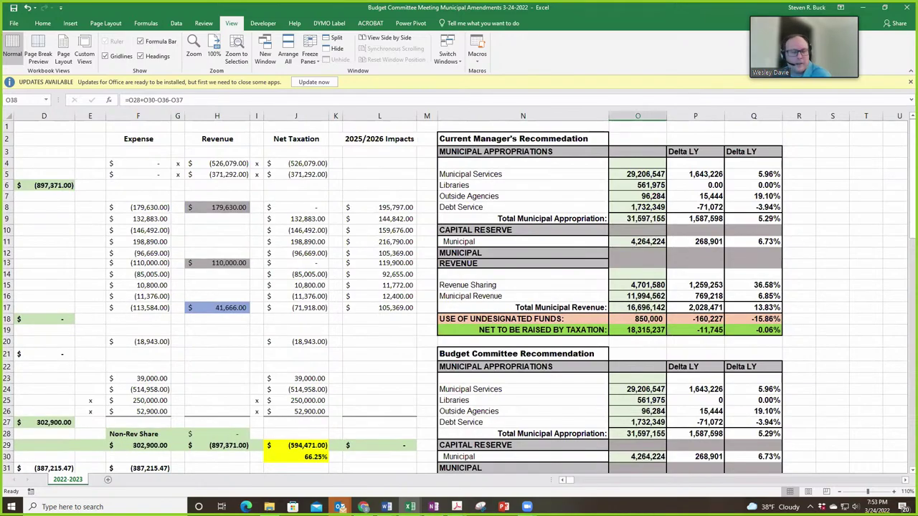